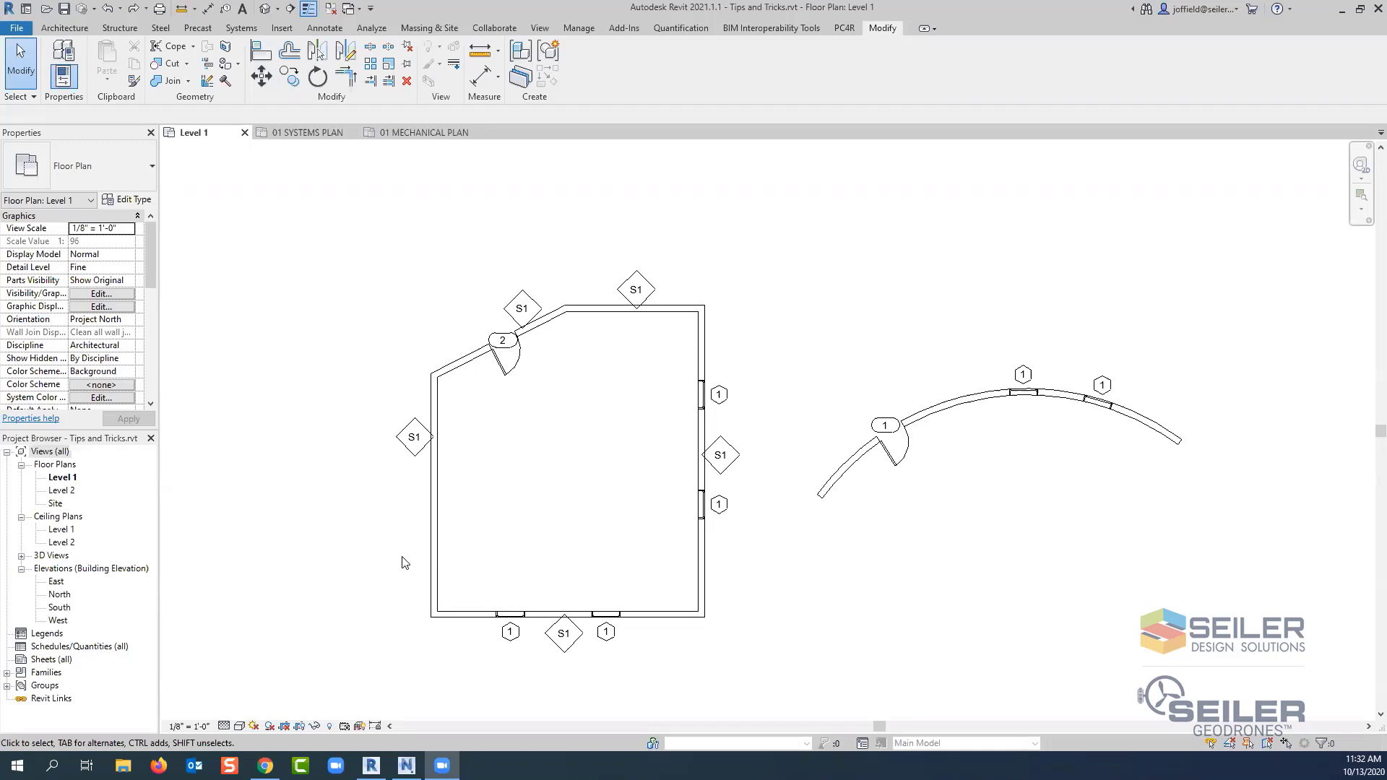
- Change the rectangular room's lower two-window wall to a Slanted cross-section with an angle from vertical of 15°
left_click(470, 616)
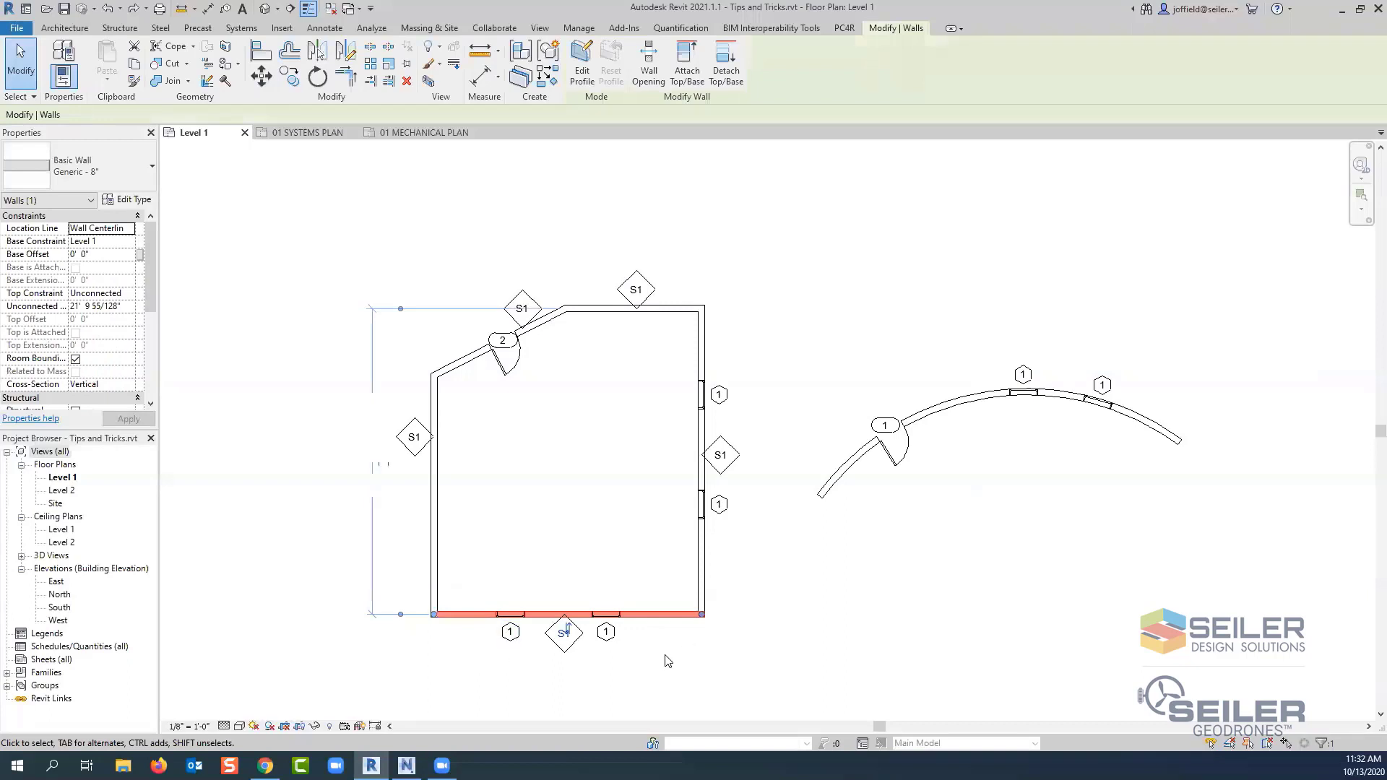
scroll(666, 661, "up", 2)
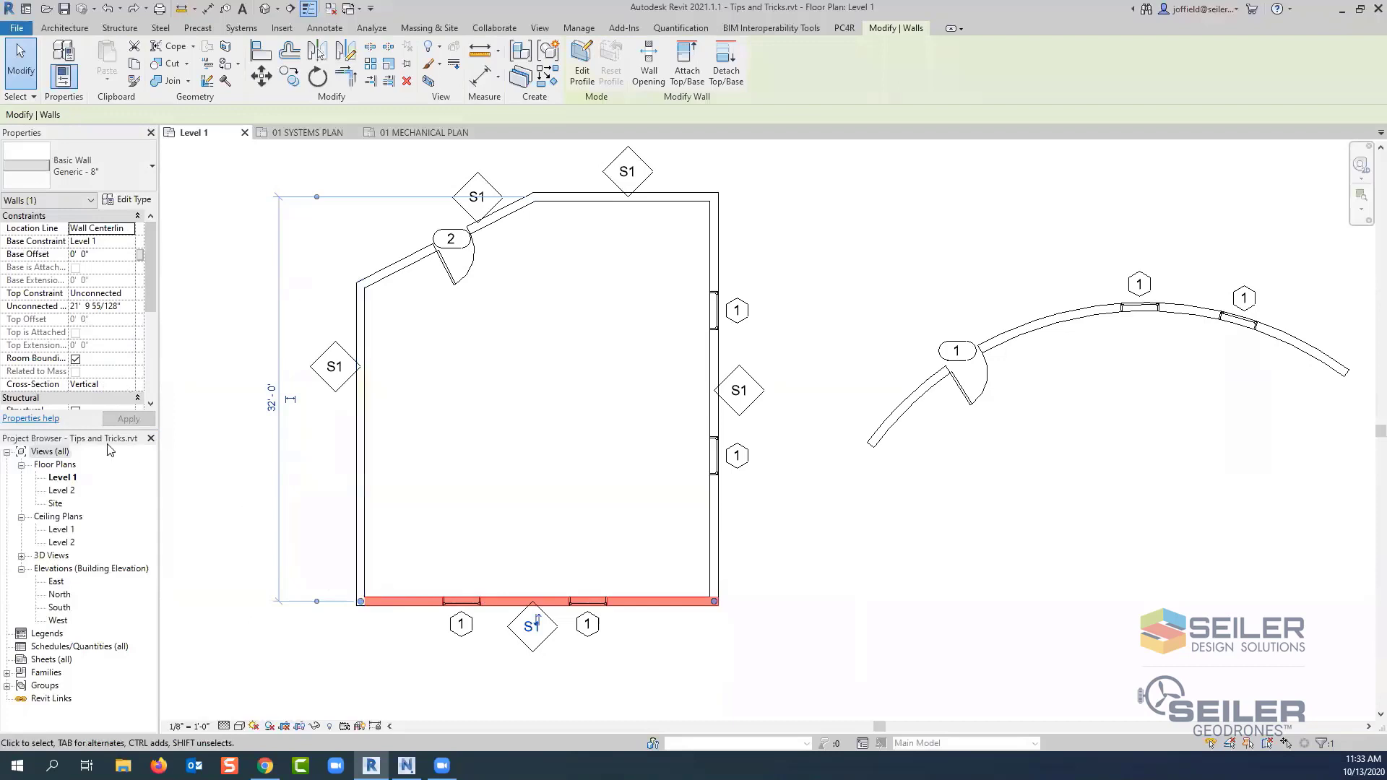
left_click(131, 385)
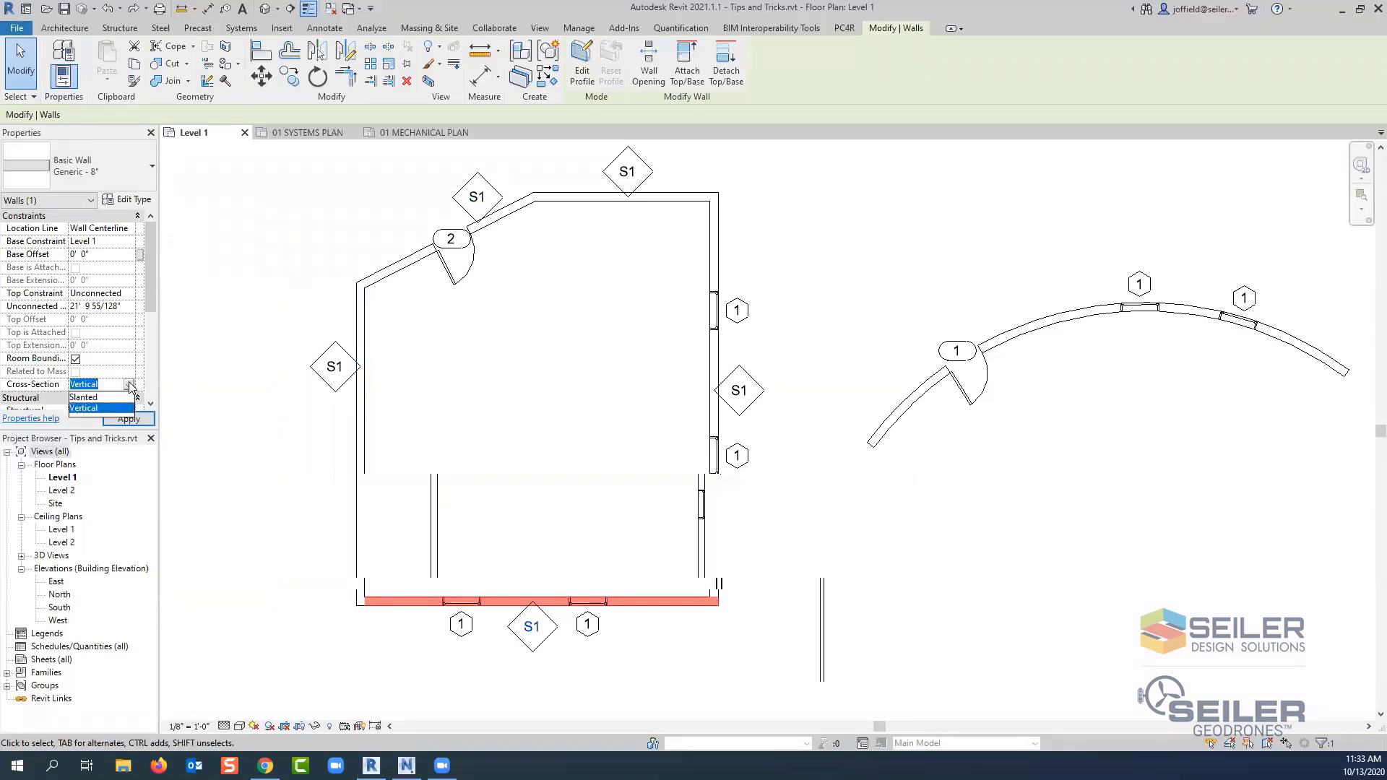
left_click(107, 397)
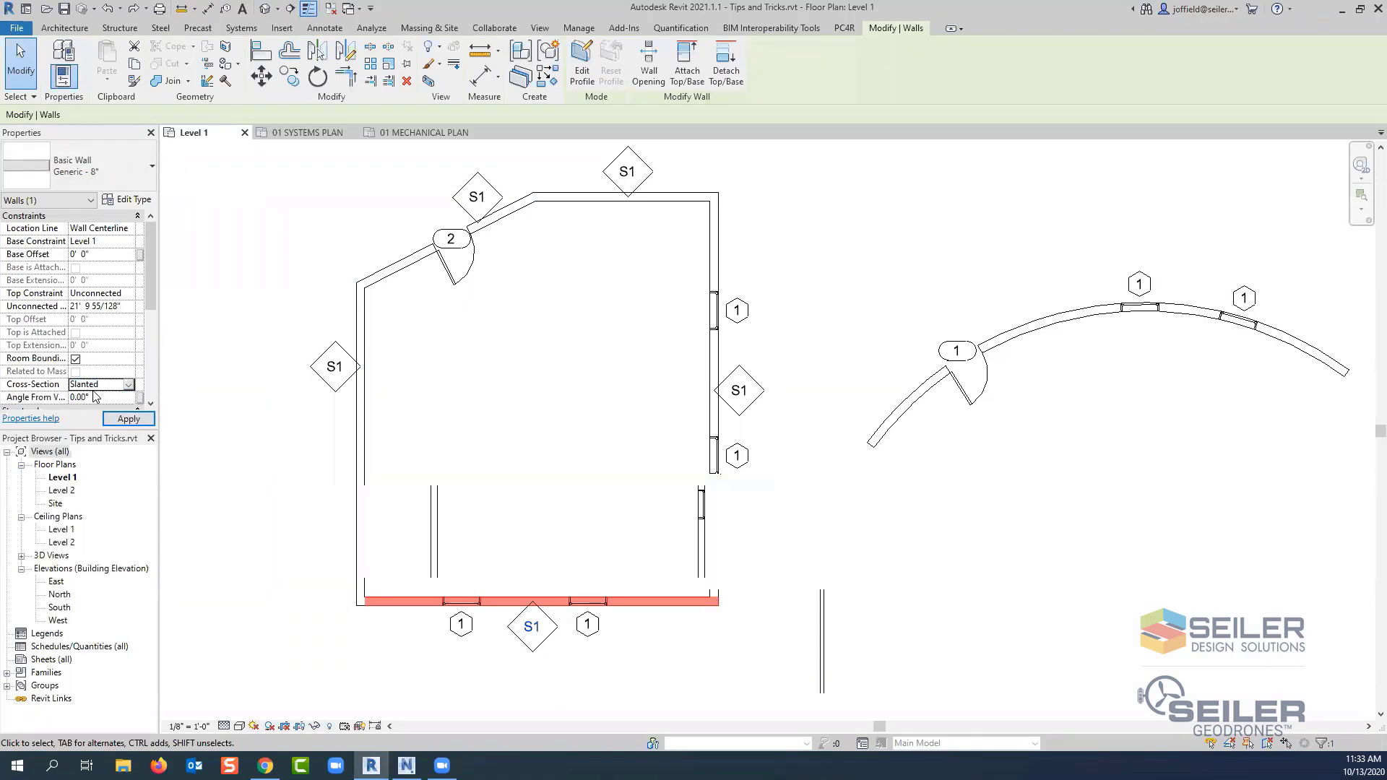
scroll(149, 303, "down", 1)
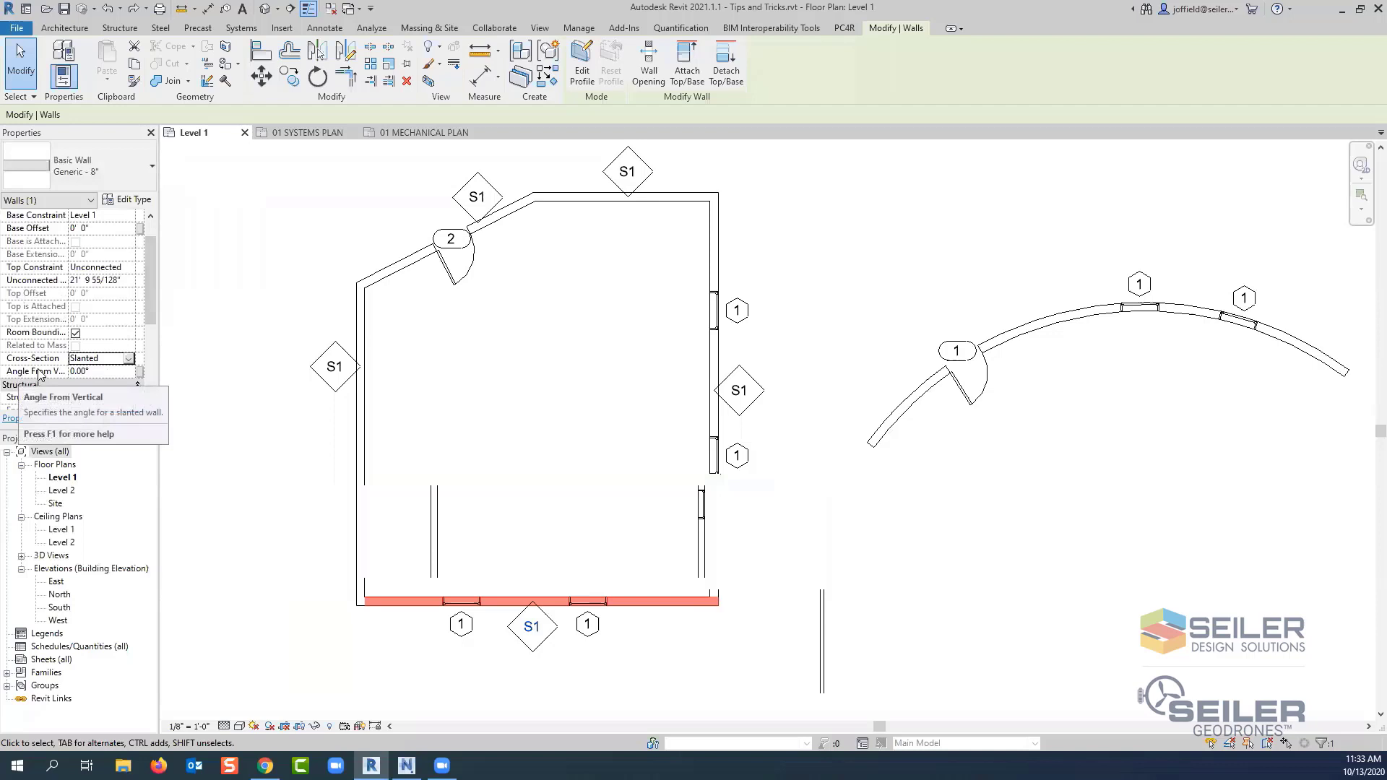
left_click(114, 370)
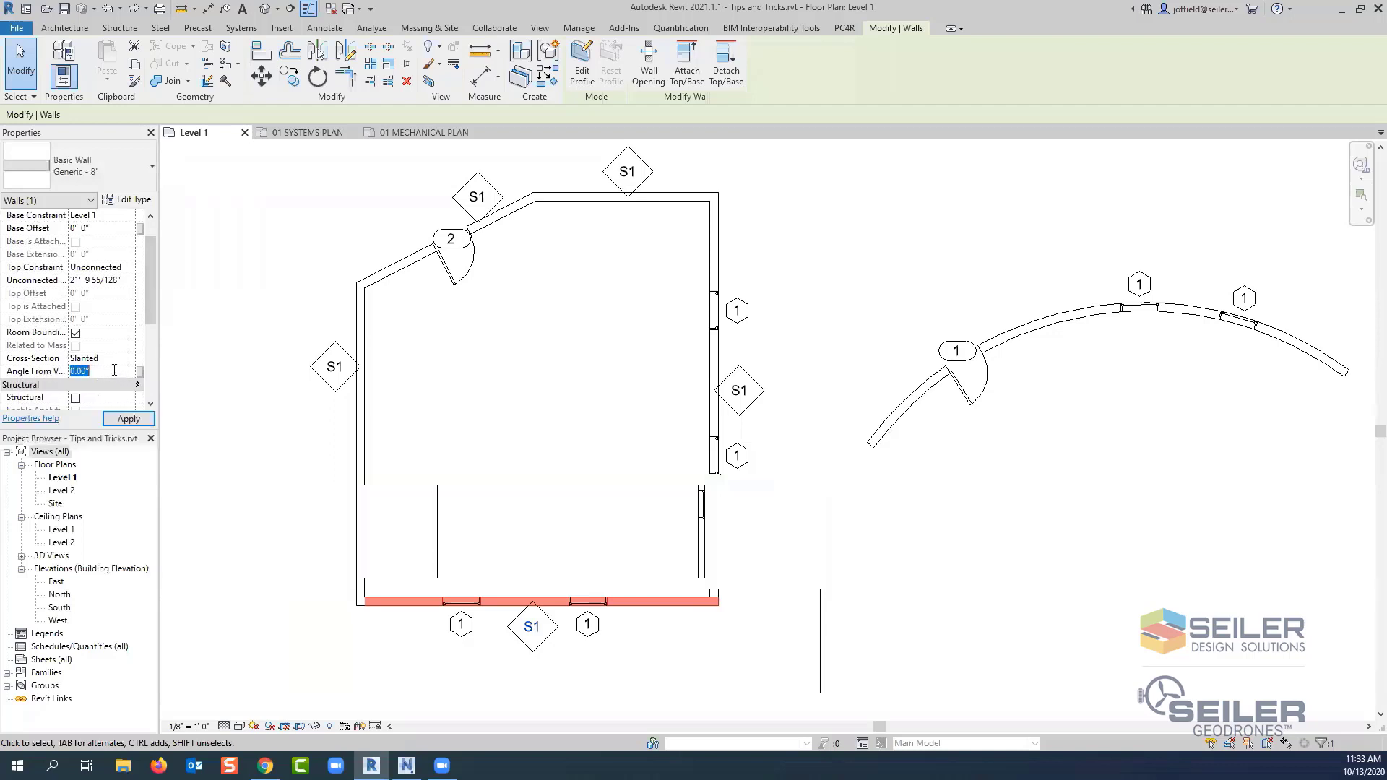
type("15")
key("Return")
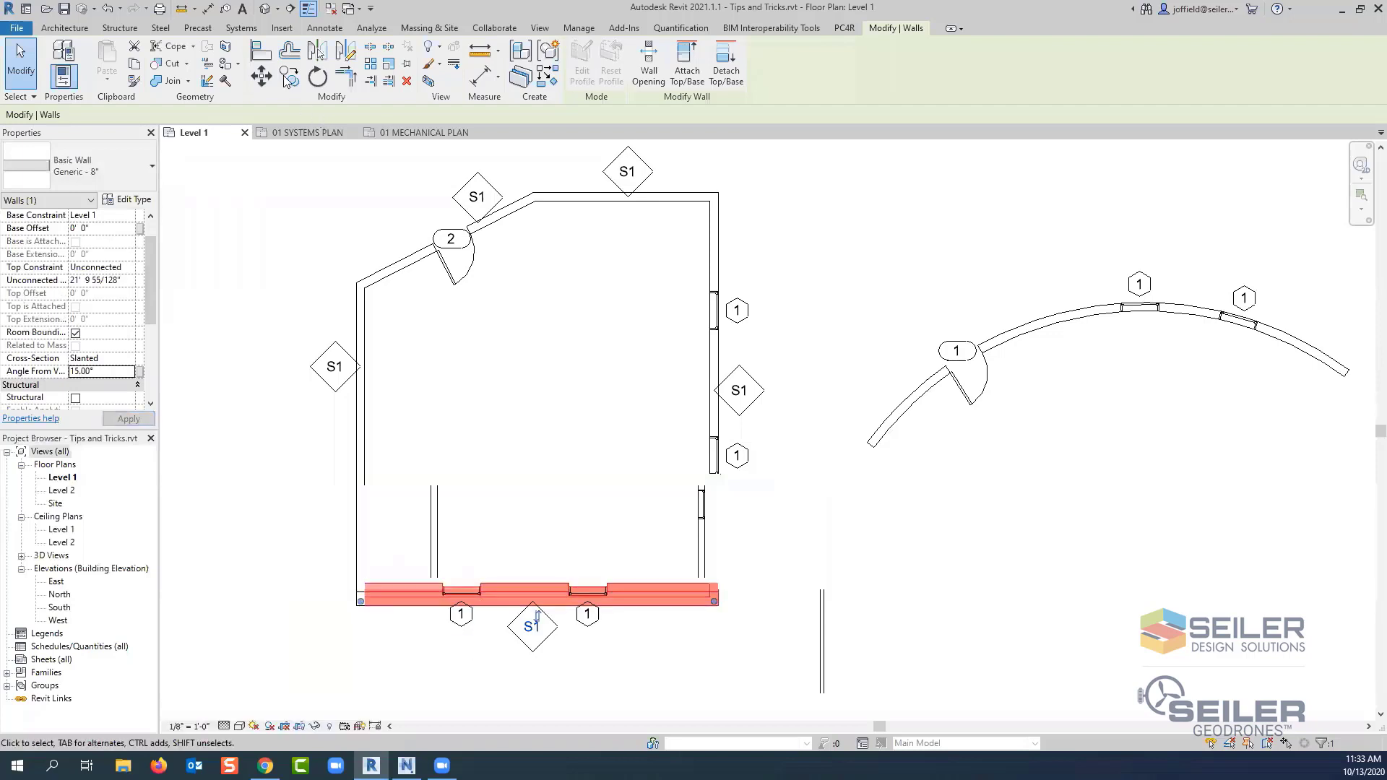
- Open the default 3D view and set the slanted wall's angle from vertical to 25°
left_click(266, 9)
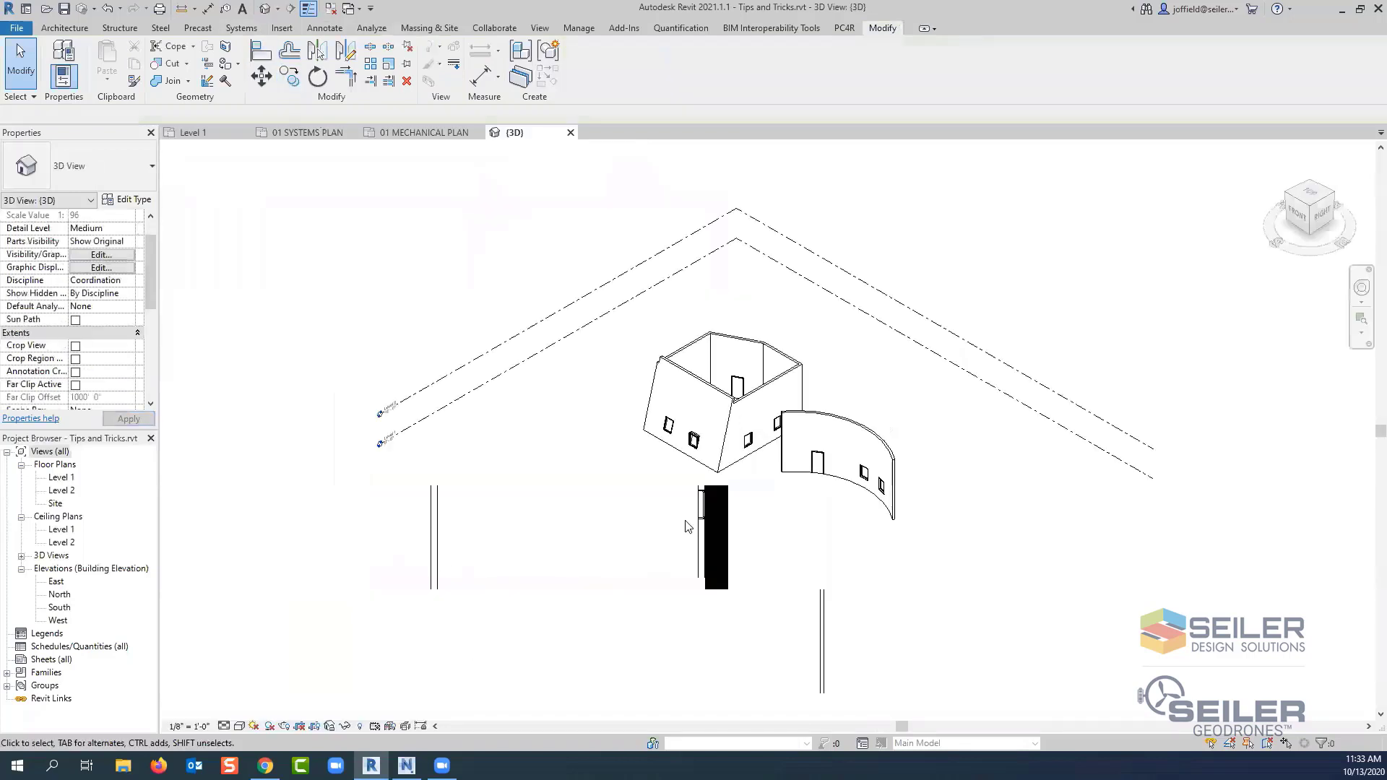
middle_click_drag(591, 497, 917, 430, "shift")
scroll(751, 494, "up", 8)
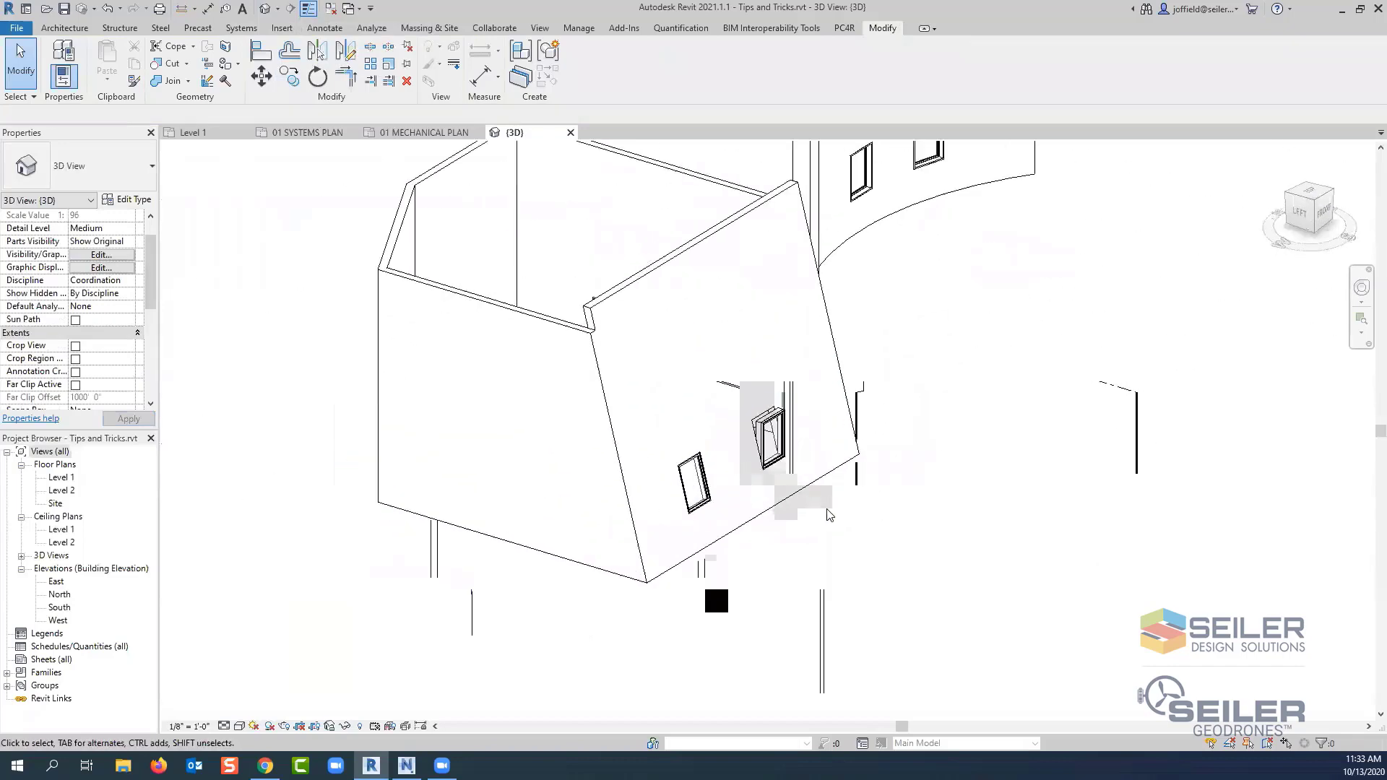
middle_click_drag(831, 519, 710, 621)
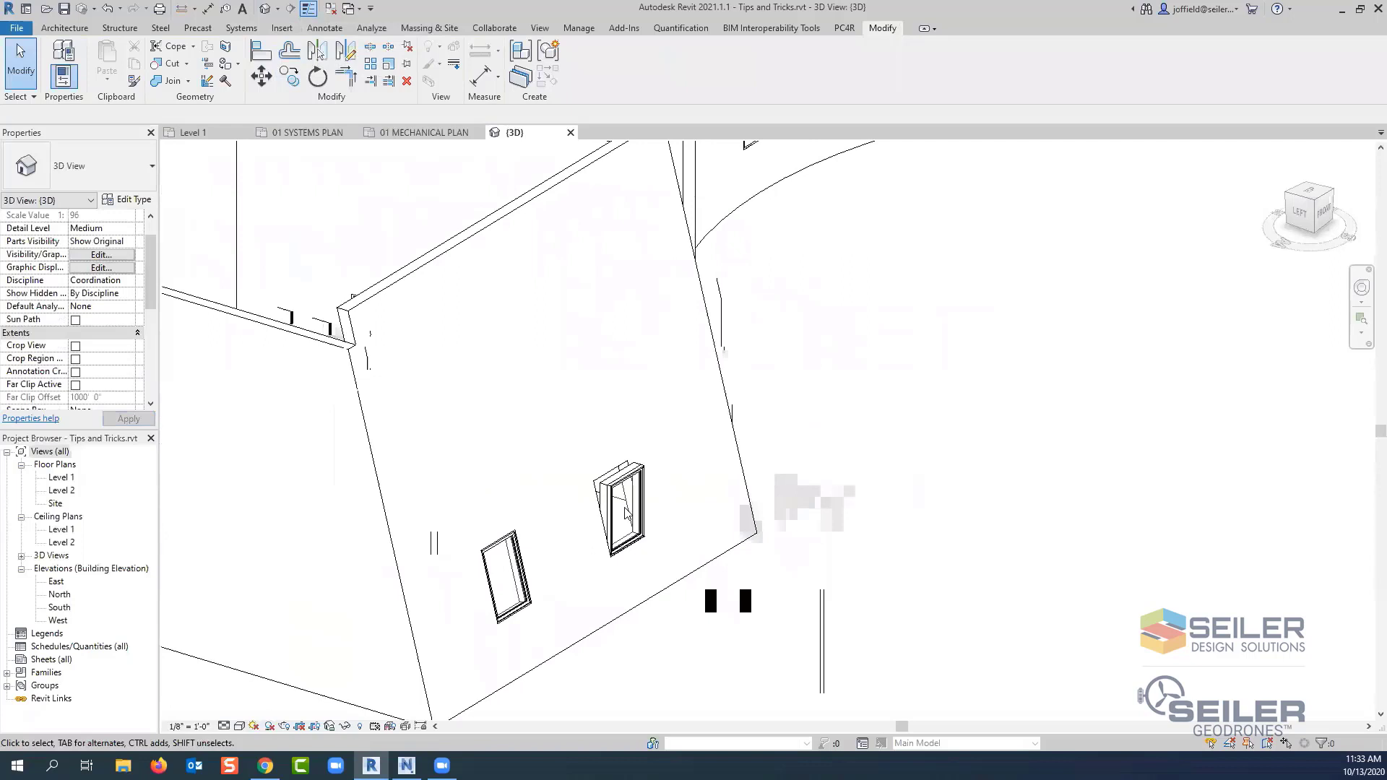
left_click(374, 299)
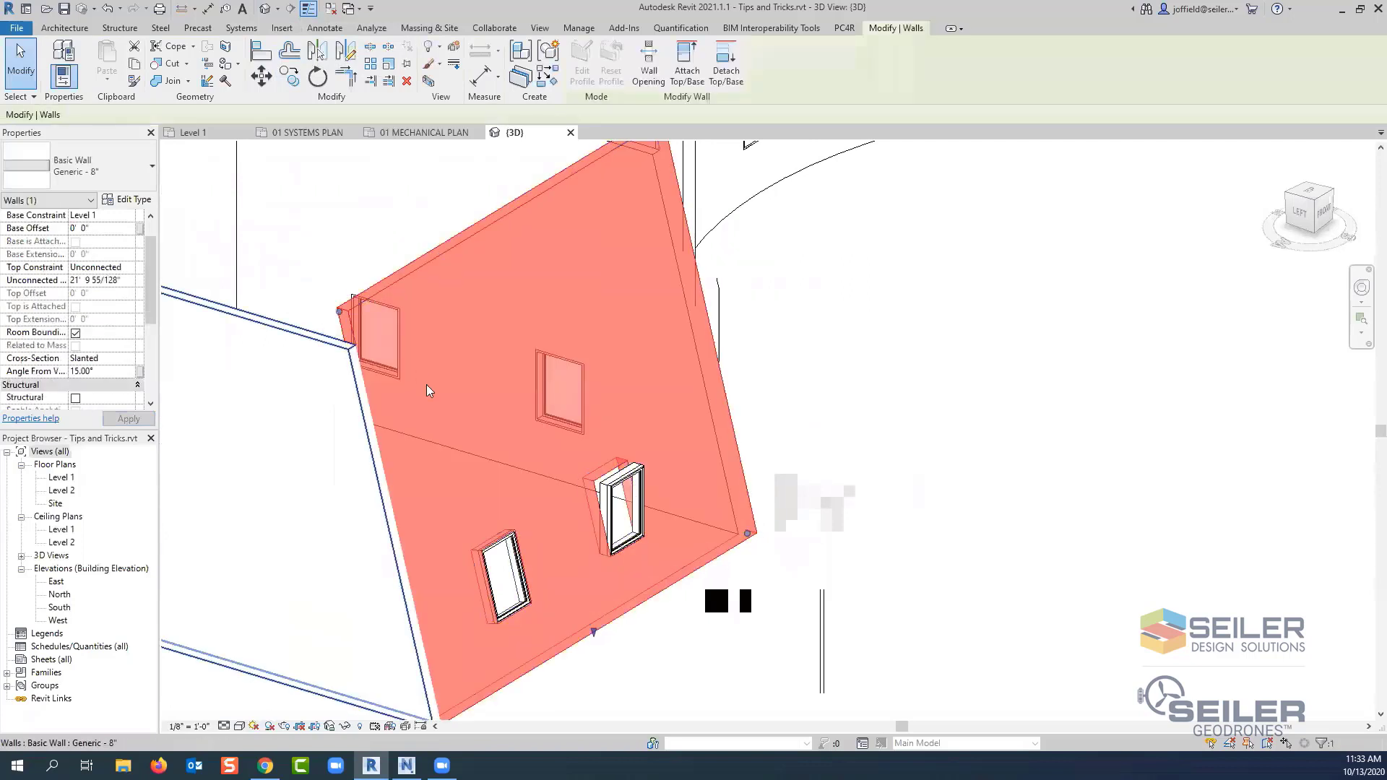
left_click(117, 371)
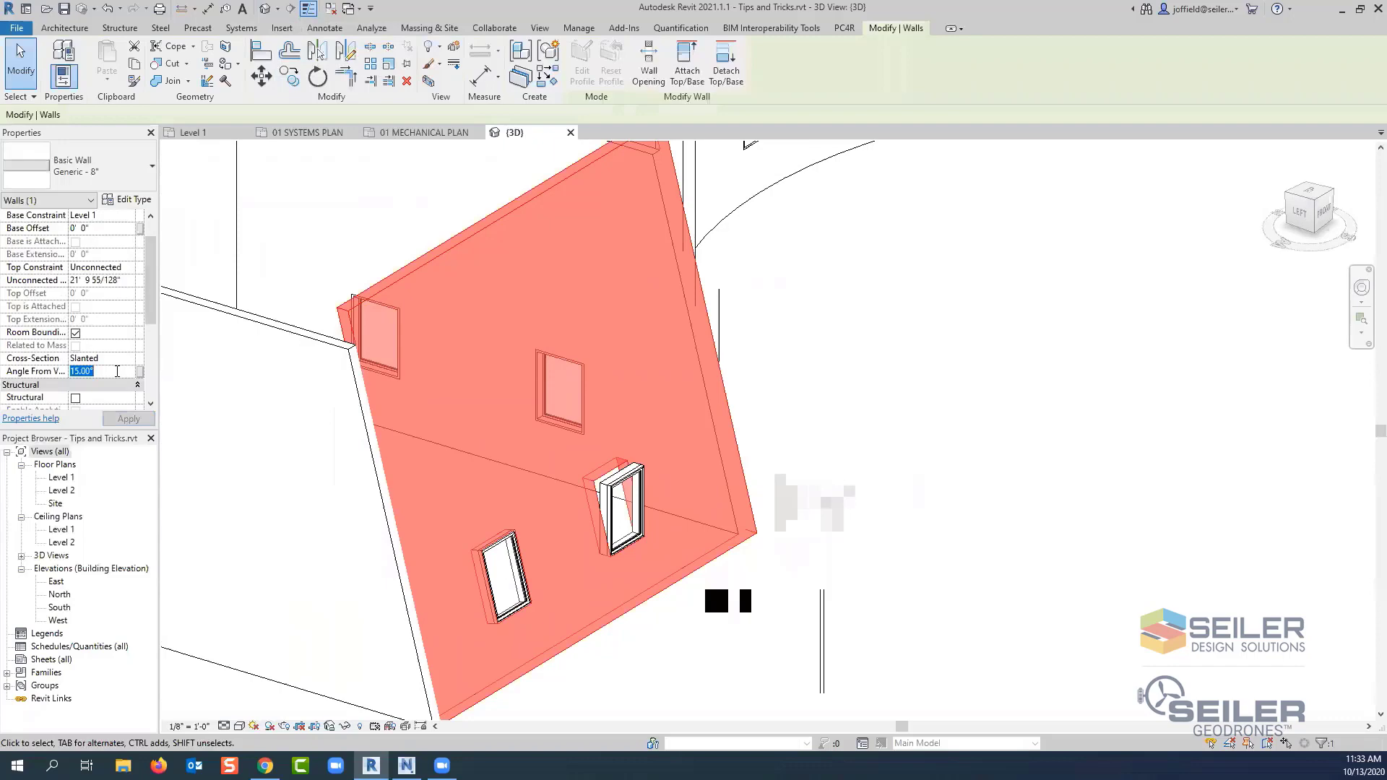
type("25")
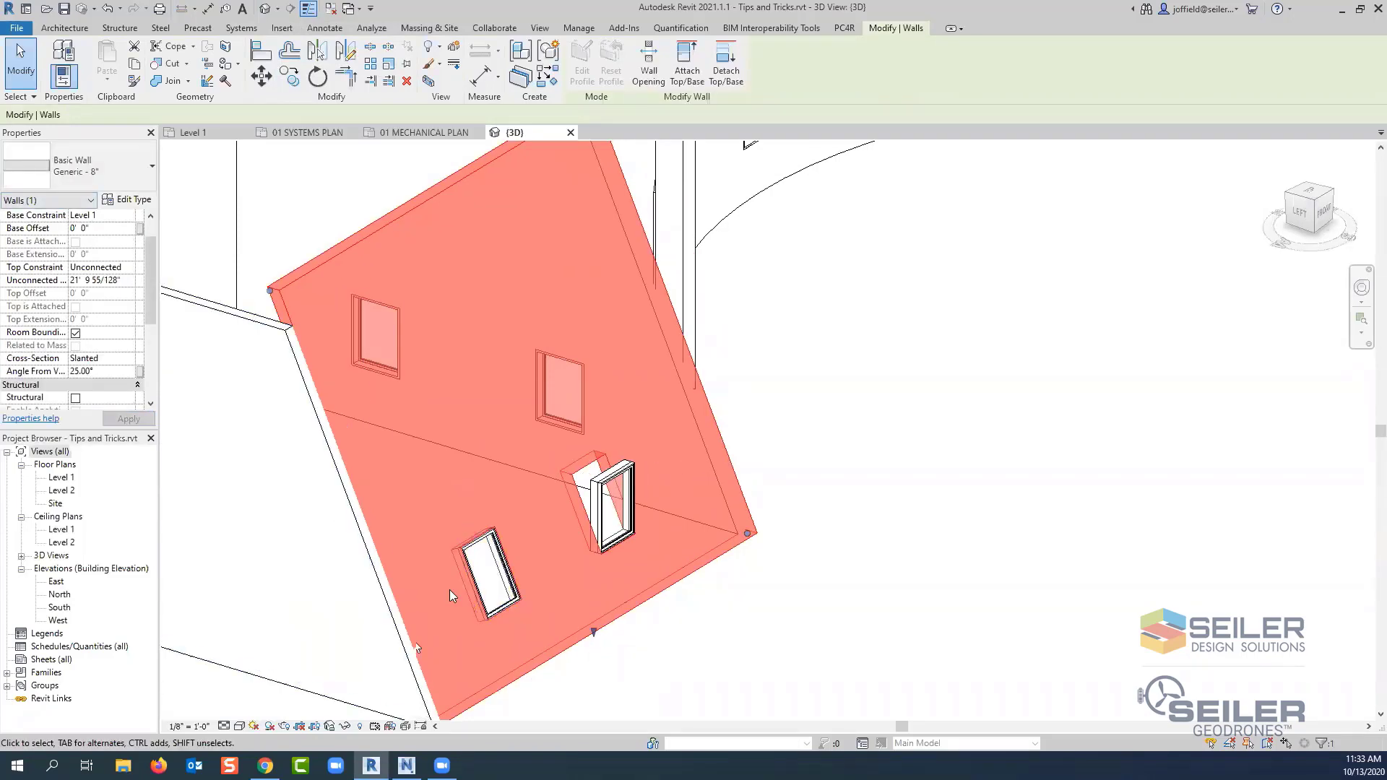
- Set the orientation of the upright window in the 25° slanted wall to Slanted
scroll(463, 578, "down", 2)
middle_click_drag(555, 546, 568, 585, "shift")
scroll(568, 585, "up", 4)
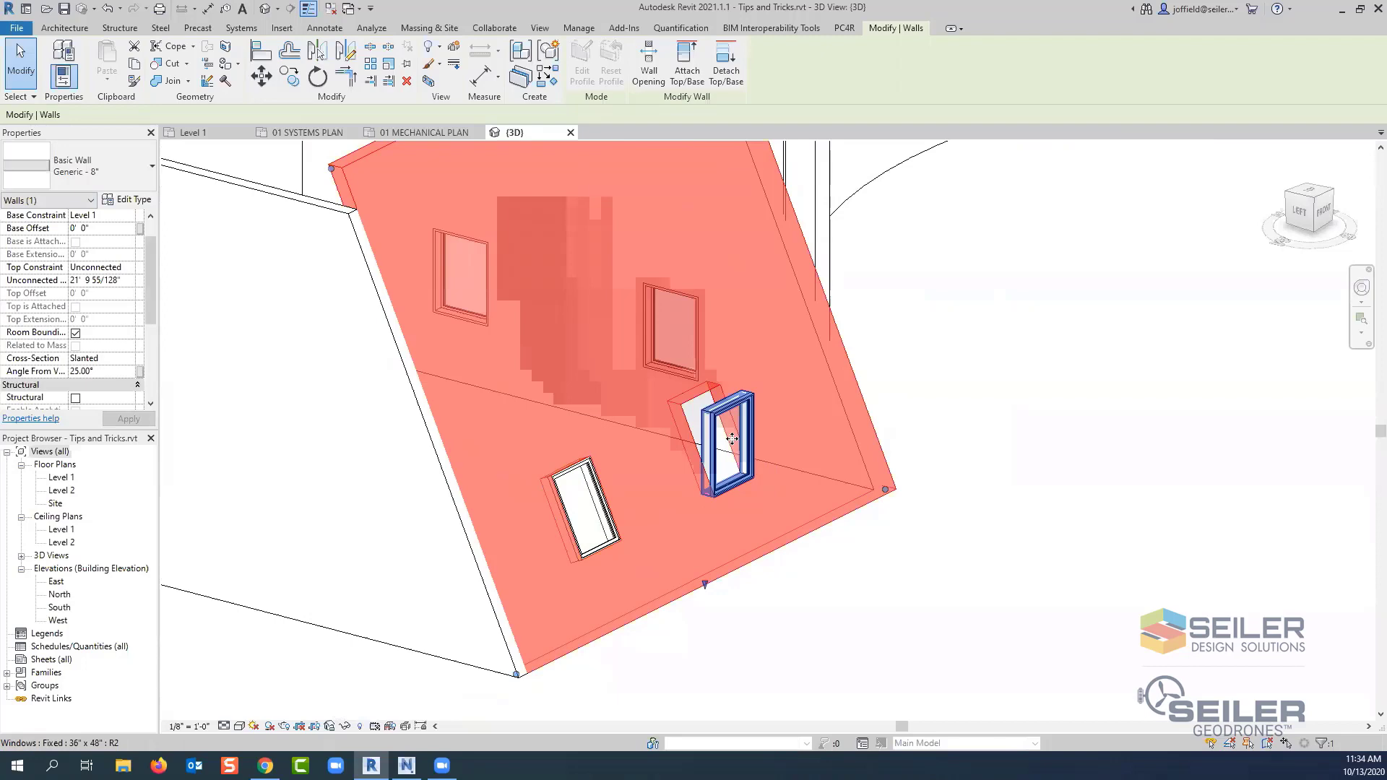
left_click(710, 432)
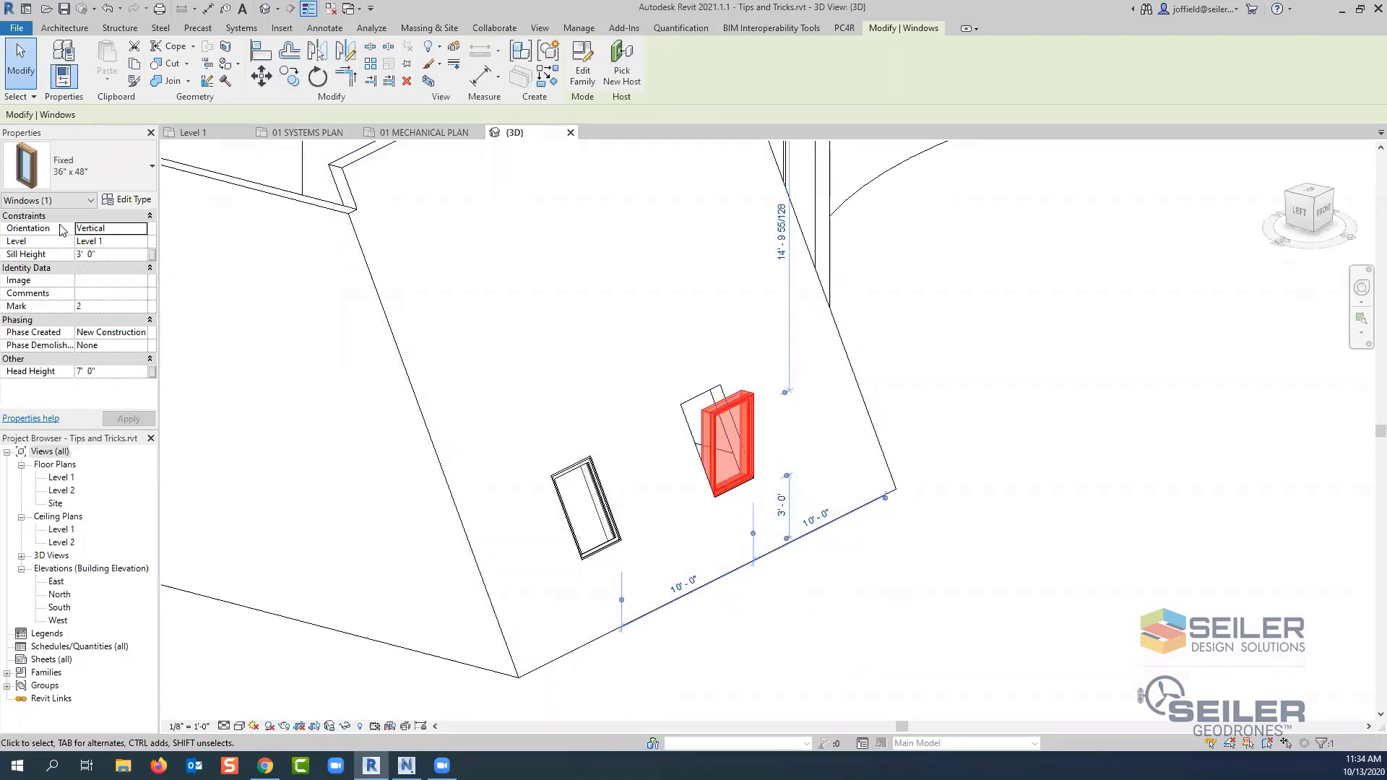
left_click(142, 229)
left_click(142, 229)
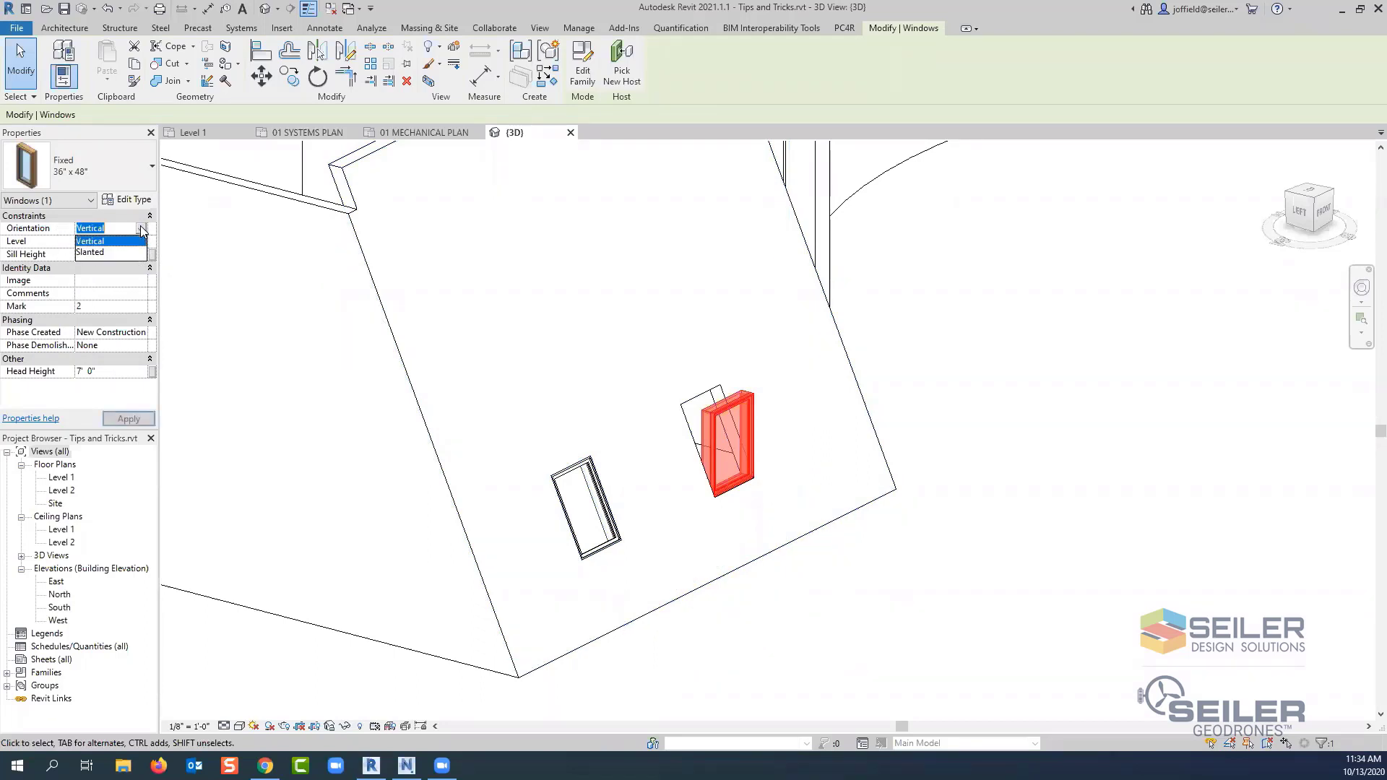
left_click(110, 253)
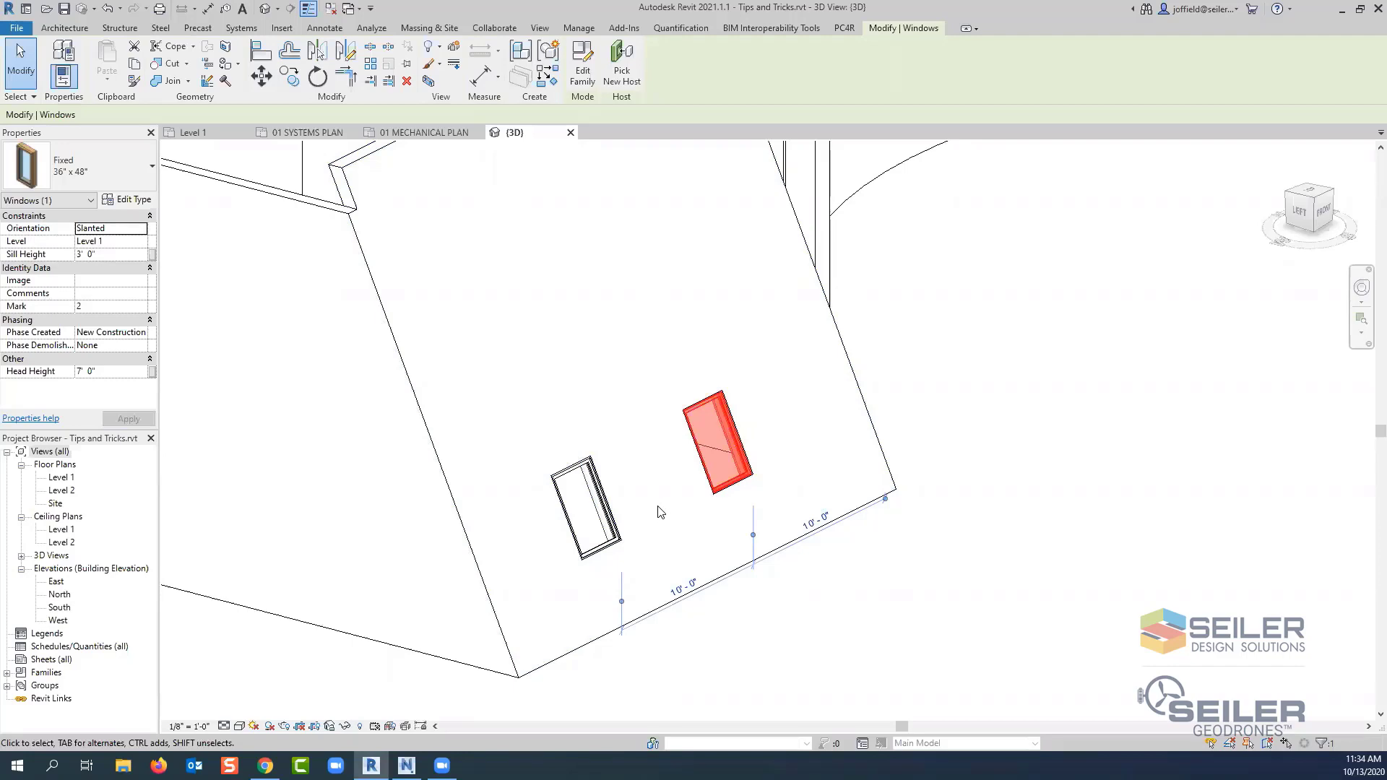
- Change the curved wall's cross-section to Slanted with an angle from vertical of 15°
middle_click_drag(663, 505, 378, 491, "shift")
left_click(377, 490)
scroll(448, 481, "up", 4)
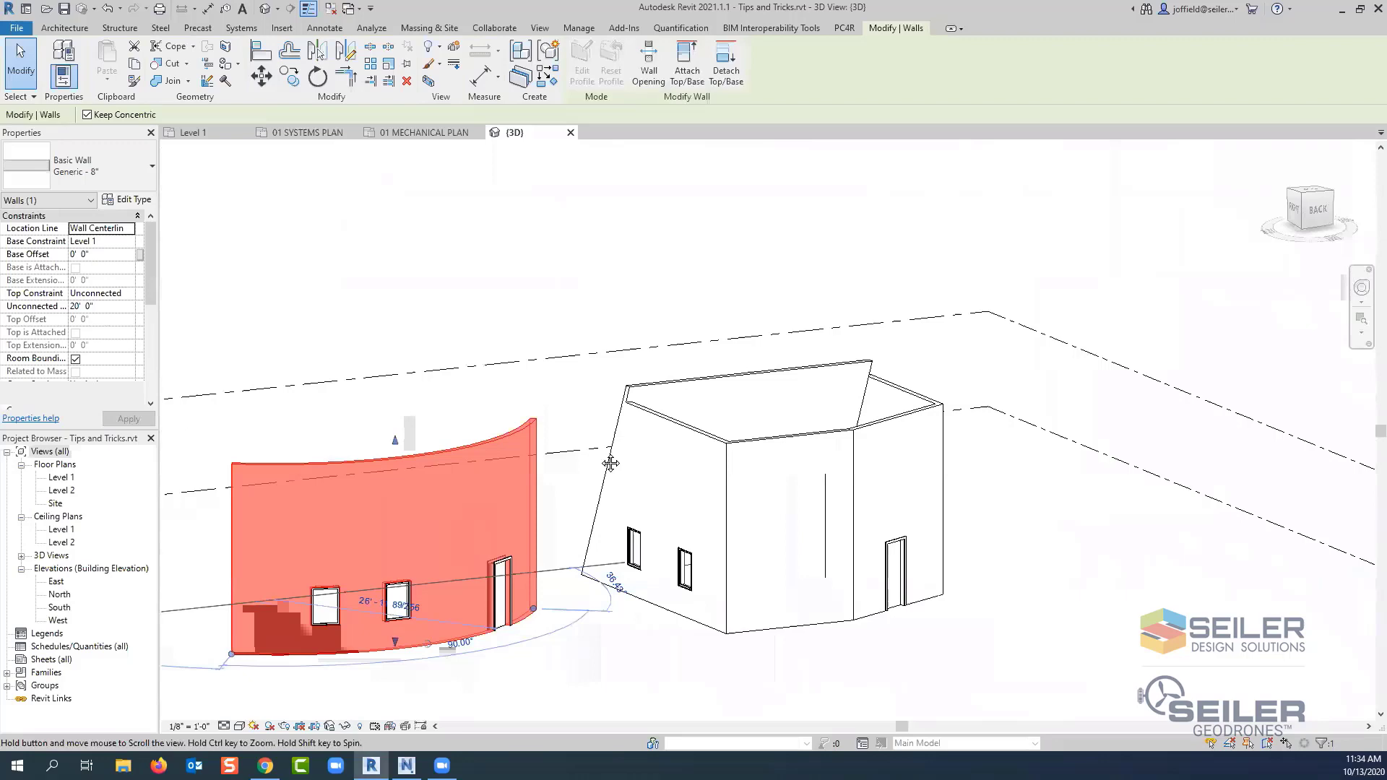
scroll(448, 481, "up", 1)
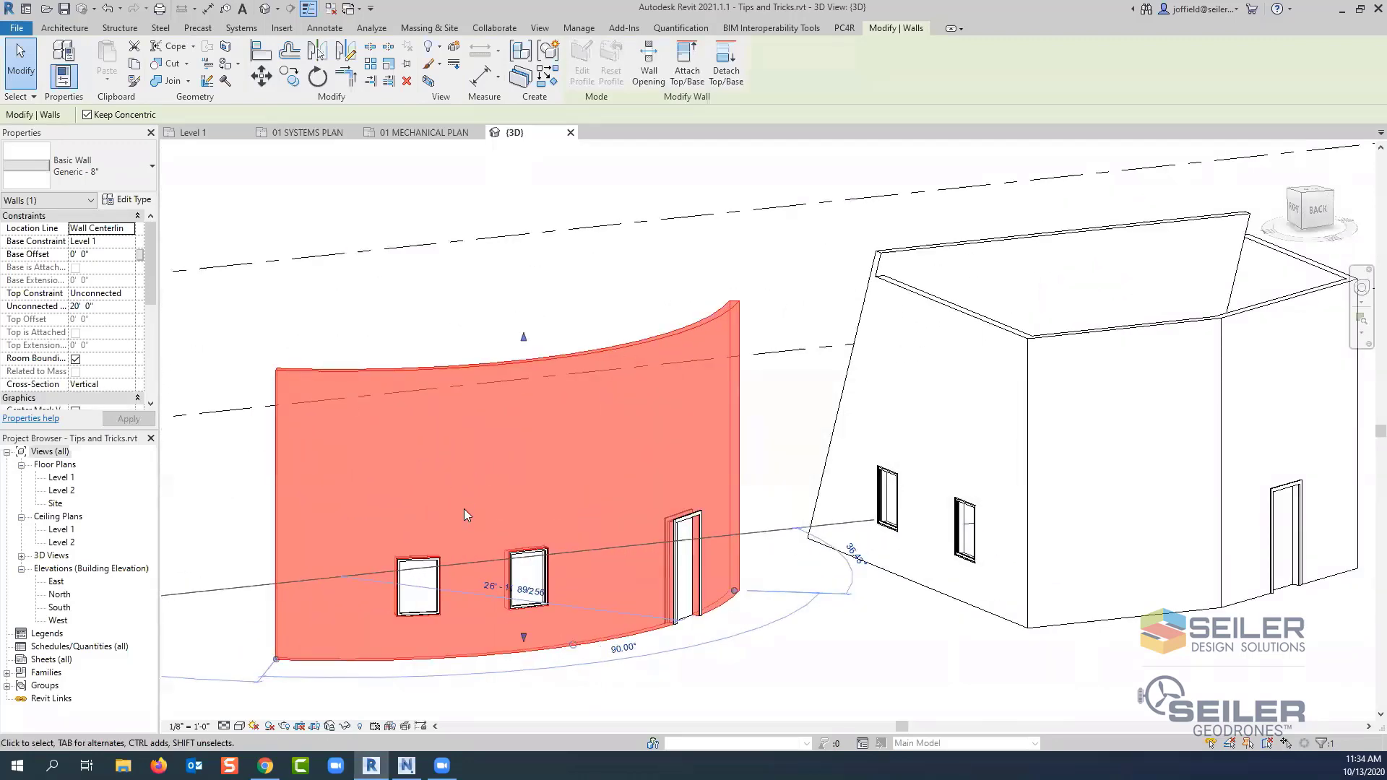
left_click(136, 384)
left_click(129, 385)
left_click(108, 397)
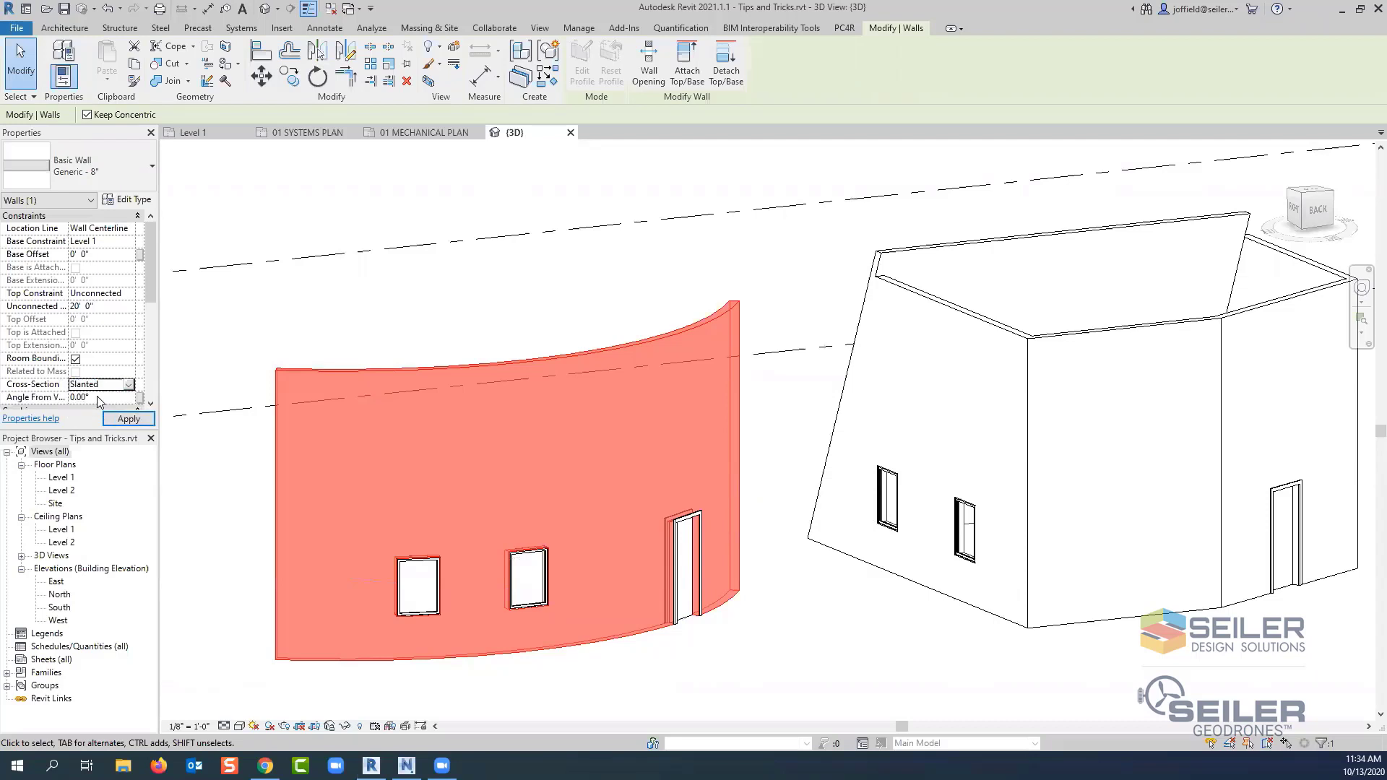
left_click(101, 397)
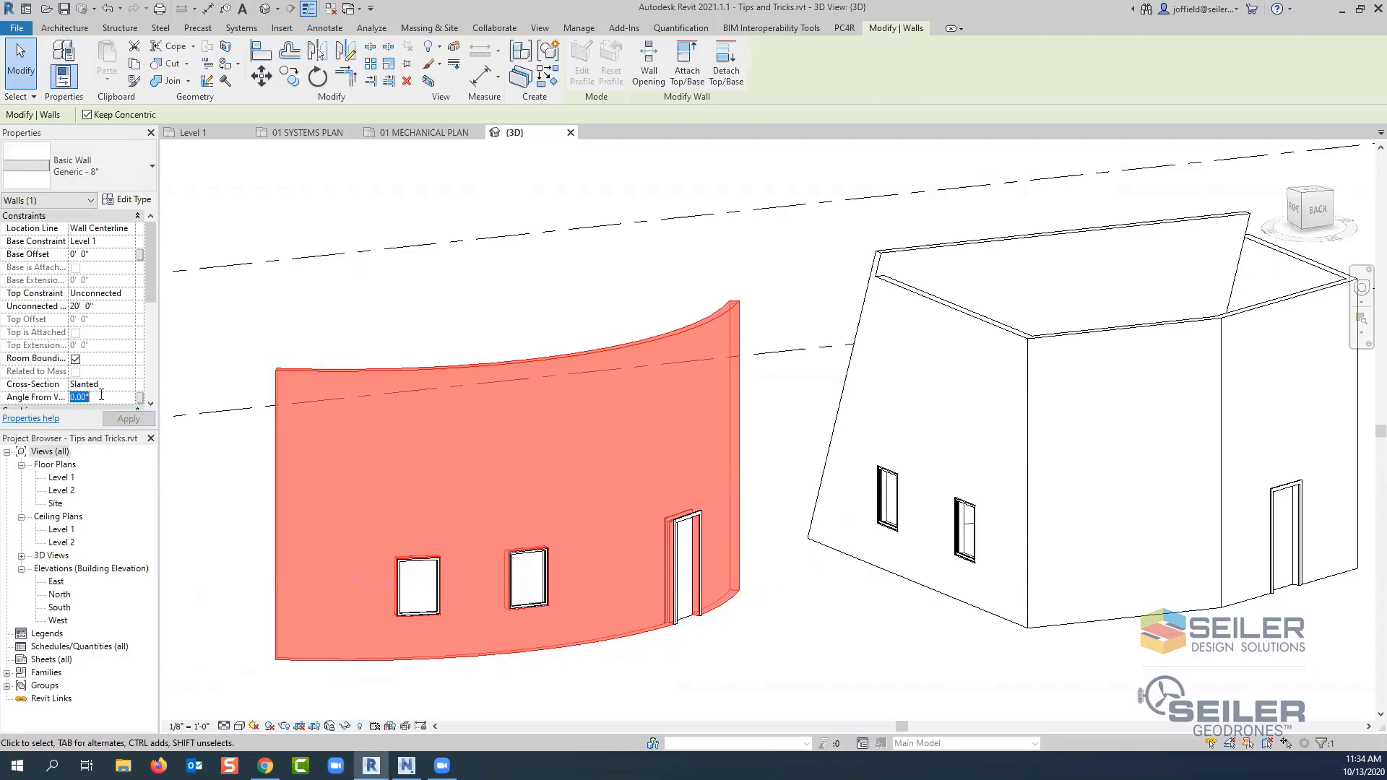
type("15")
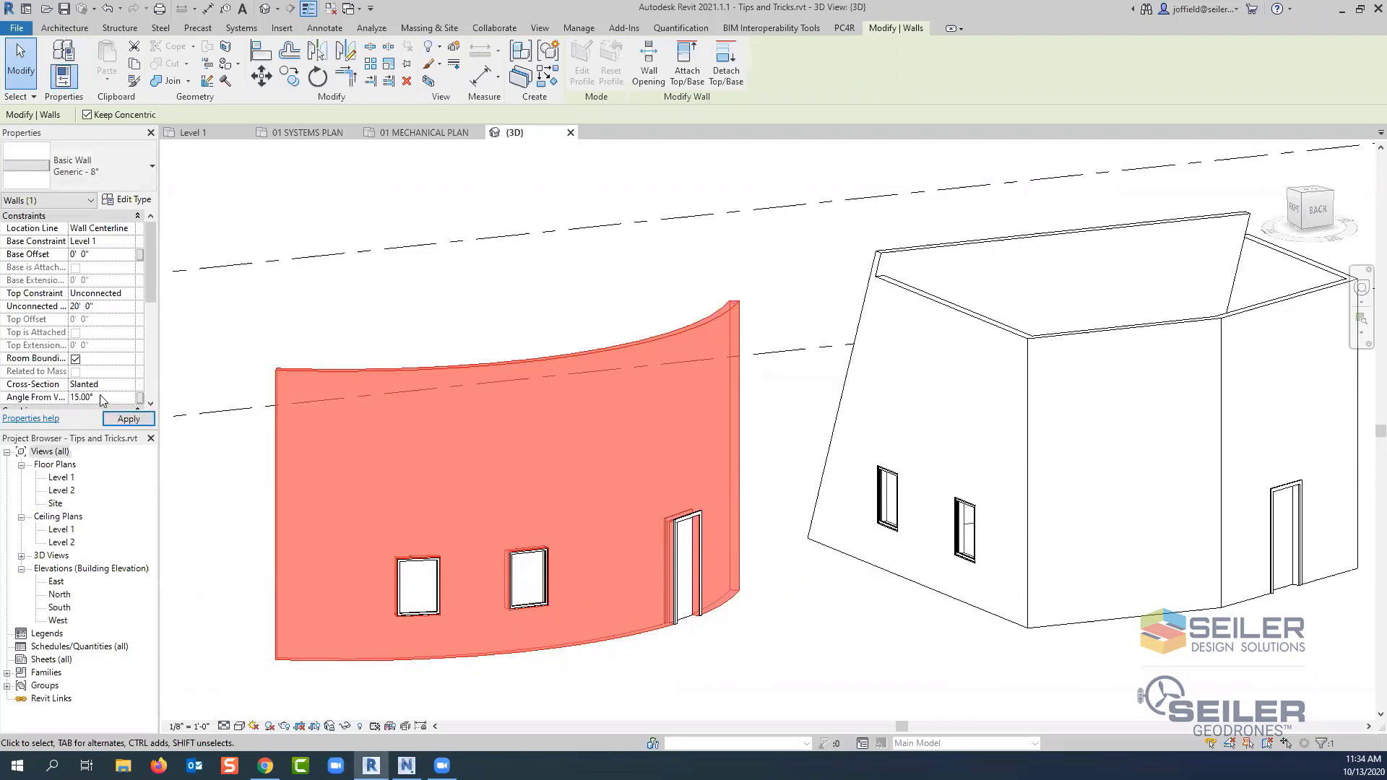
- Set the orientation of the door in the curved slanted wall to Slanted
middle_click_drag(278, 676, 170, 680, "shift")
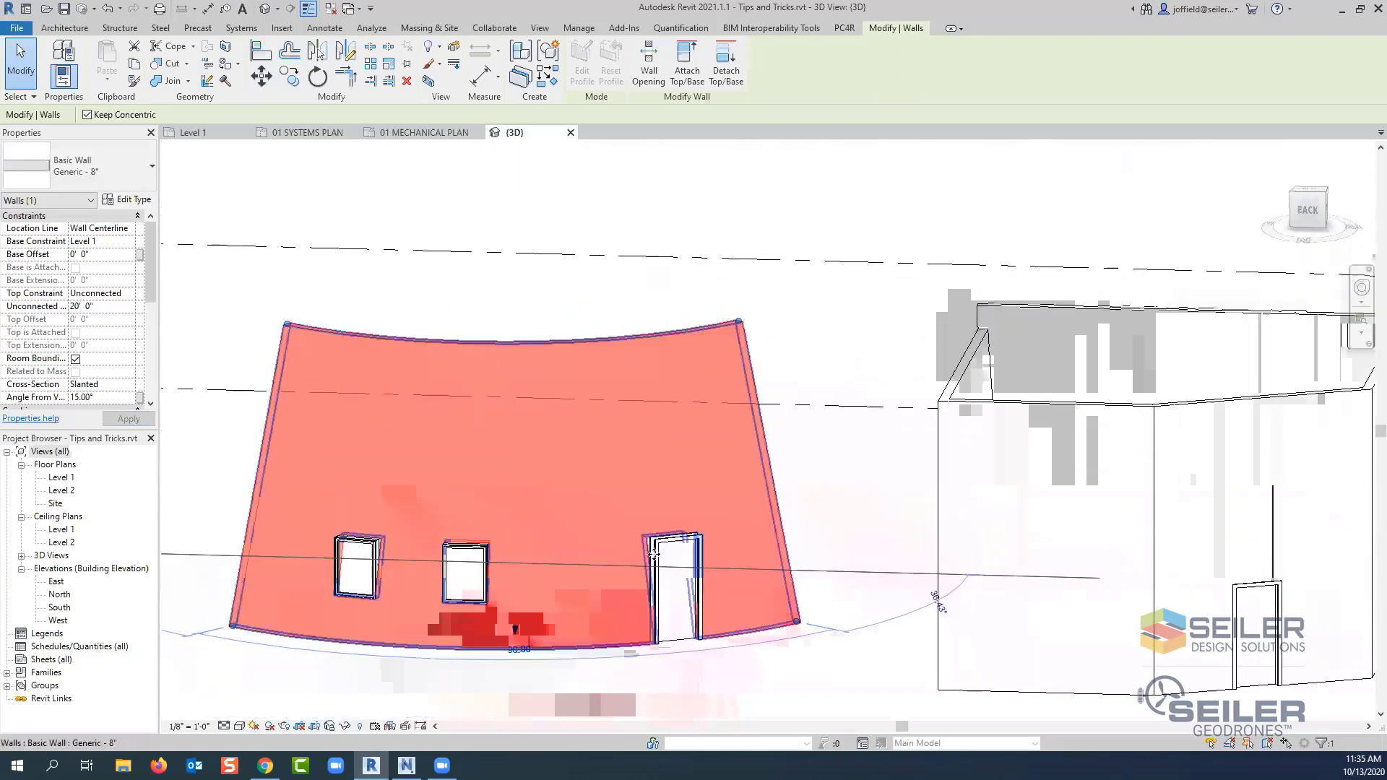
left_click(657, 589)
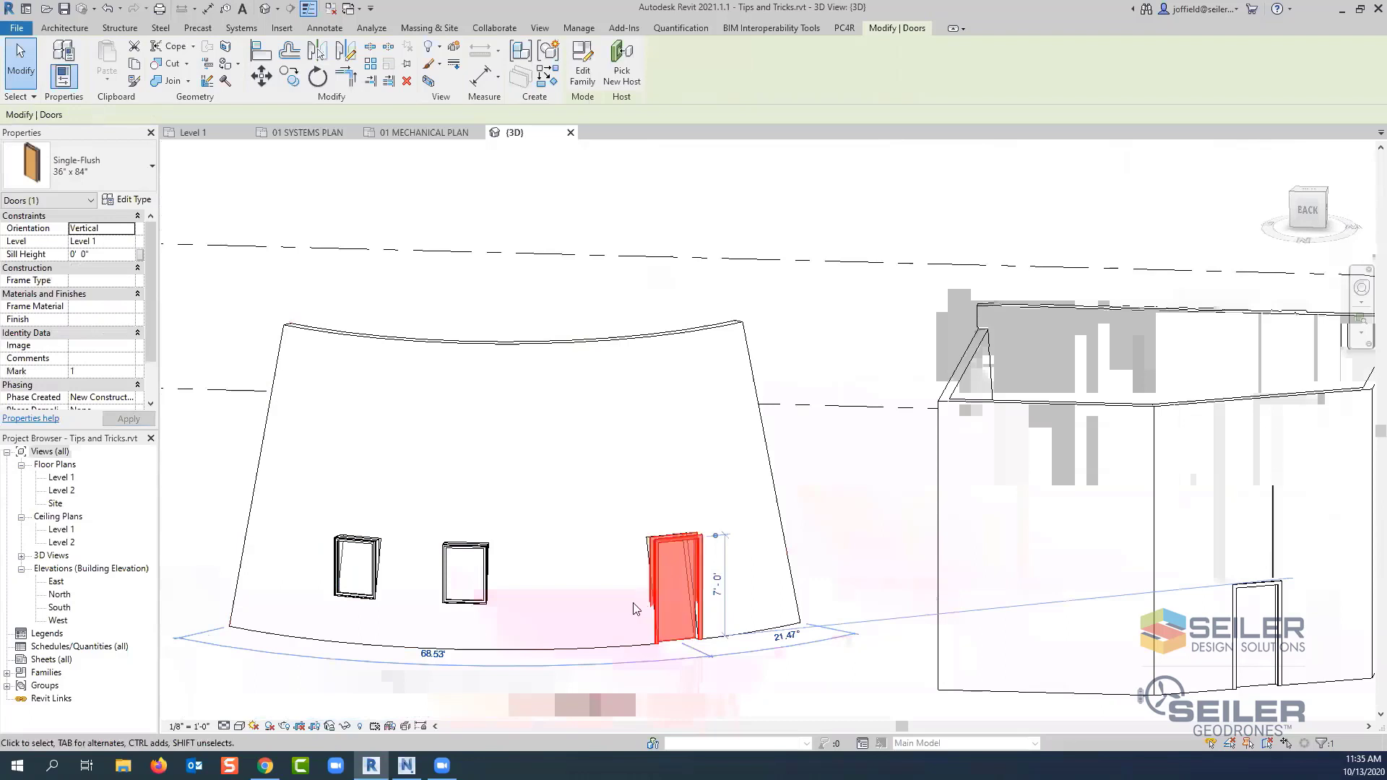
left_click(130, 229)
left_click(130, 229)
left_click(108, 250)
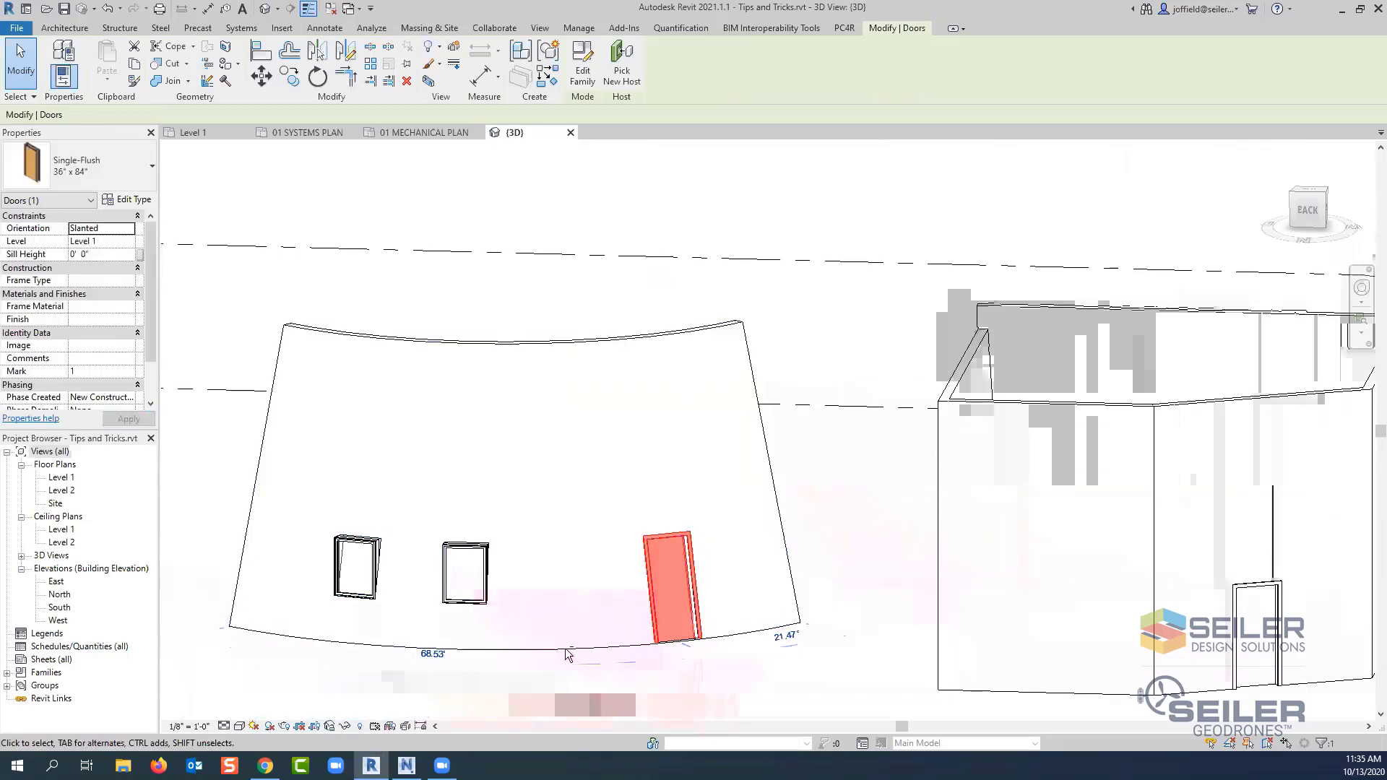
- Set the orientation of both windows in the curved wall to Slanted
middle_click_drag(567, 655, 625, 513, "shift")
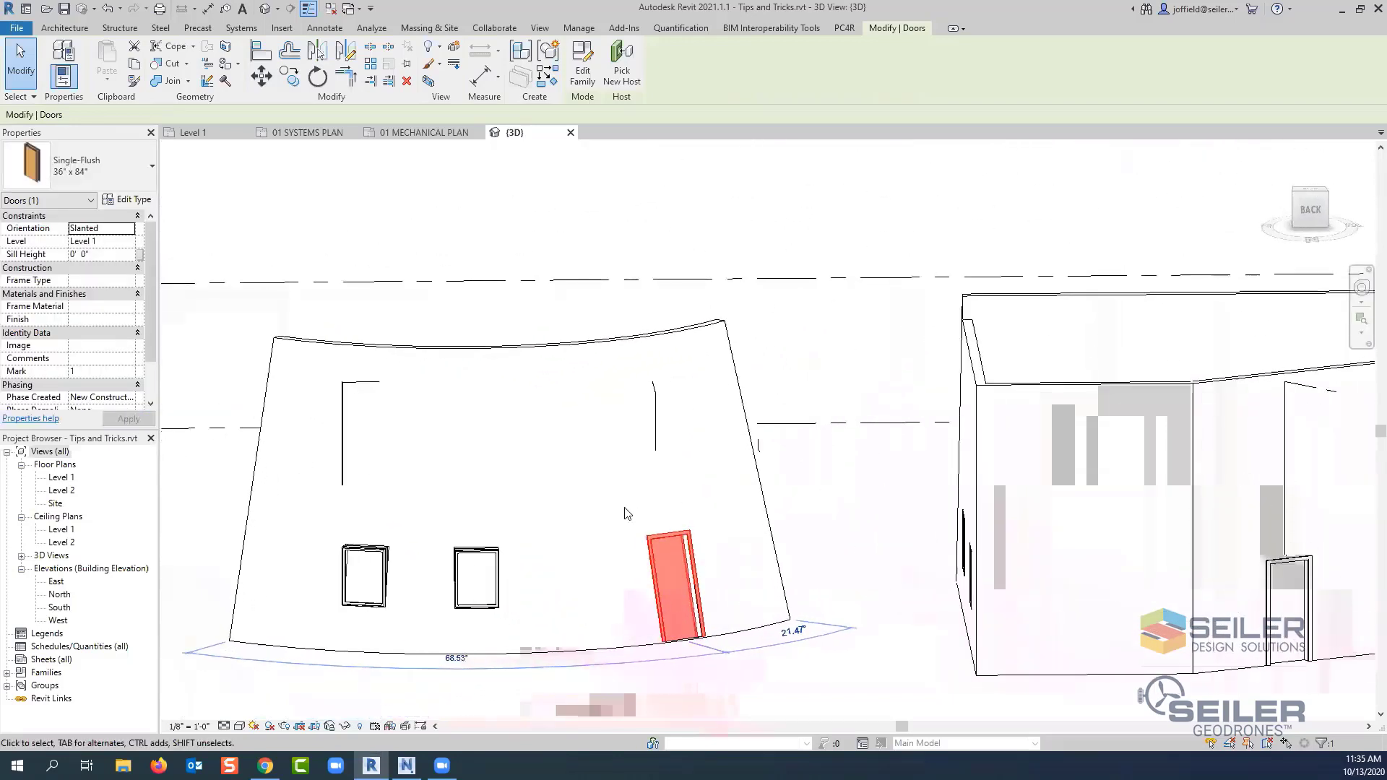
left_click(454, 603)
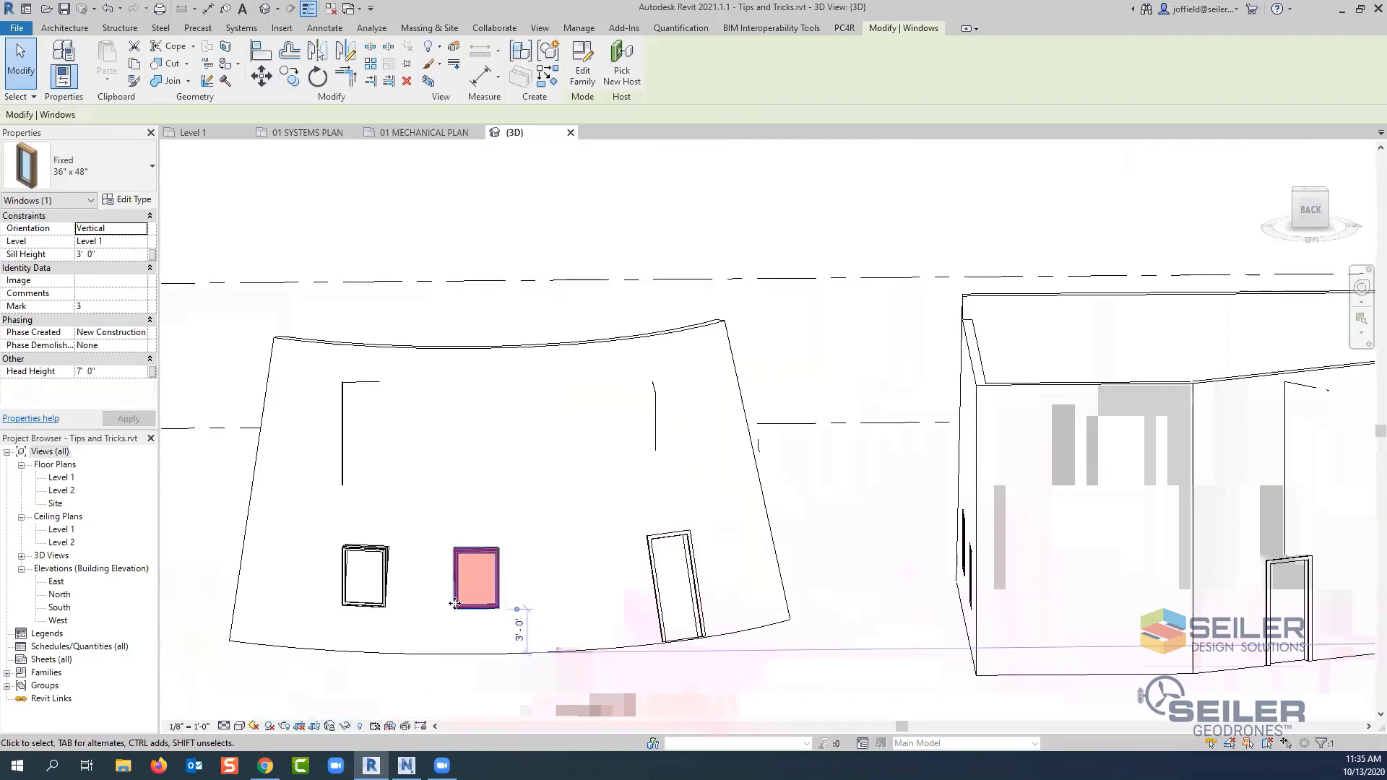
left_click(142, 229)
left_click(108, 252)
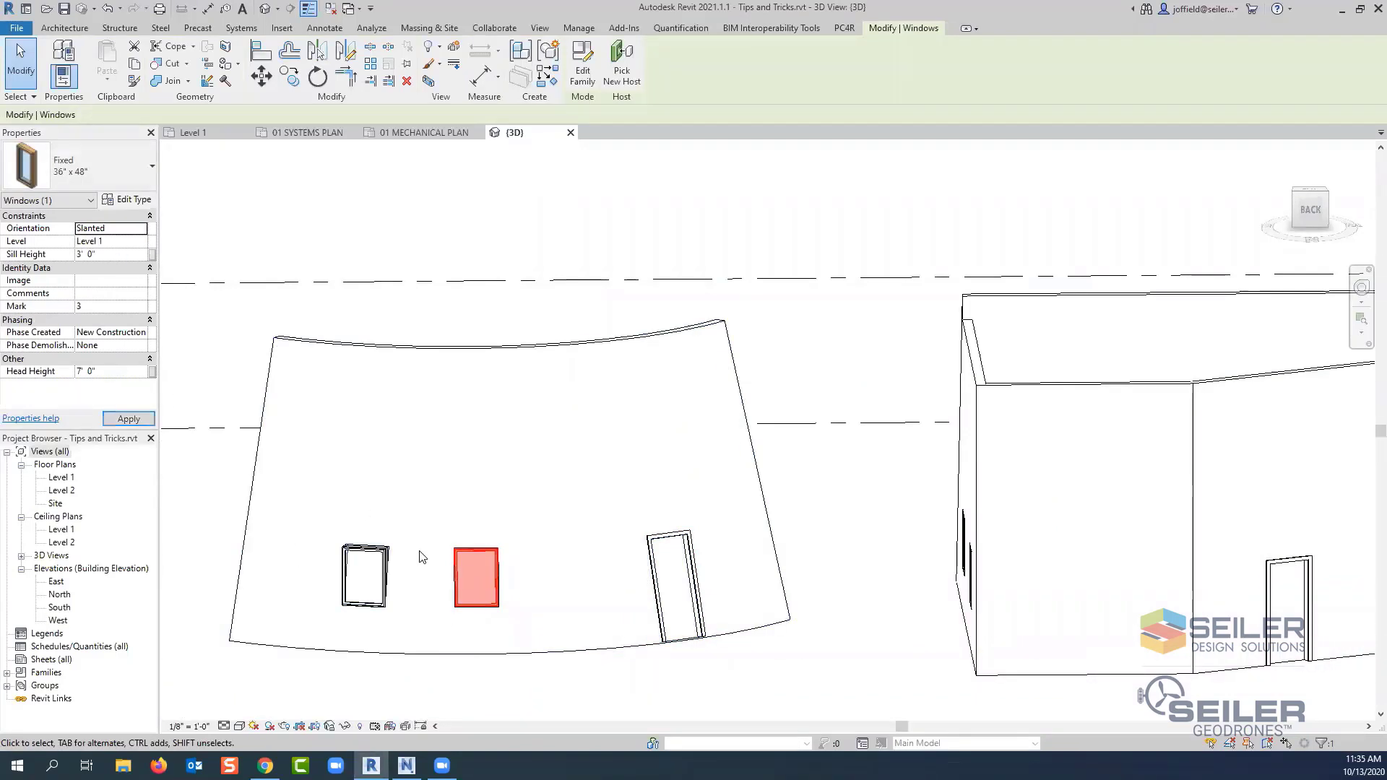
left_click(375, 556)
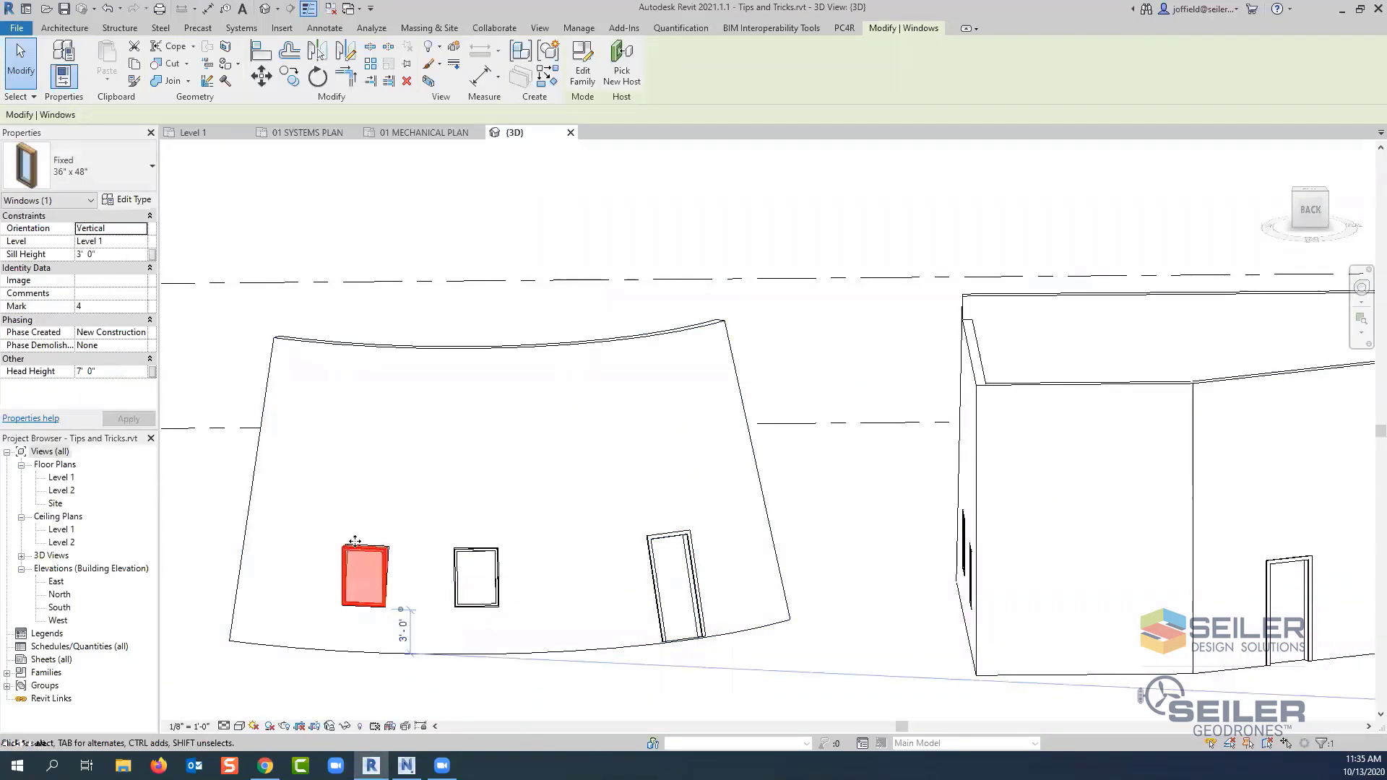
left_click(143, 229)
left_click(105, 252)
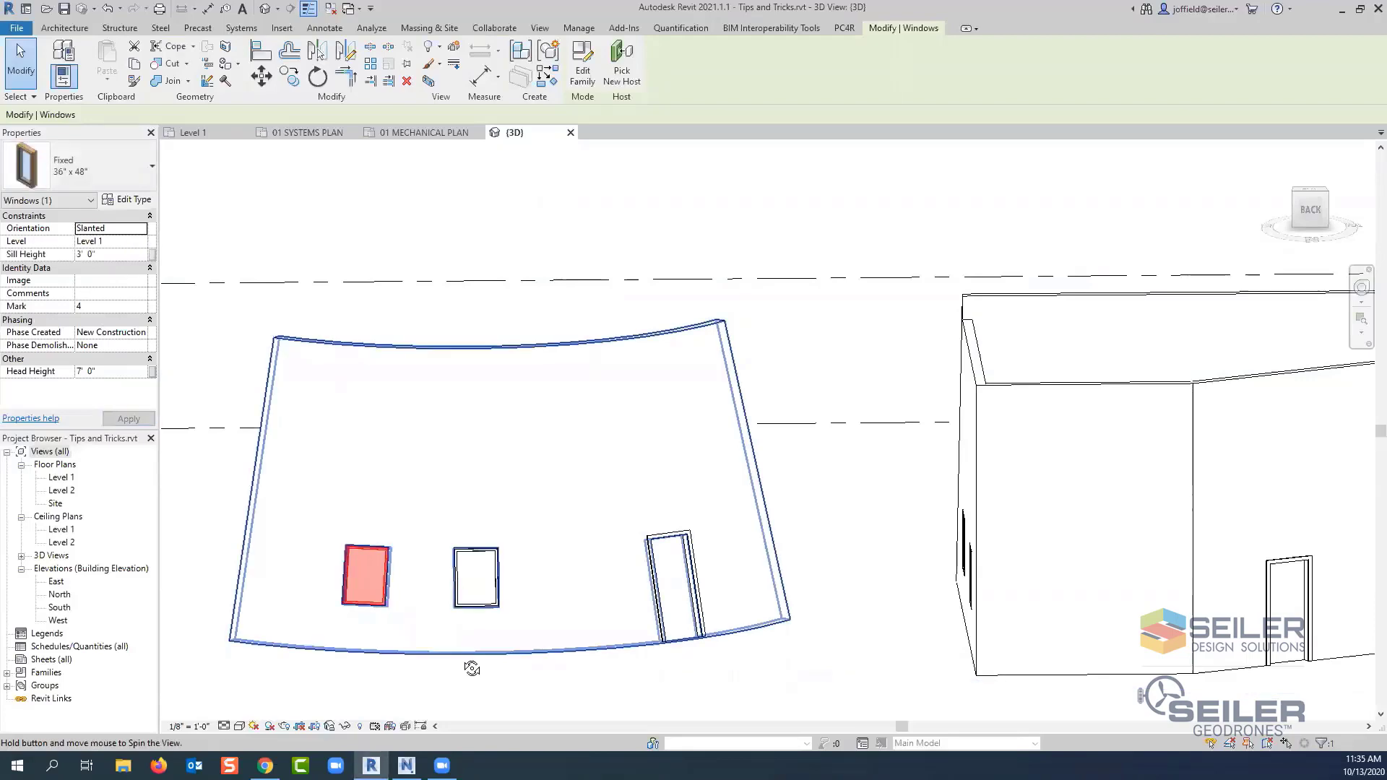
- Close the 3D view and examine how the slanted walls and their openings appear in the Level 1 floor plan
middle_click_drag(472, 669, 506, 372, "shift")
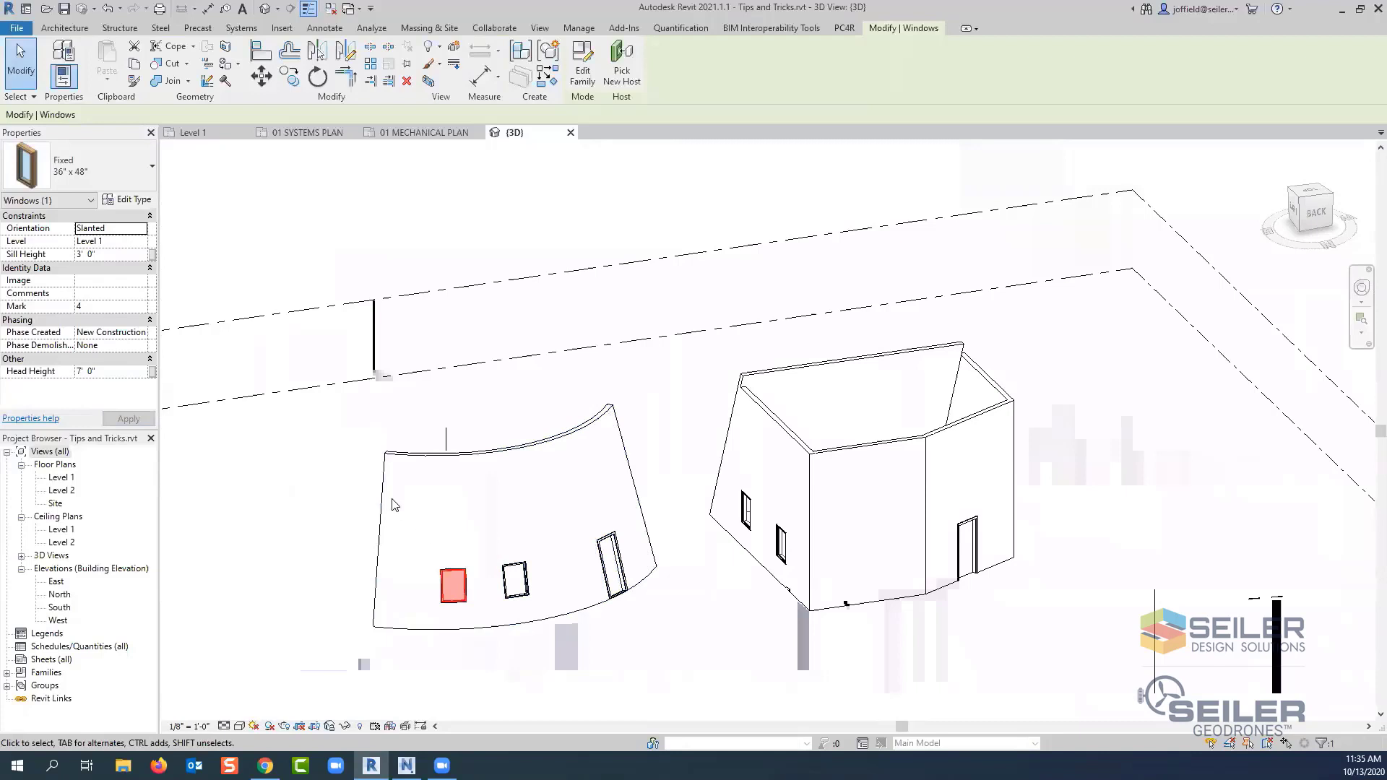
left_click(571, 132)
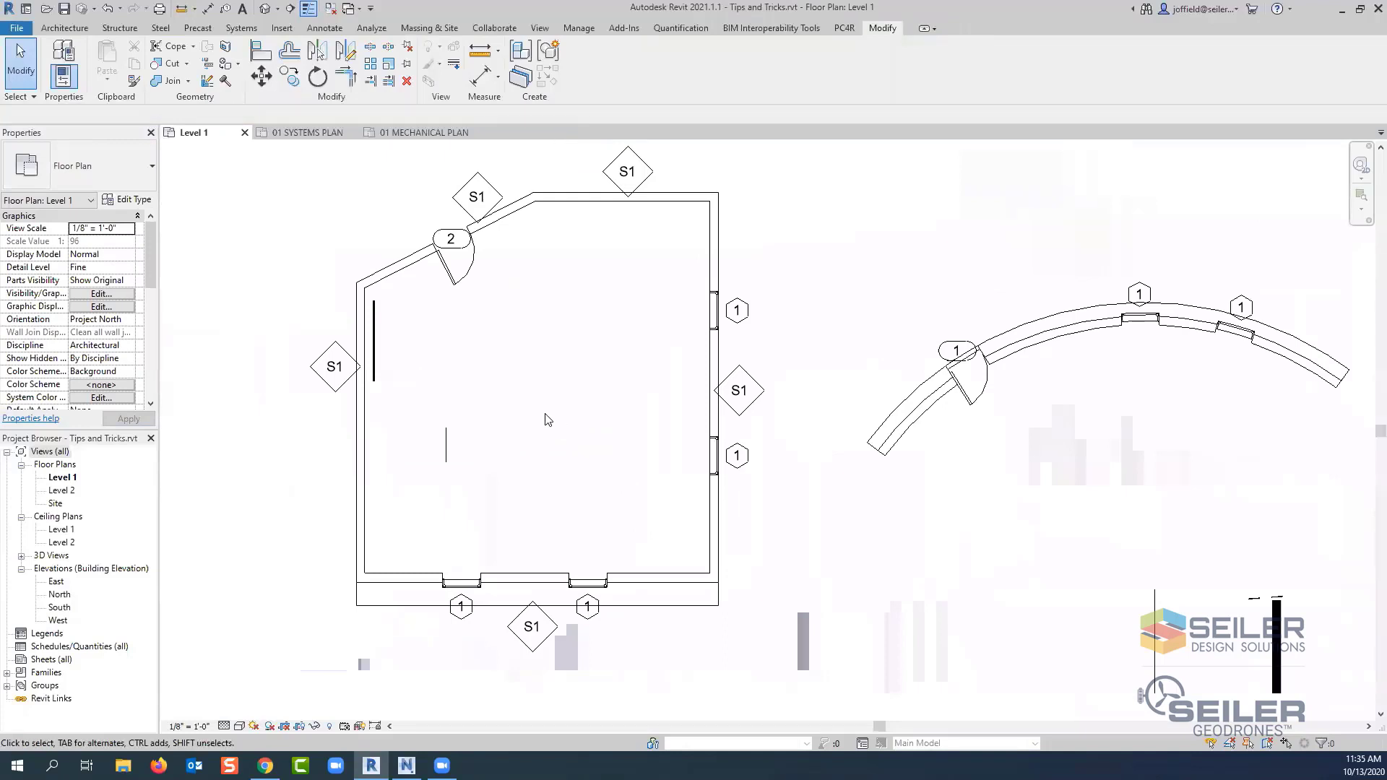
middle_click_drag(544, 420, 561, 477)
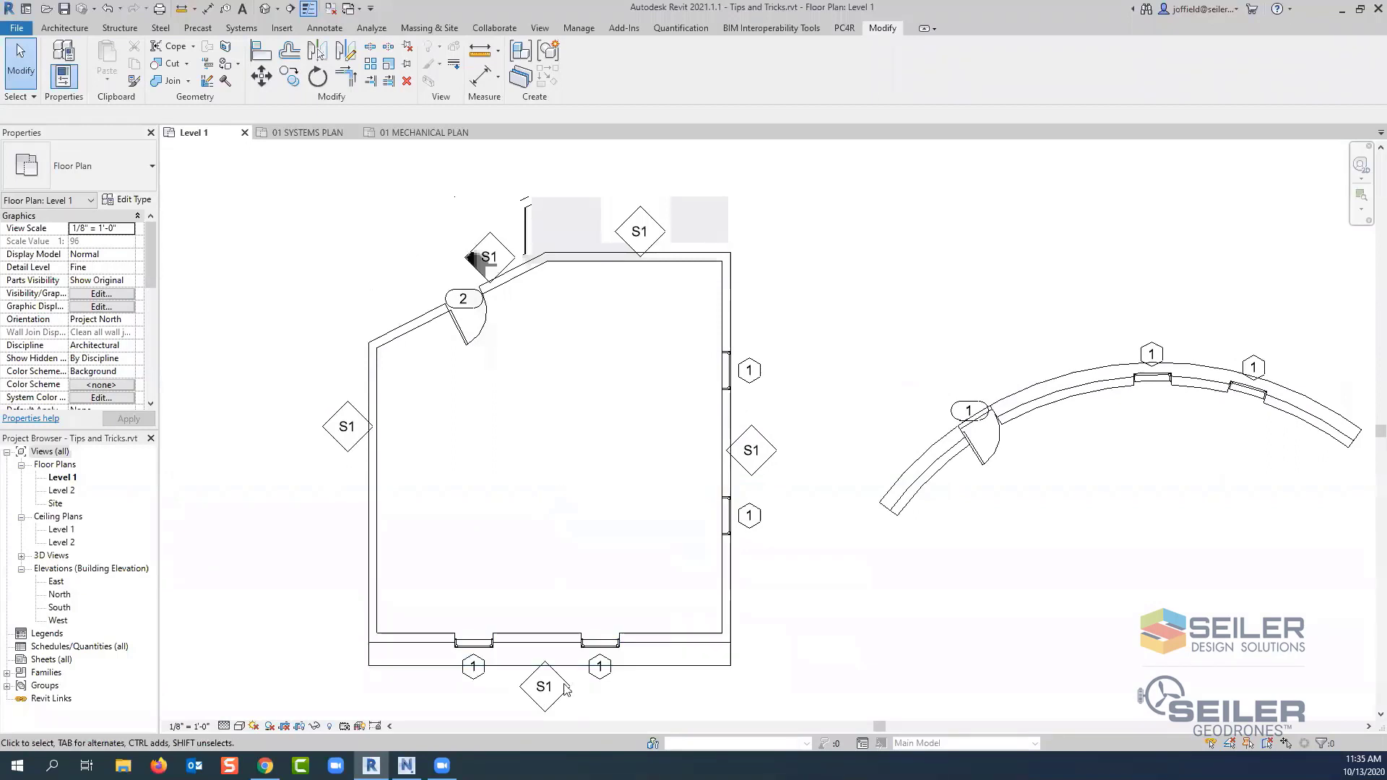
middle_click_drag(601, 642, 541, 619)
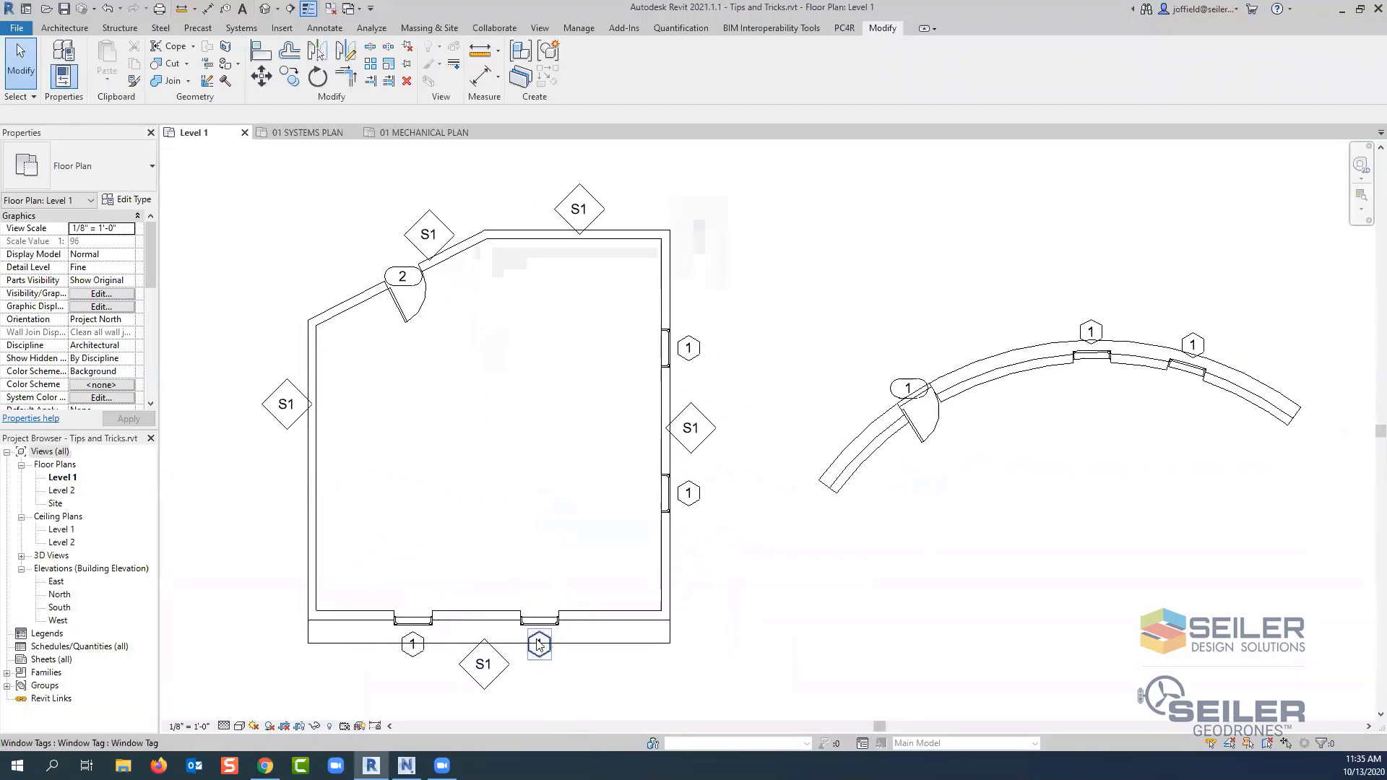
scroll(377, 258, "up", 5)
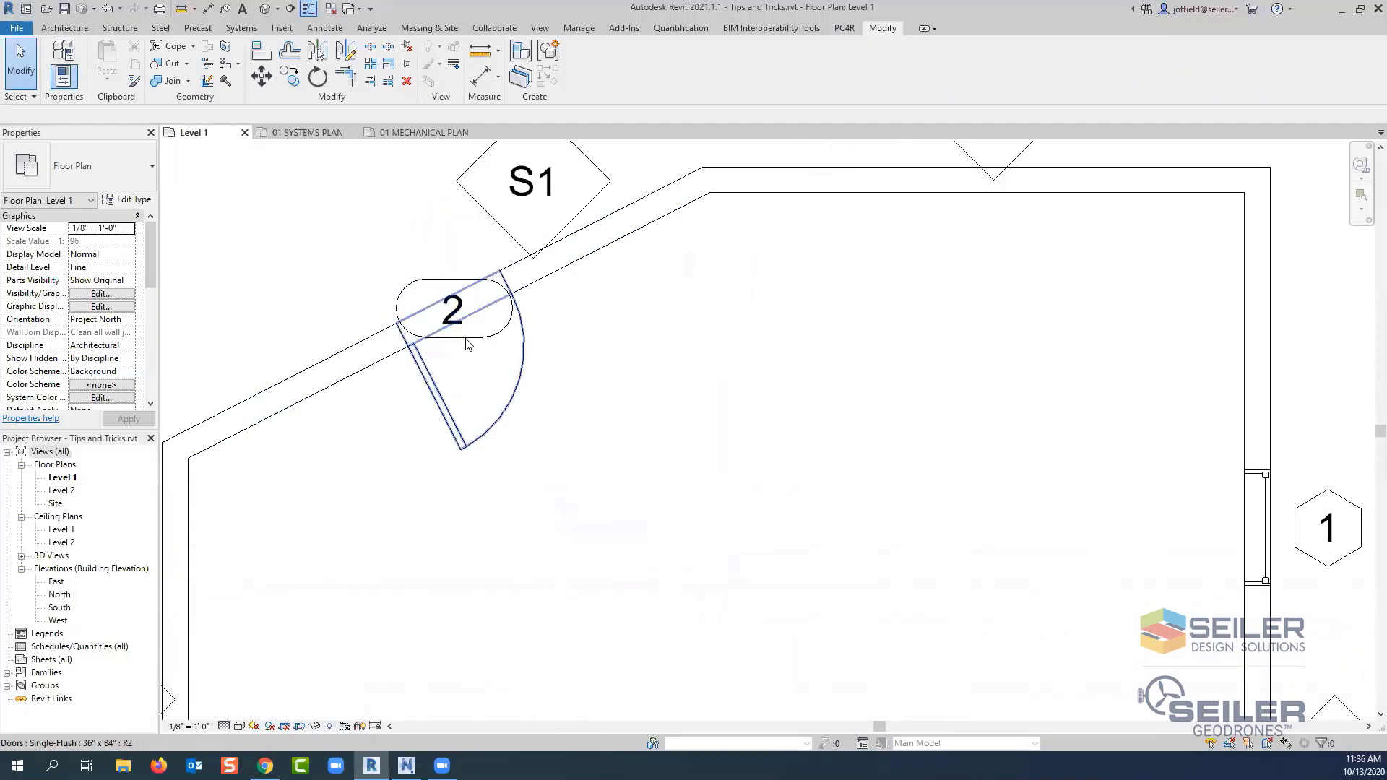
- Edit the family of the tag on the angled window in the curved wall and enable Rotate with component
scroll(469, 350, "down", 4)
middle_click_drag(477, 361, 492, 375)
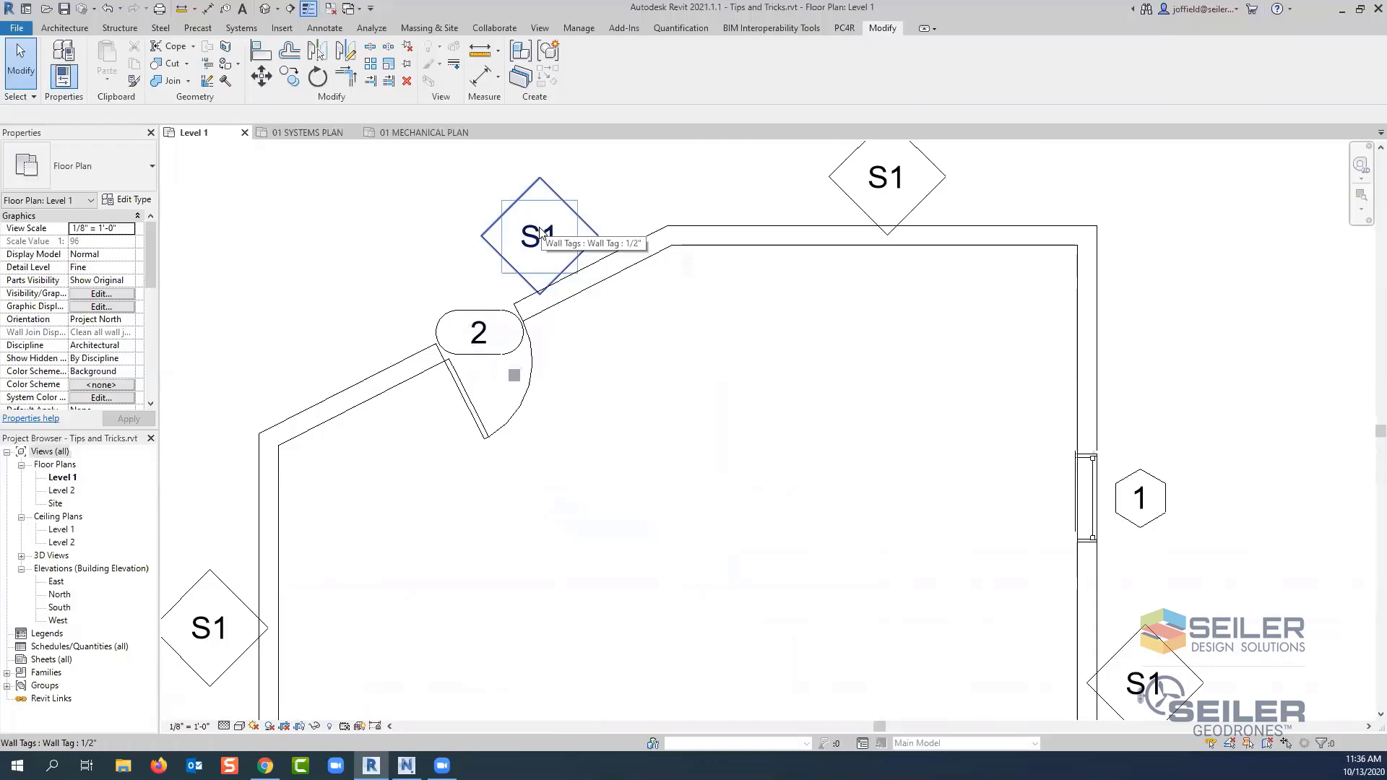
scroll(540, 272, "down", 3)
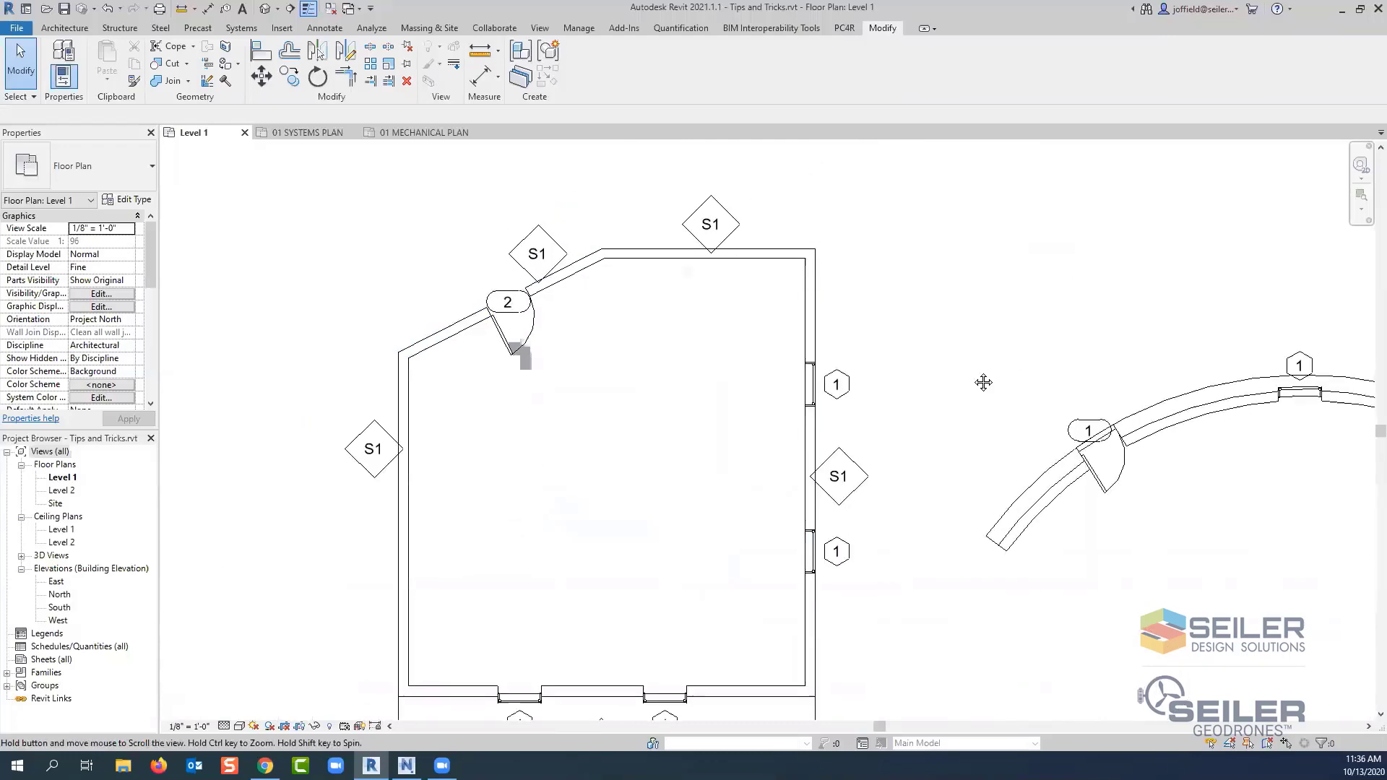
middle_click_drag(982, 384, 435, 404)
scroll(886, 403, "up", 2)
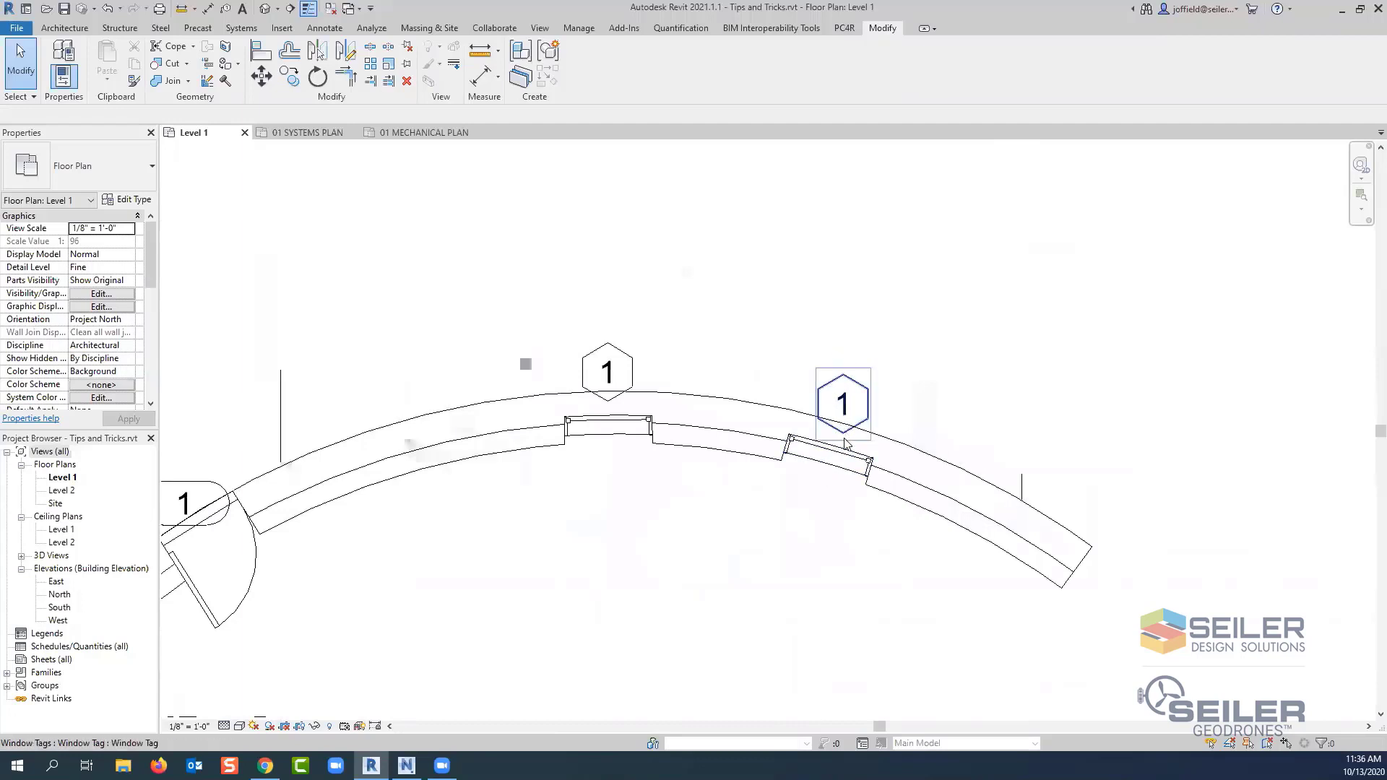
scroll(832, 473, "down", 1)
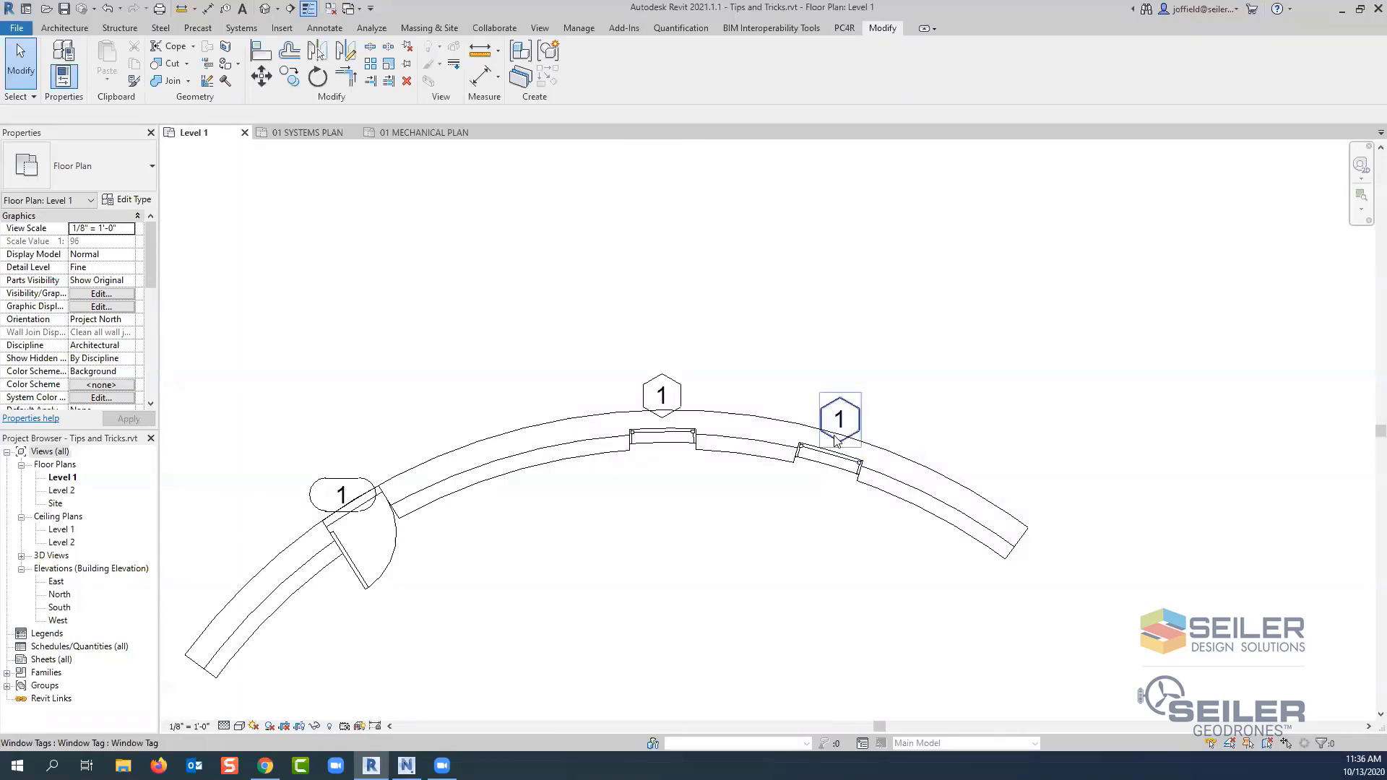
left_click(836, 441)
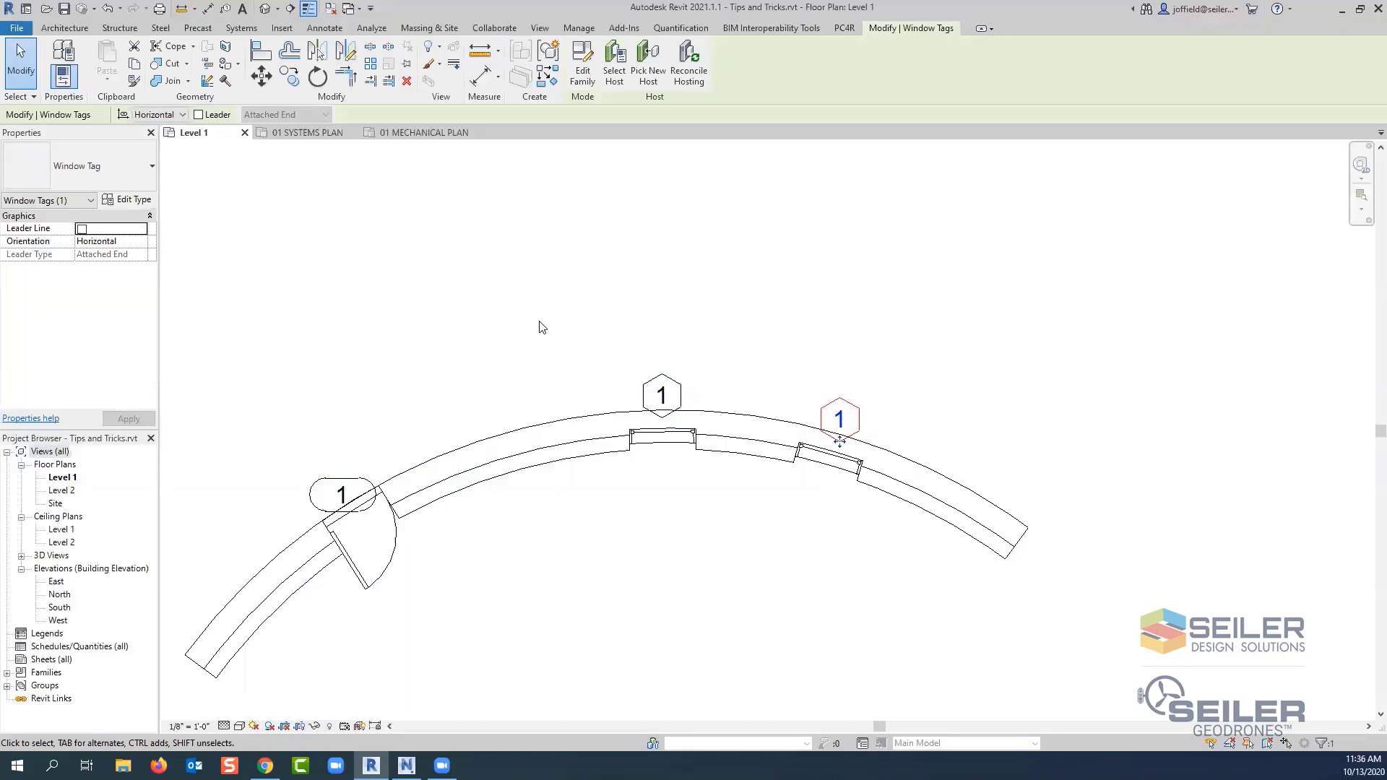
left_click(580, 84)
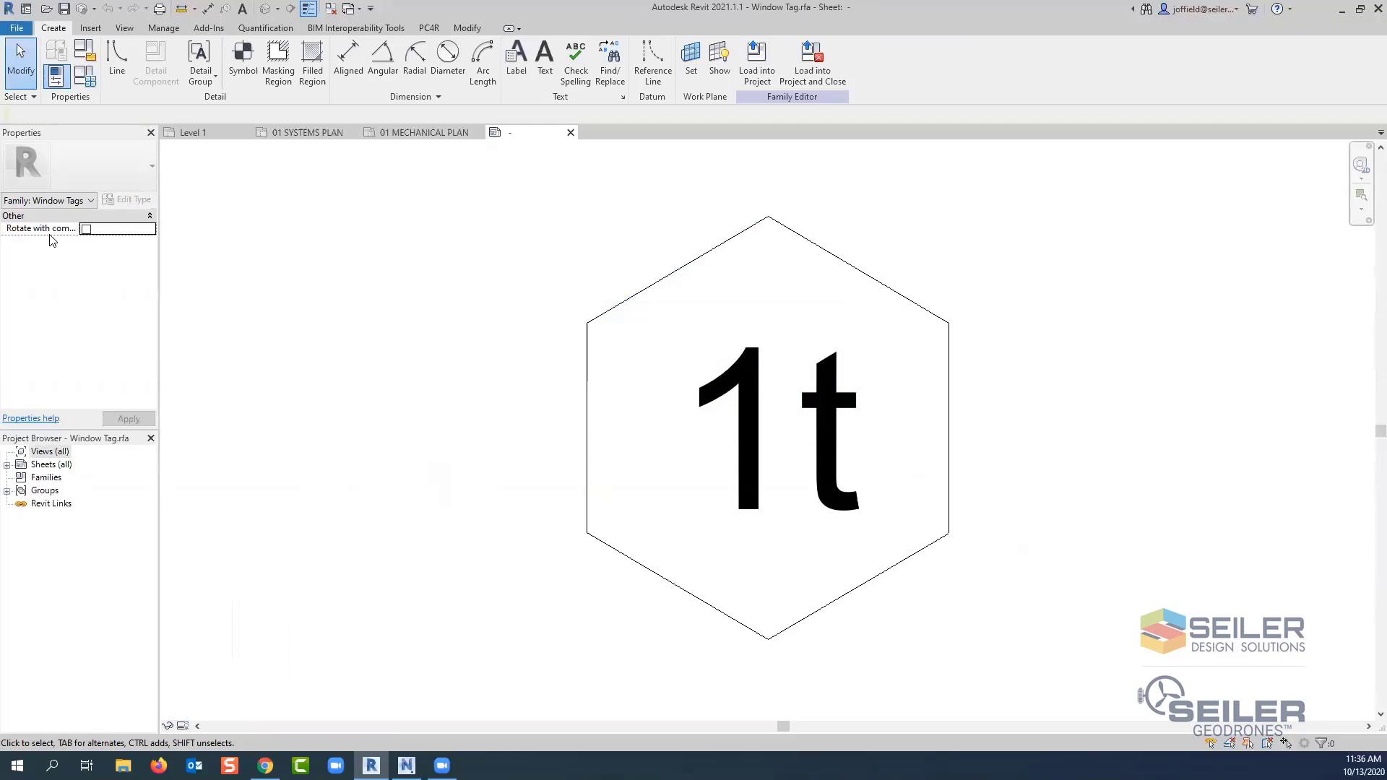
left_click(87, 230)
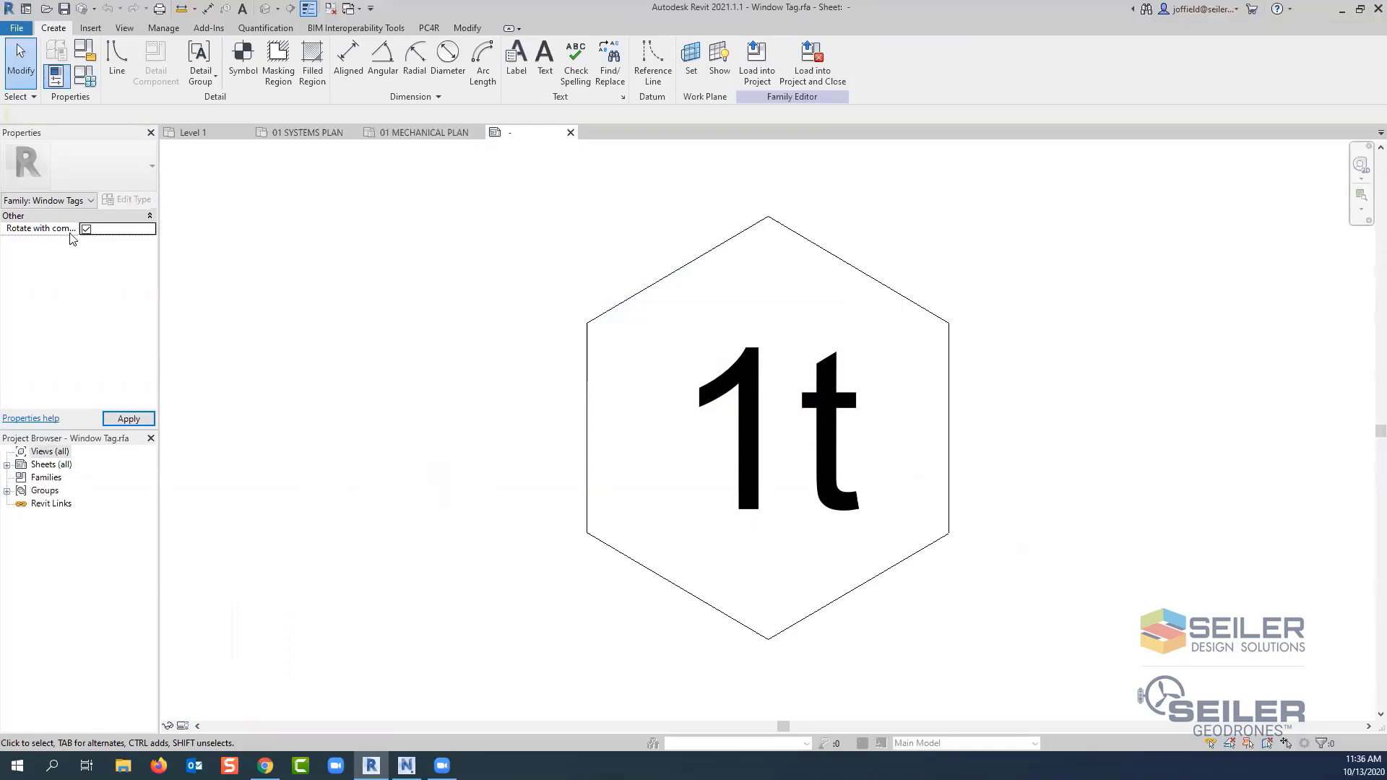
left_click(88, 228)
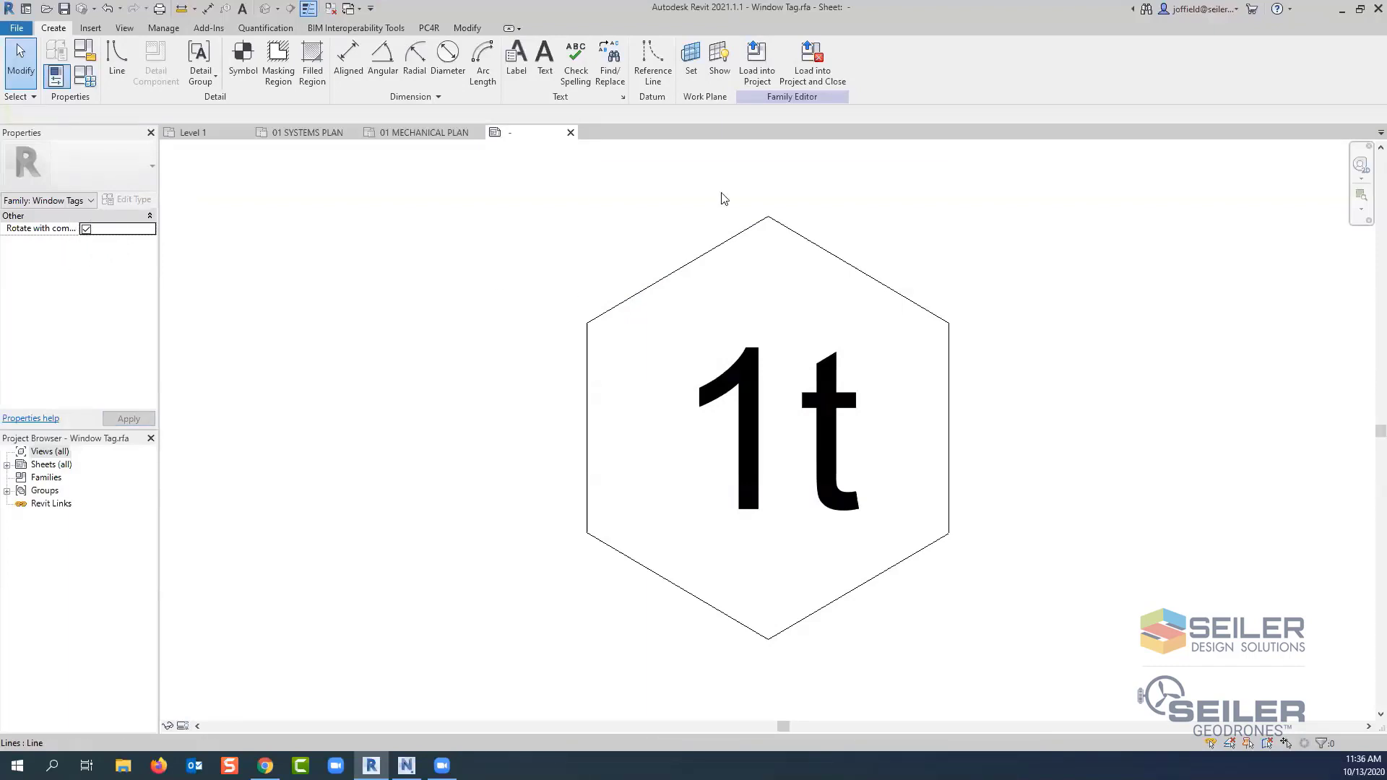
- Load the window tag family into Tips and Tricks.rvt, overwriting the existing version and its parameter values, and dismiss the save reminder
left_click(766, 78)
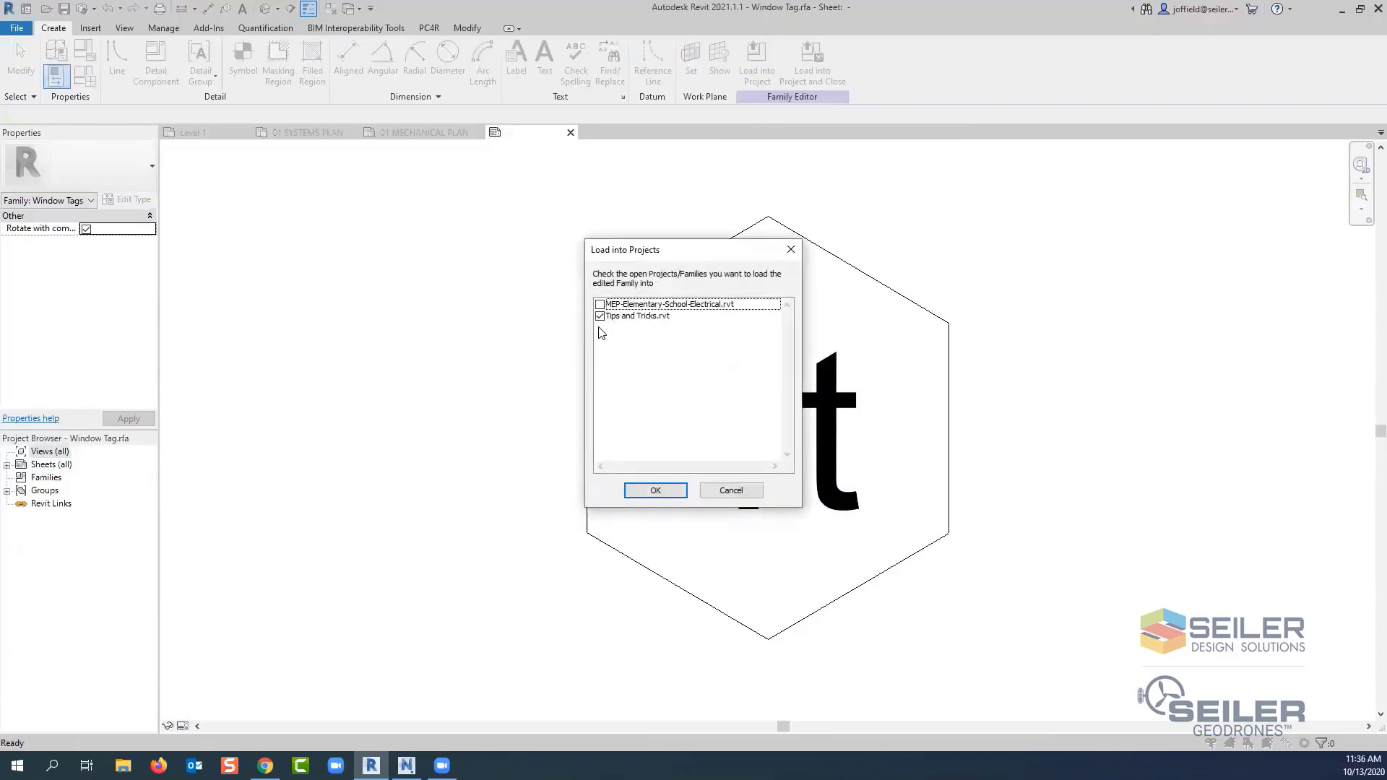
left_click(656, 489)
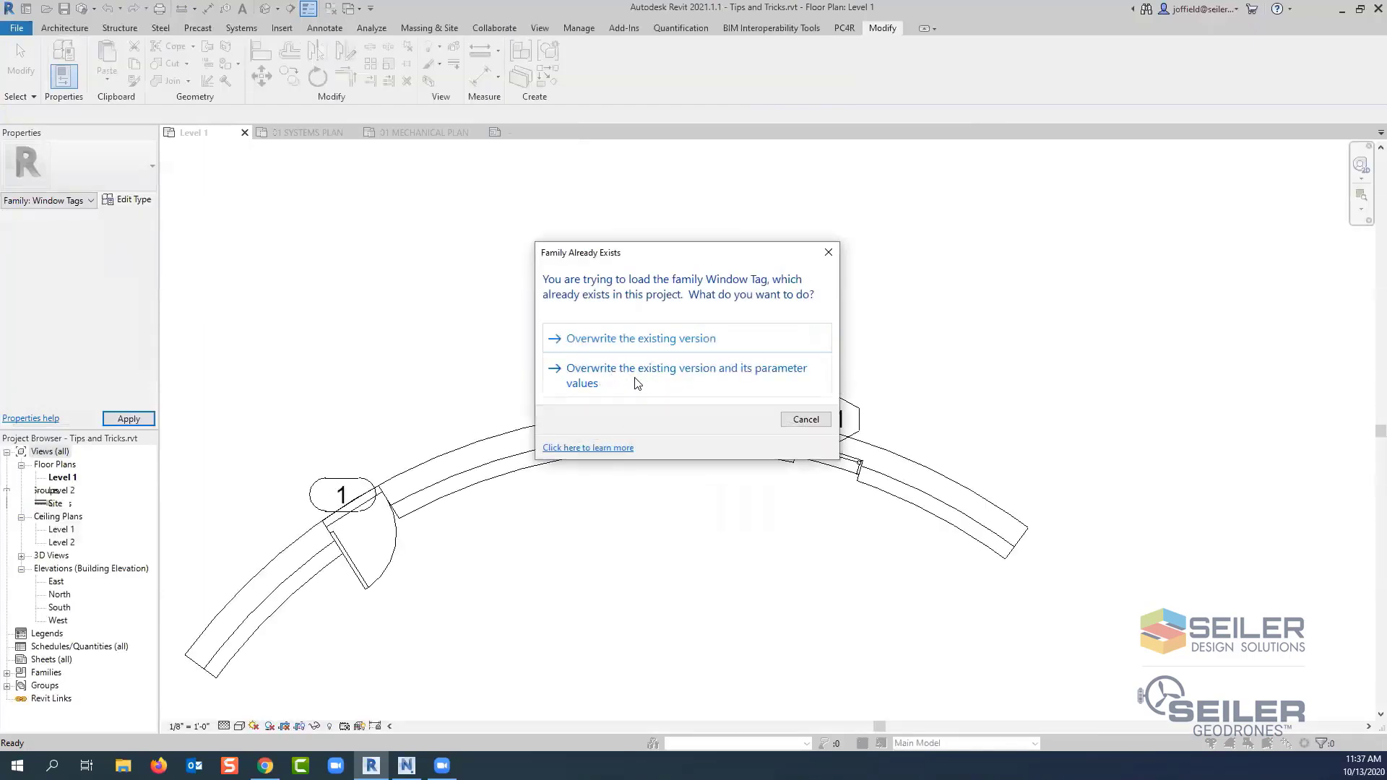
left_click(598, 380)
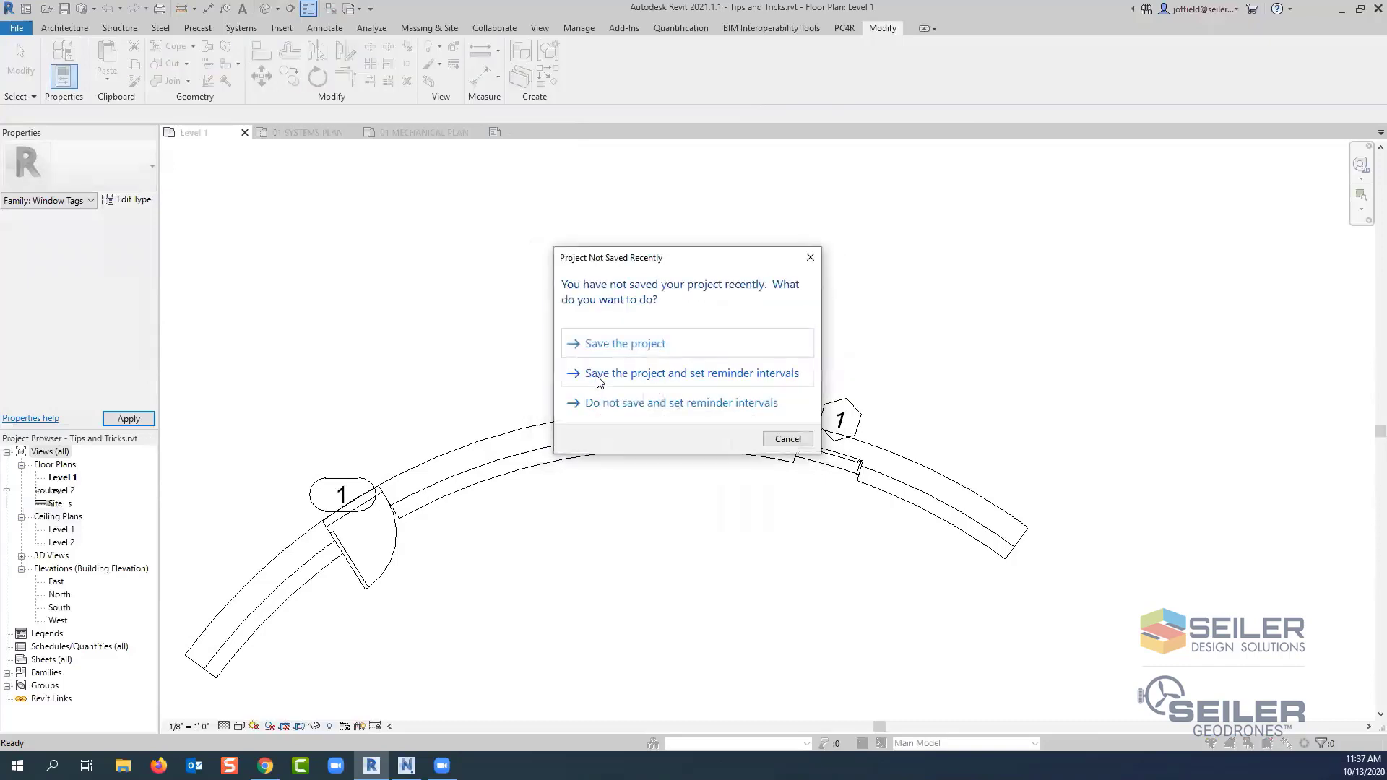
left_click(787, 439)
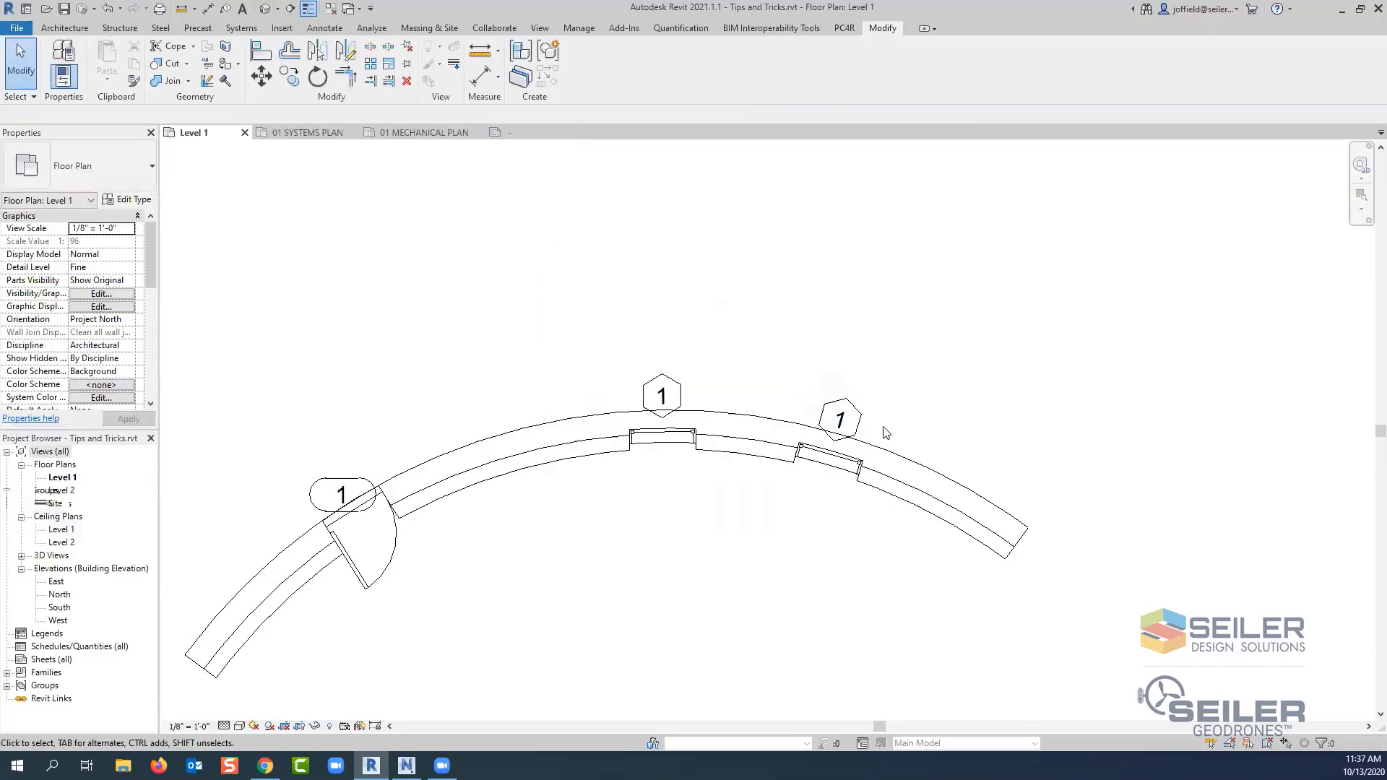
- Move the angled window along the curved wall, closer to the wall end farthest from the door
scroll(885, 427, "up", 3)
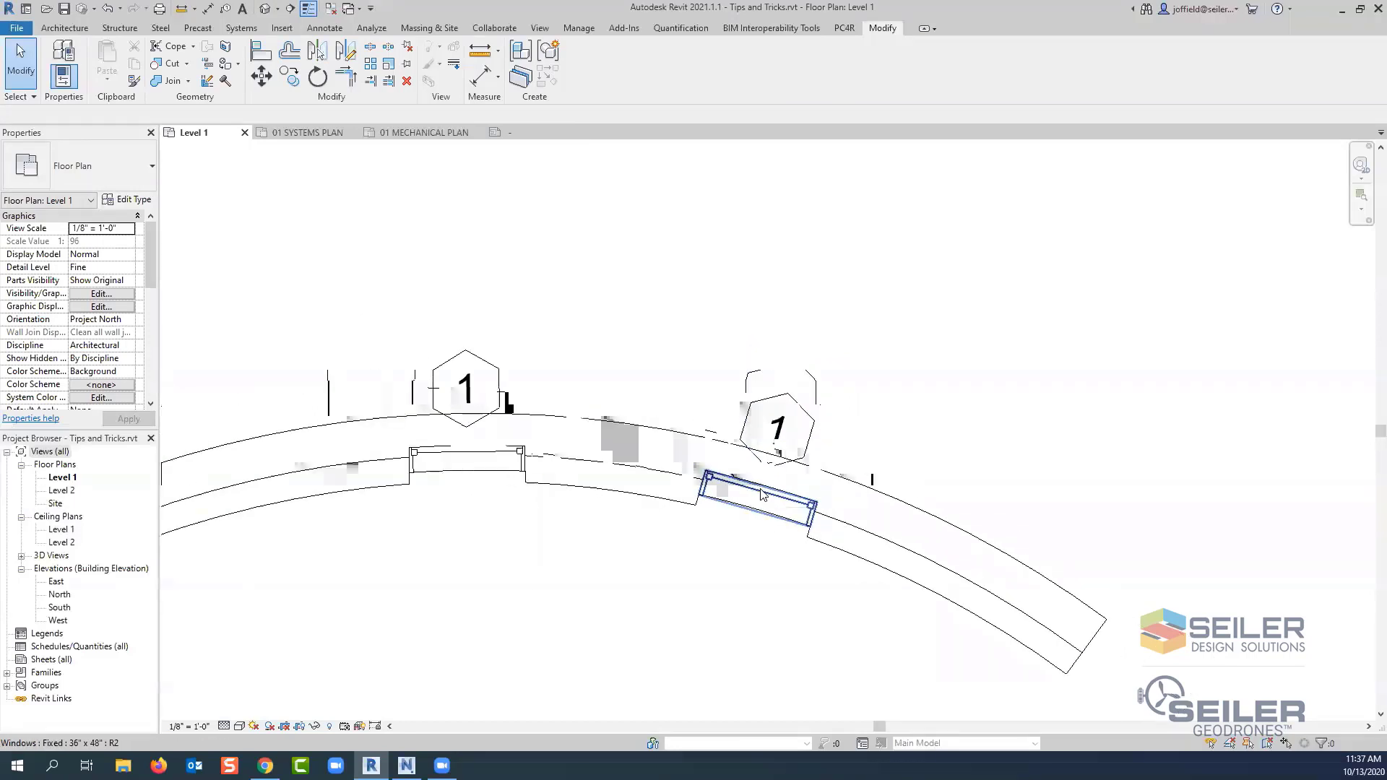
left_click_drag(761, 500, 958, 564)
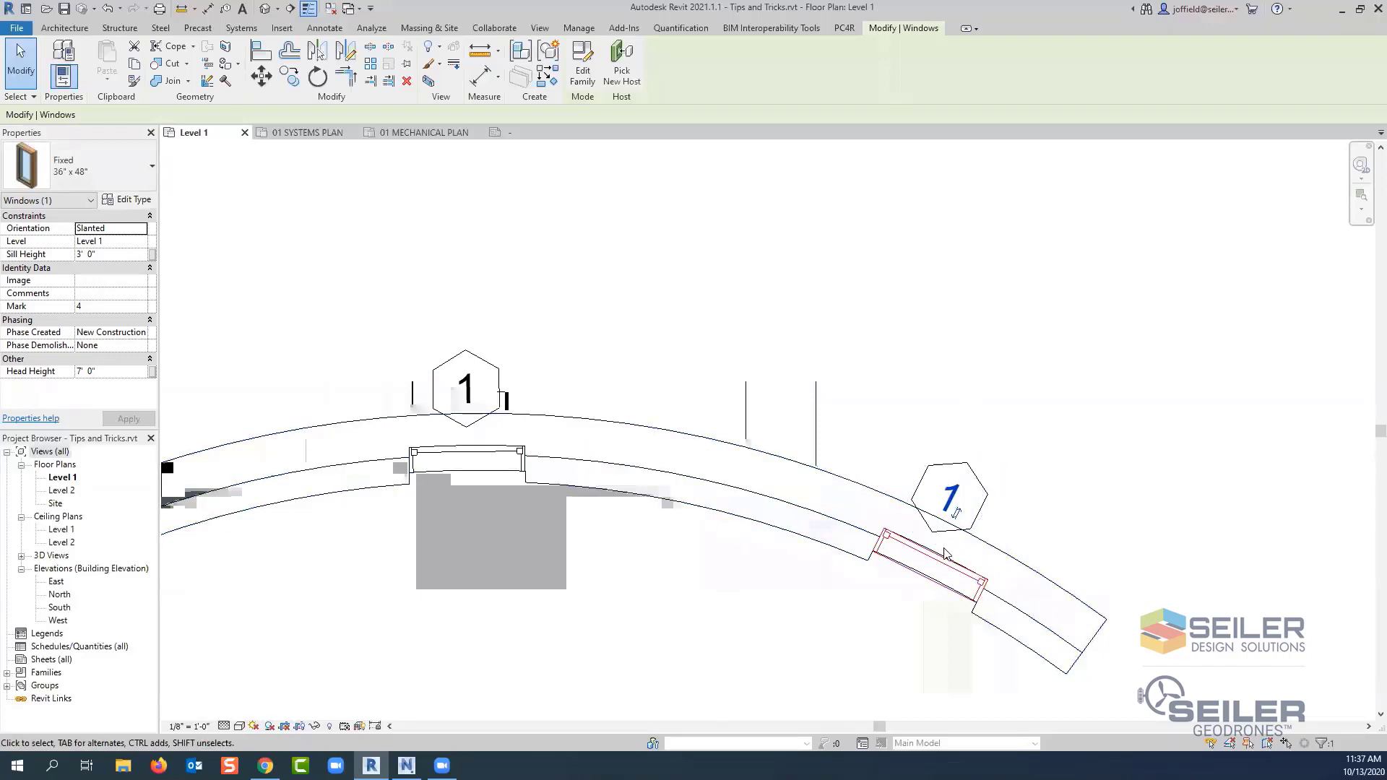
scroll(885, 542, "down", 1)
scroll(795, 550, "down", 1)
- Edit the family of the door tag on the curved wall and enable Rotate with component
middle_click_drag(597, 564, 747, 467)
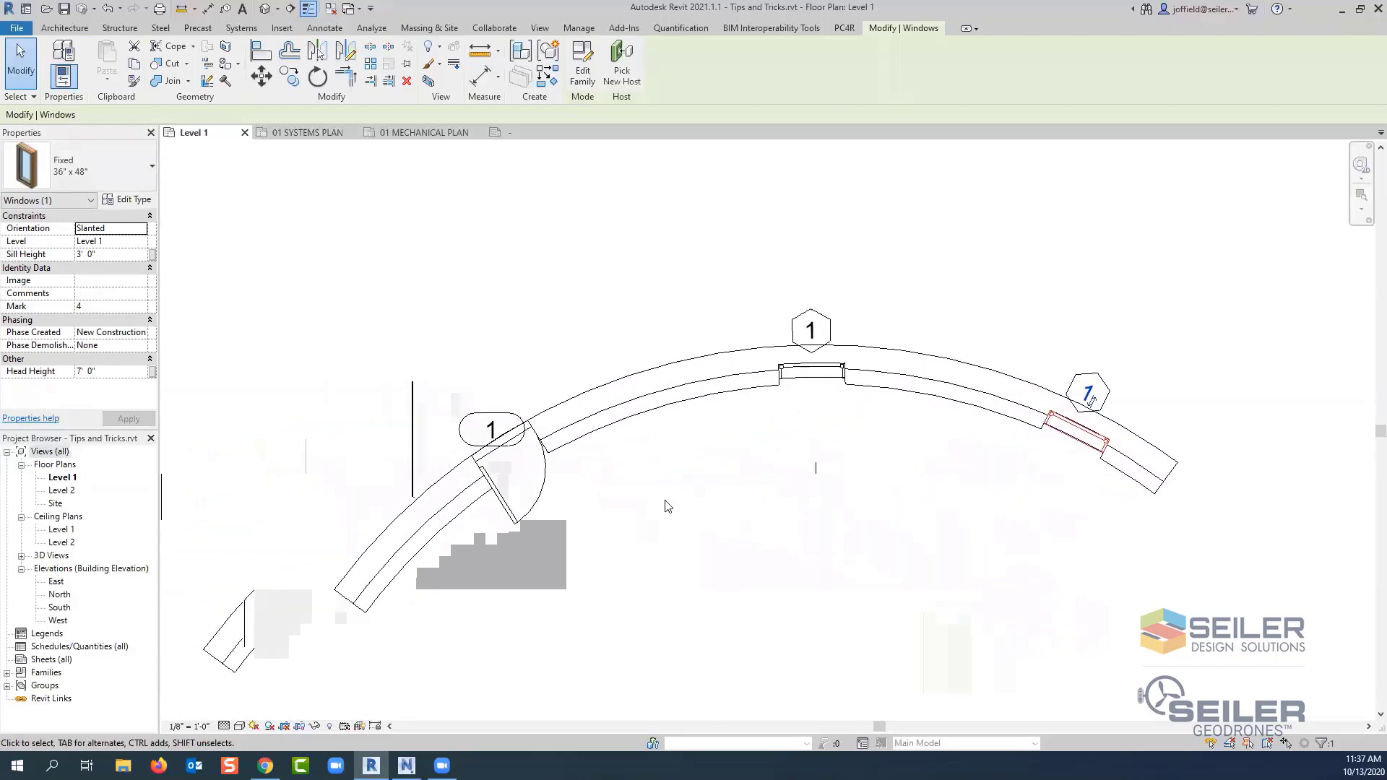
left_click(482, 426)
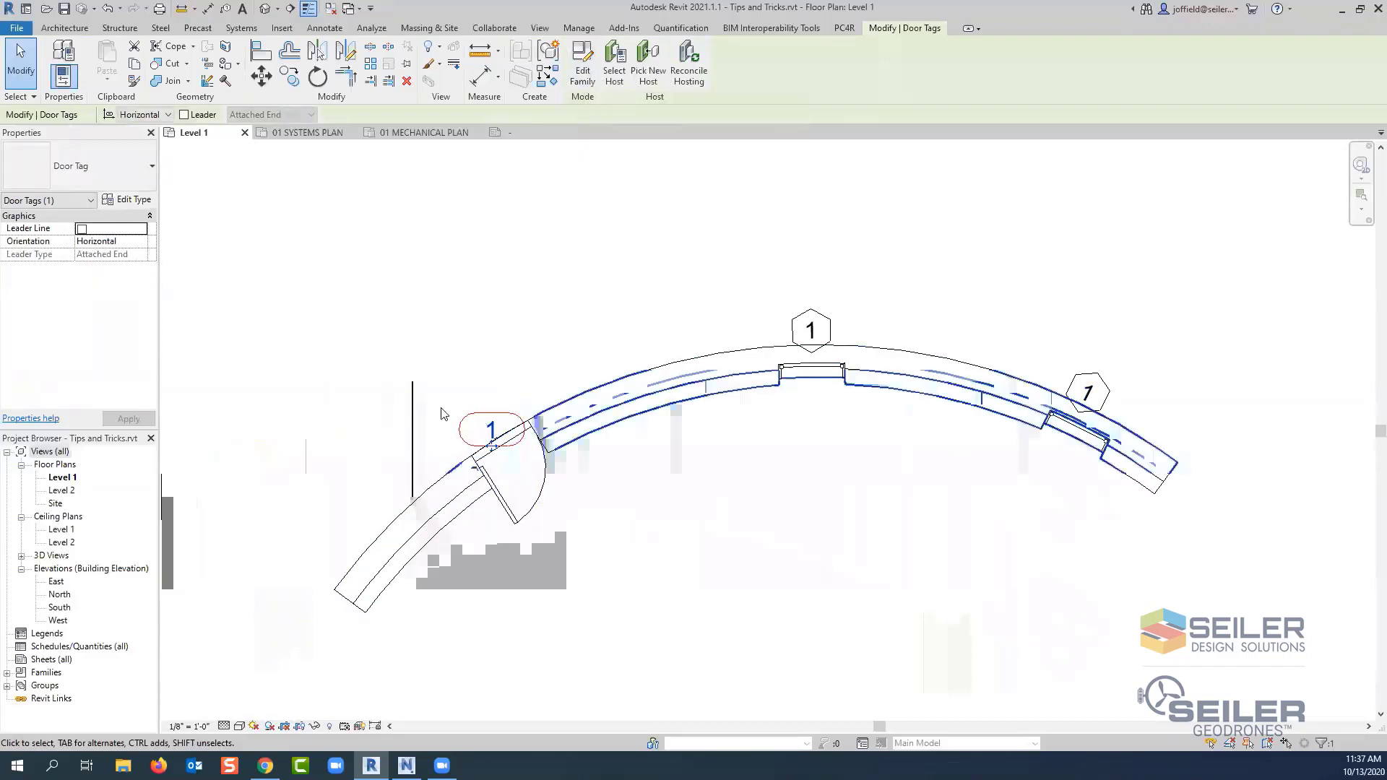
left_click(583, 91)
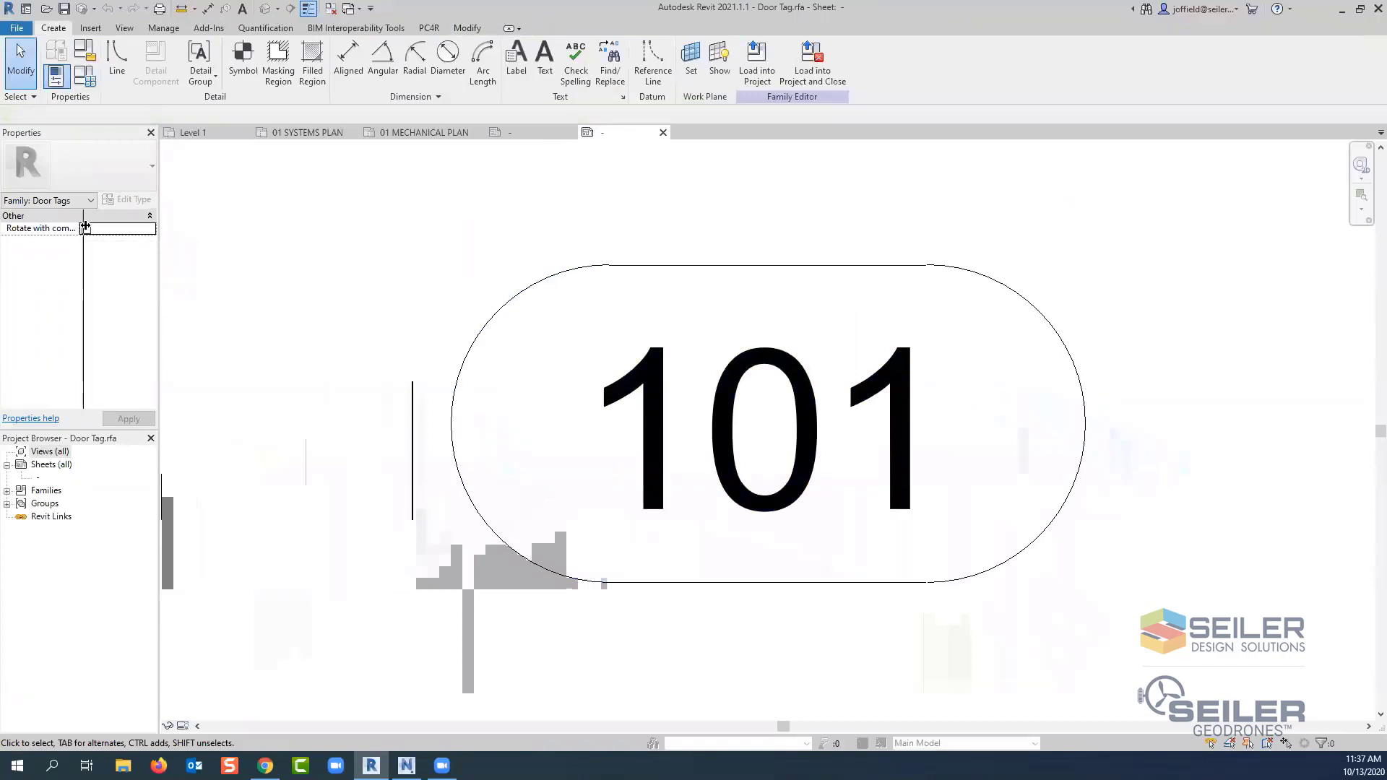
left_click_drag(79, 230, 114, 230)
left_click(121, 229)
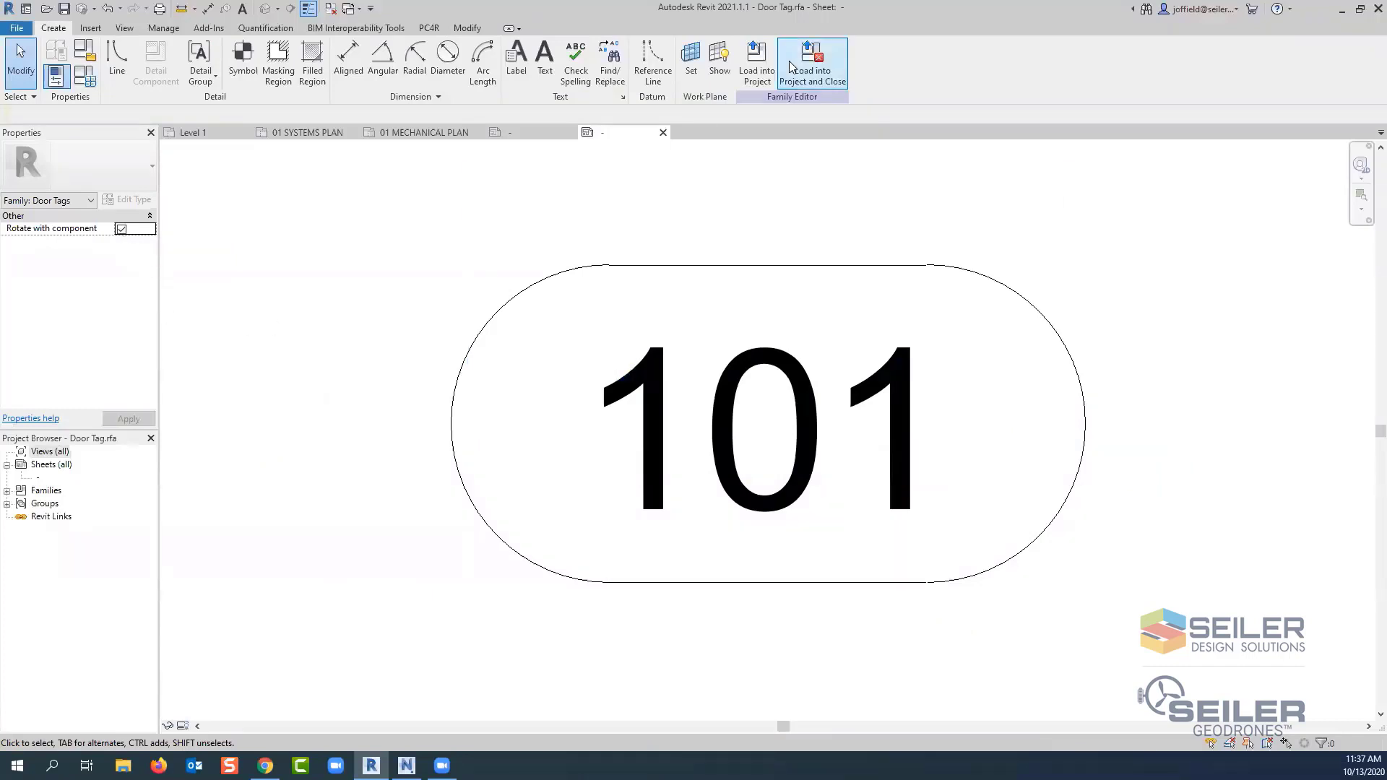
- Load the door tag family into Tips and Tricks.rvt, overwriting the existing version and its parameter values
left_click(744, 77)
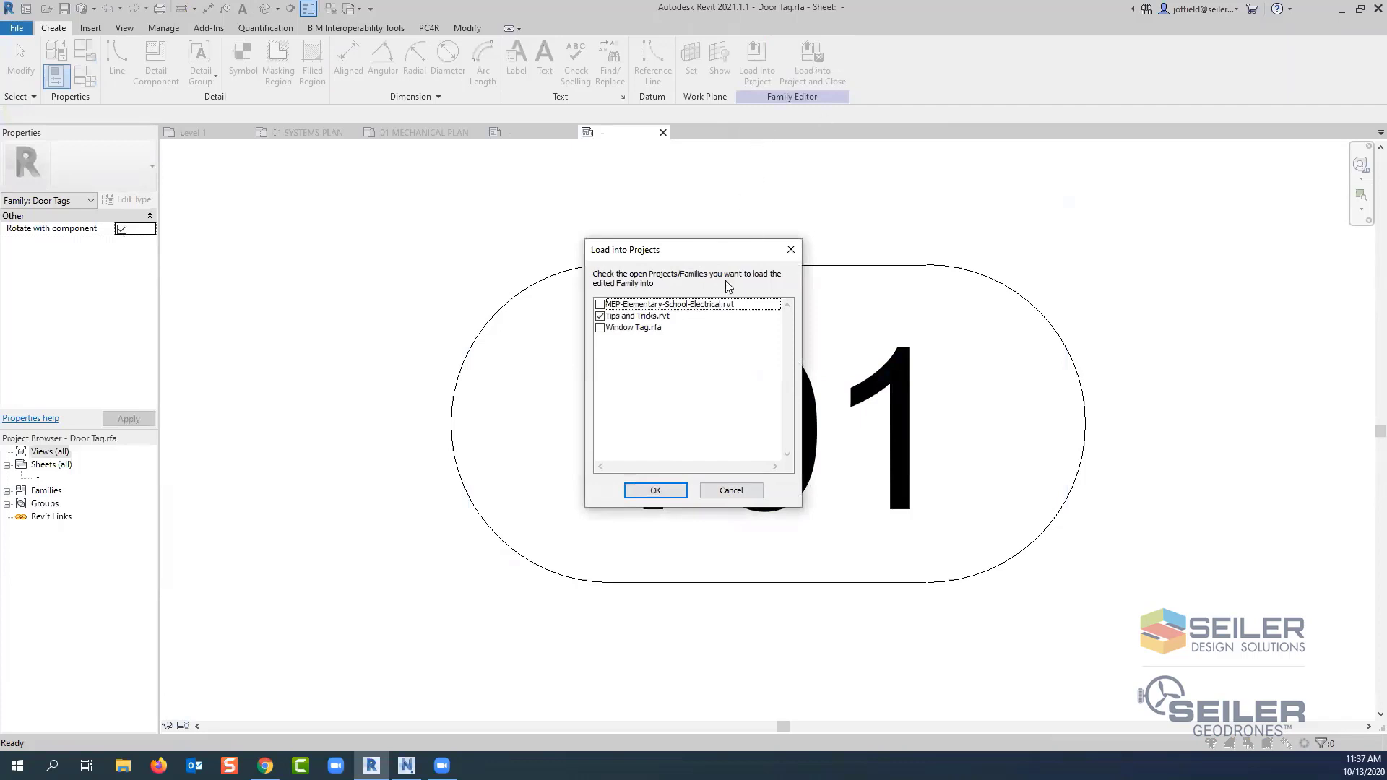
left_click(662, 489)
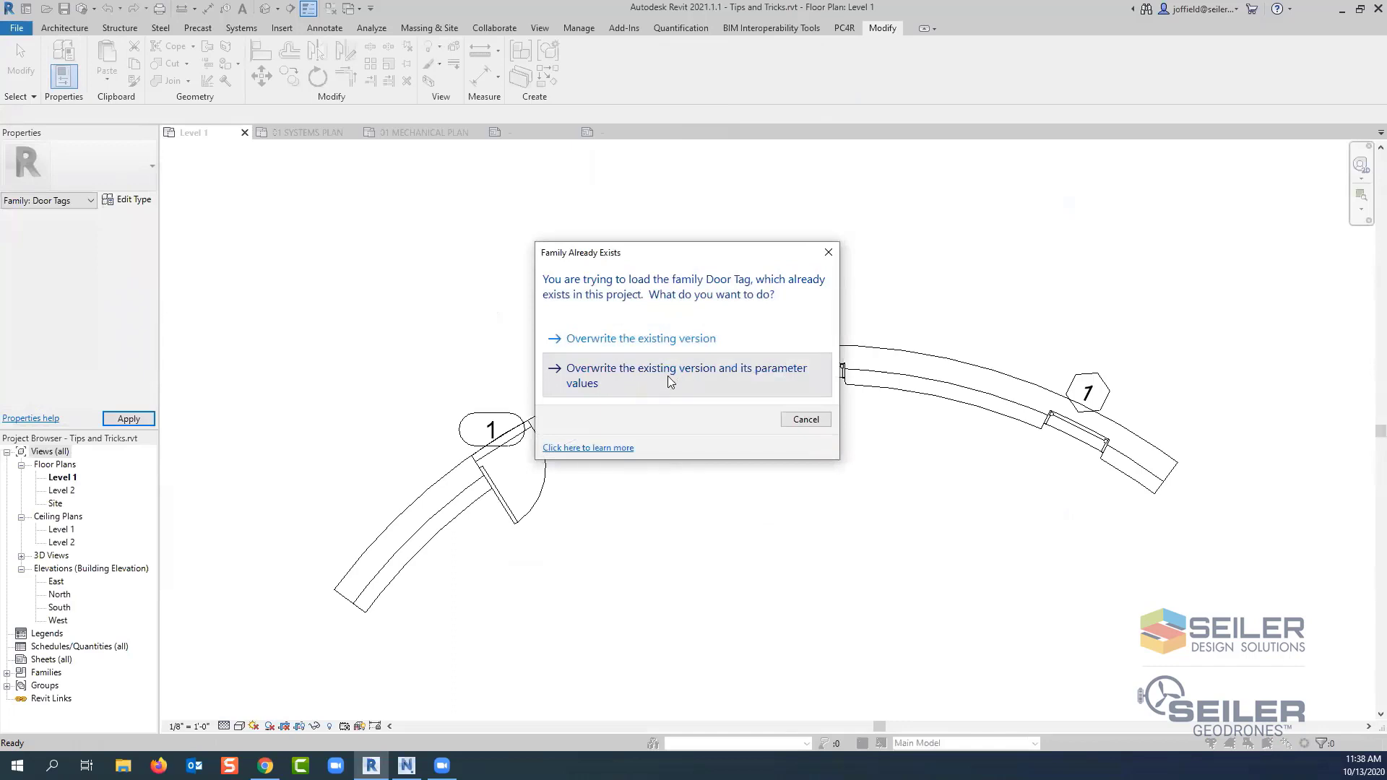
left_click(667, 376)
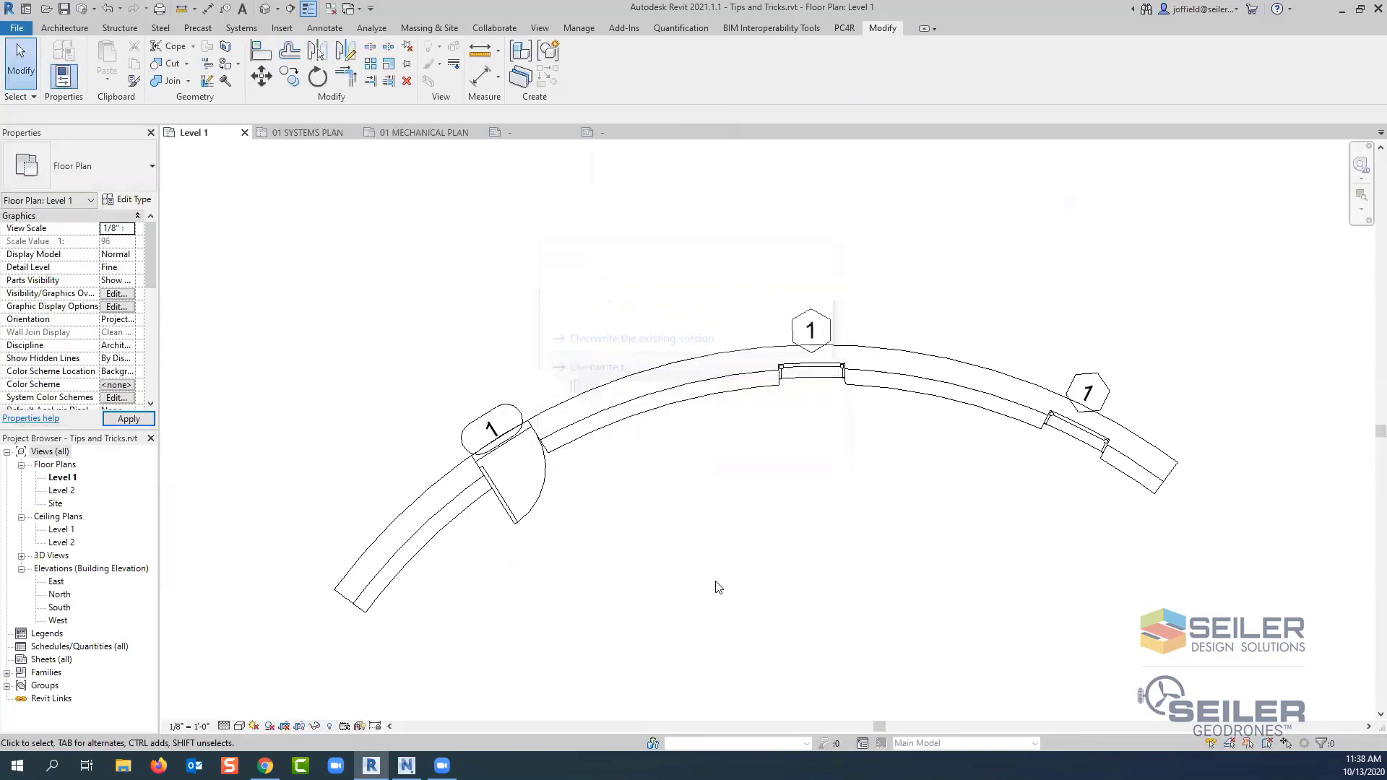
- Move the door along the curved wall, closer to its nearest wall end
scroll(476, 448, "up", 2)
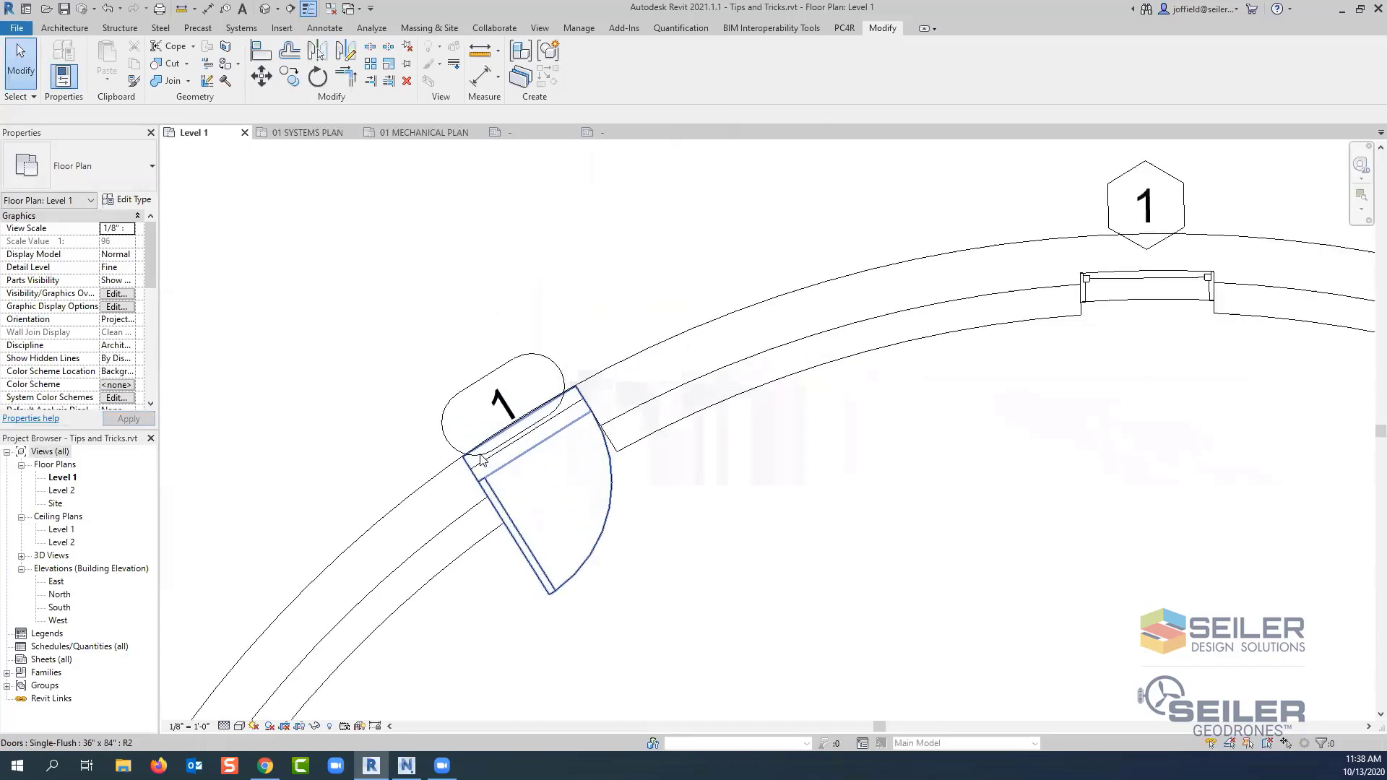
scroll(494, 544, "down", 2)
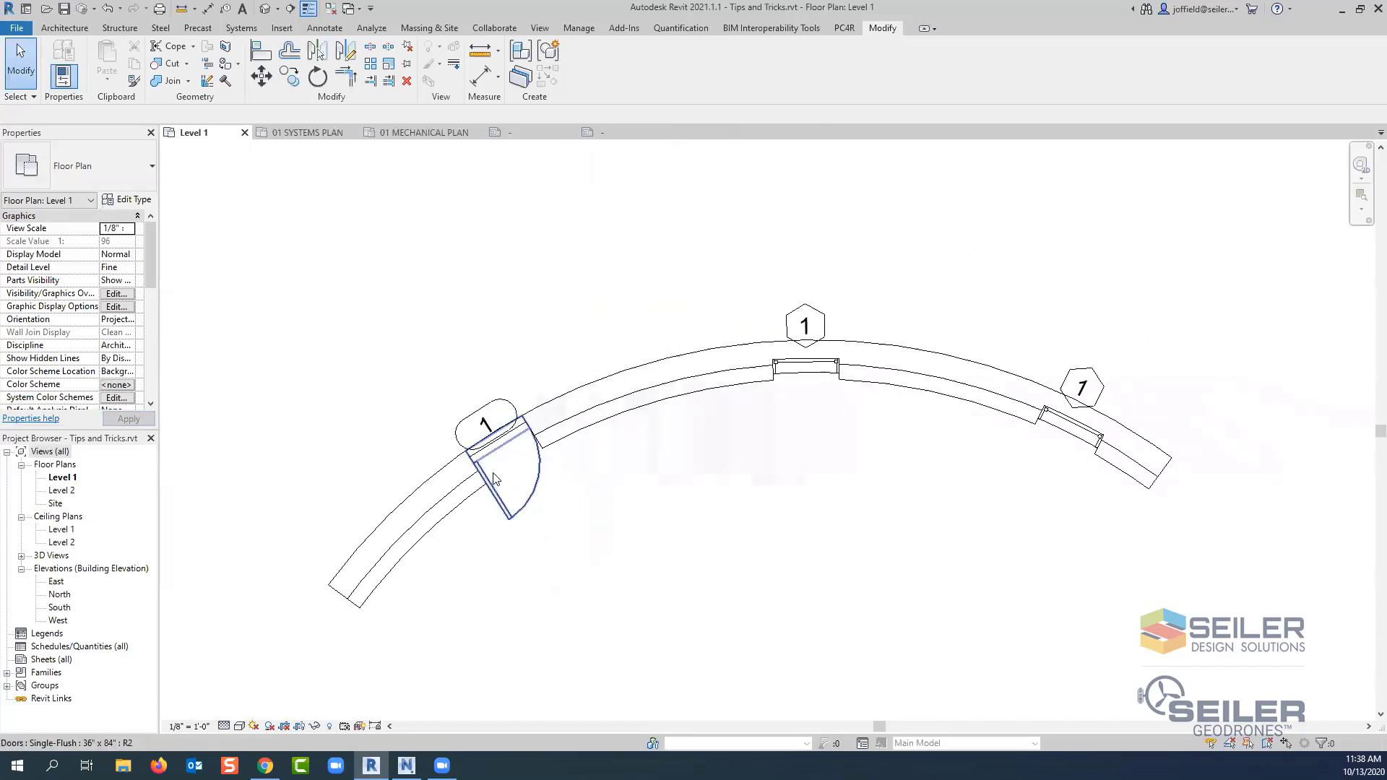
left_click_drag(493, 479, 425, 512)
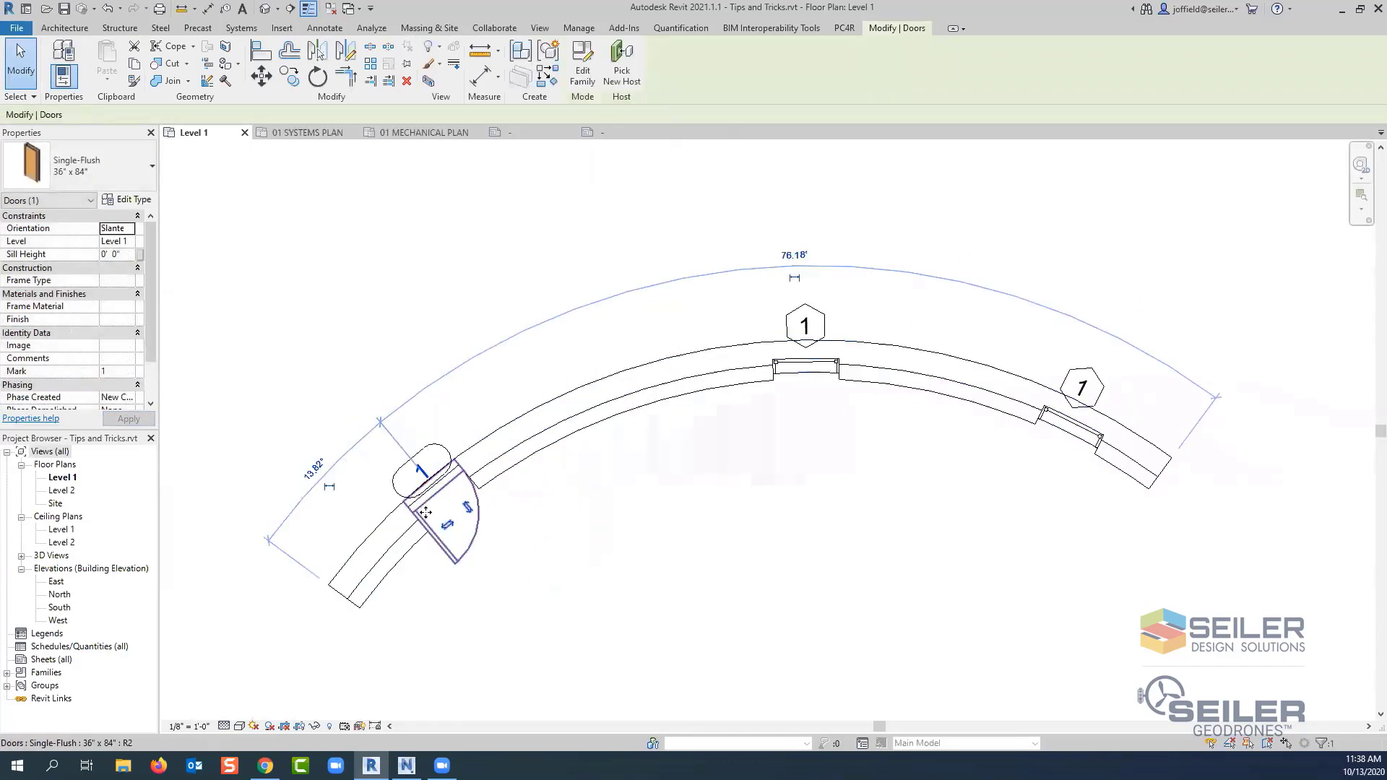
- Examine the orientation of the door and window tags on the straight-walled building in the Level 1 plan
scroll(426, 512, "down", 4)
middle_click_drag(535, 548, 746, 493)
scroll(323, 333, "up", 2)
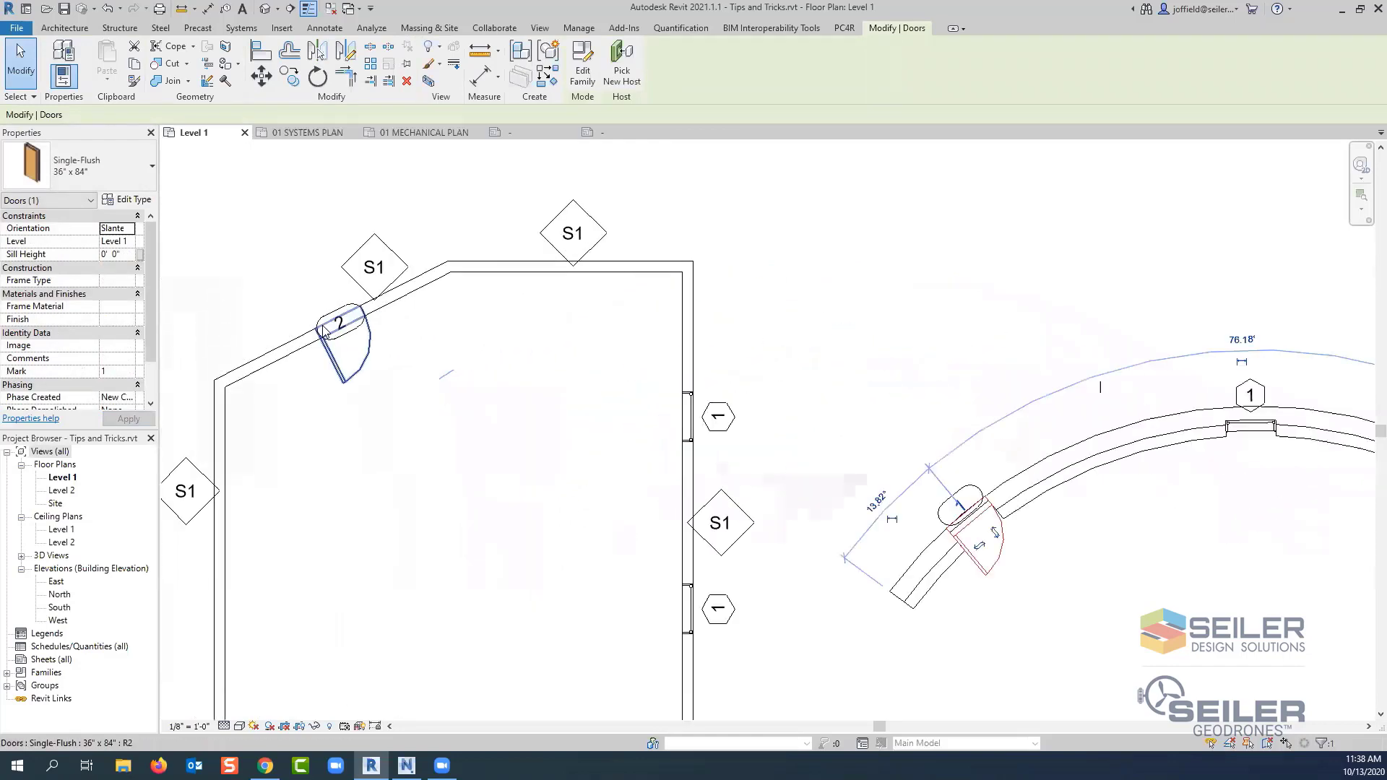
scroll(323, 333, "up", 1)
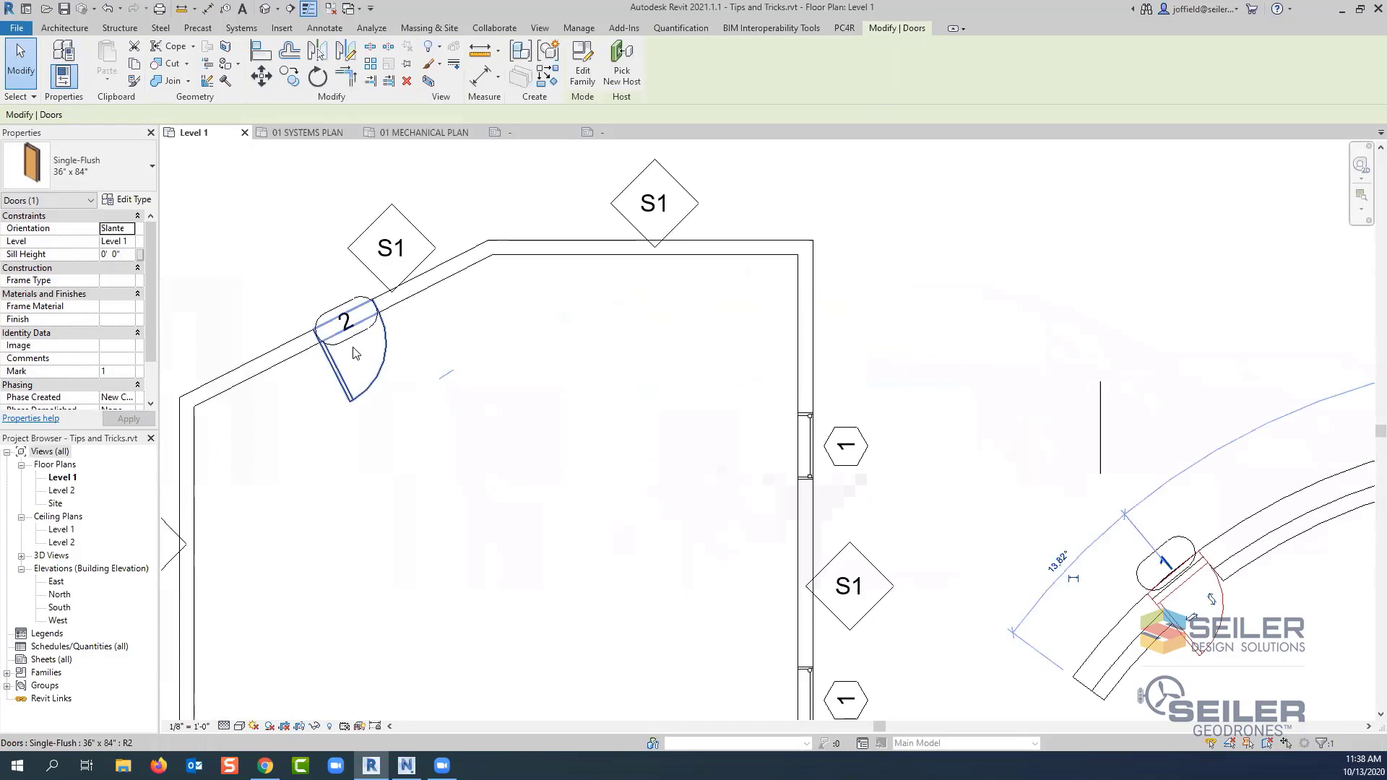
scroll(354, 352, "down", 4)
middle_click_drag(375, 408, 465, 369)
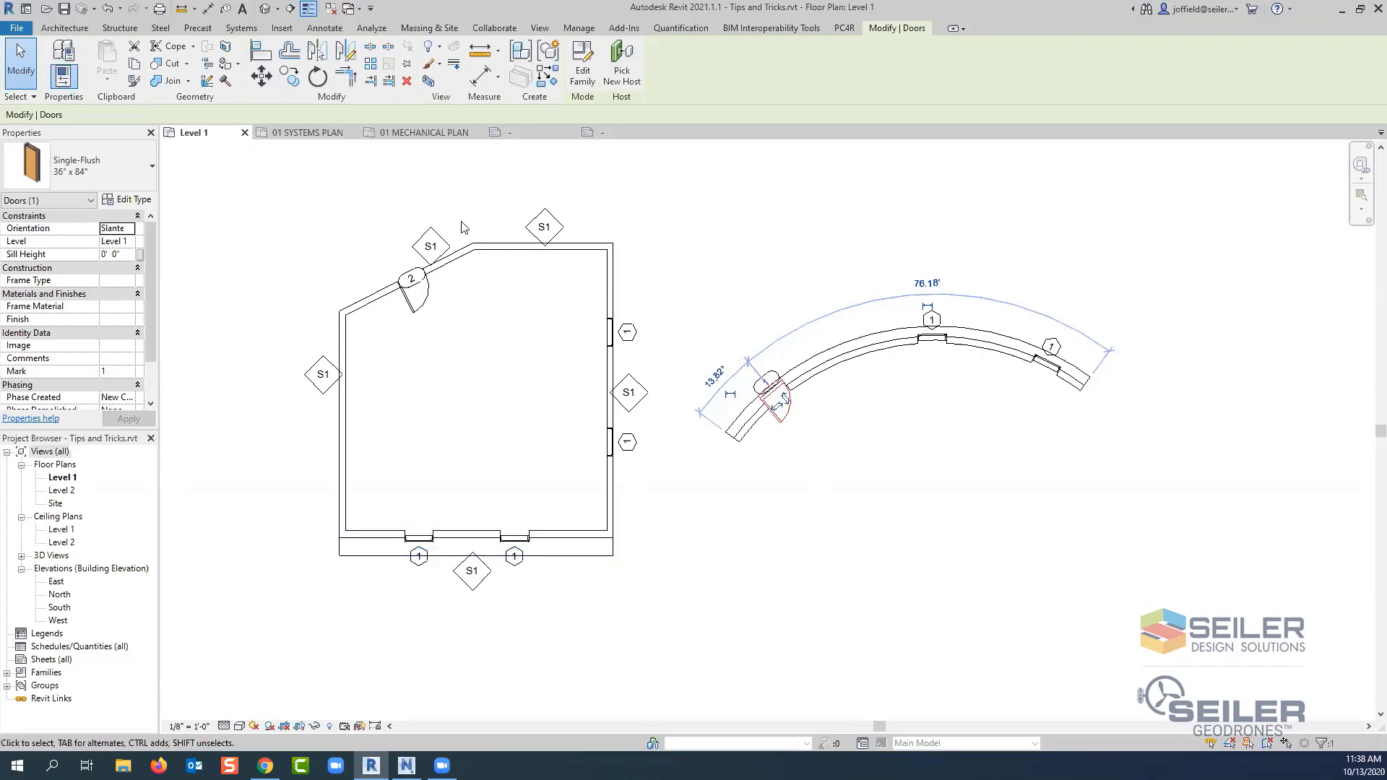
- Switch to the 01 MECHANICAL PLAN view of the MEP-Elementary-School-Electrical project and show the ductwork around the AHU-1 units
left_click(310, 132)
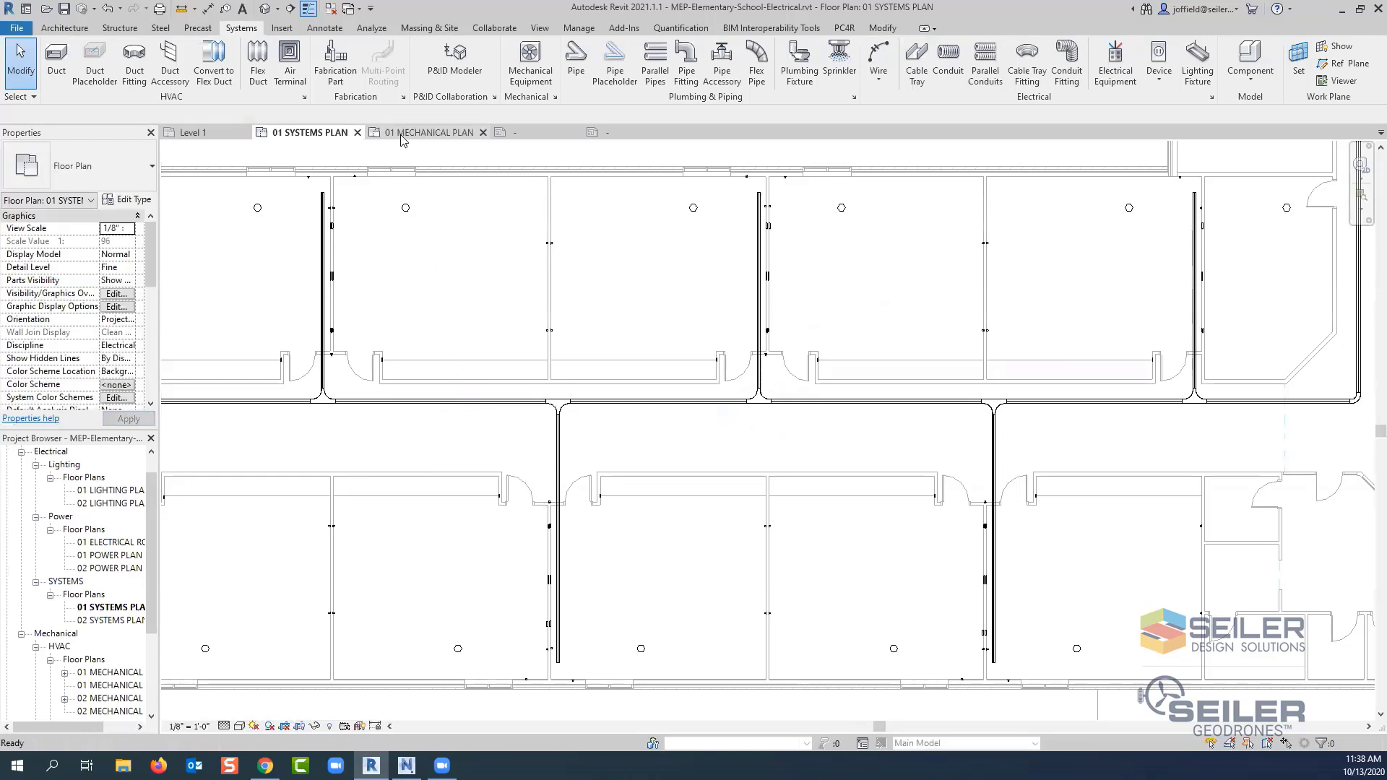
left_click(427, 132)
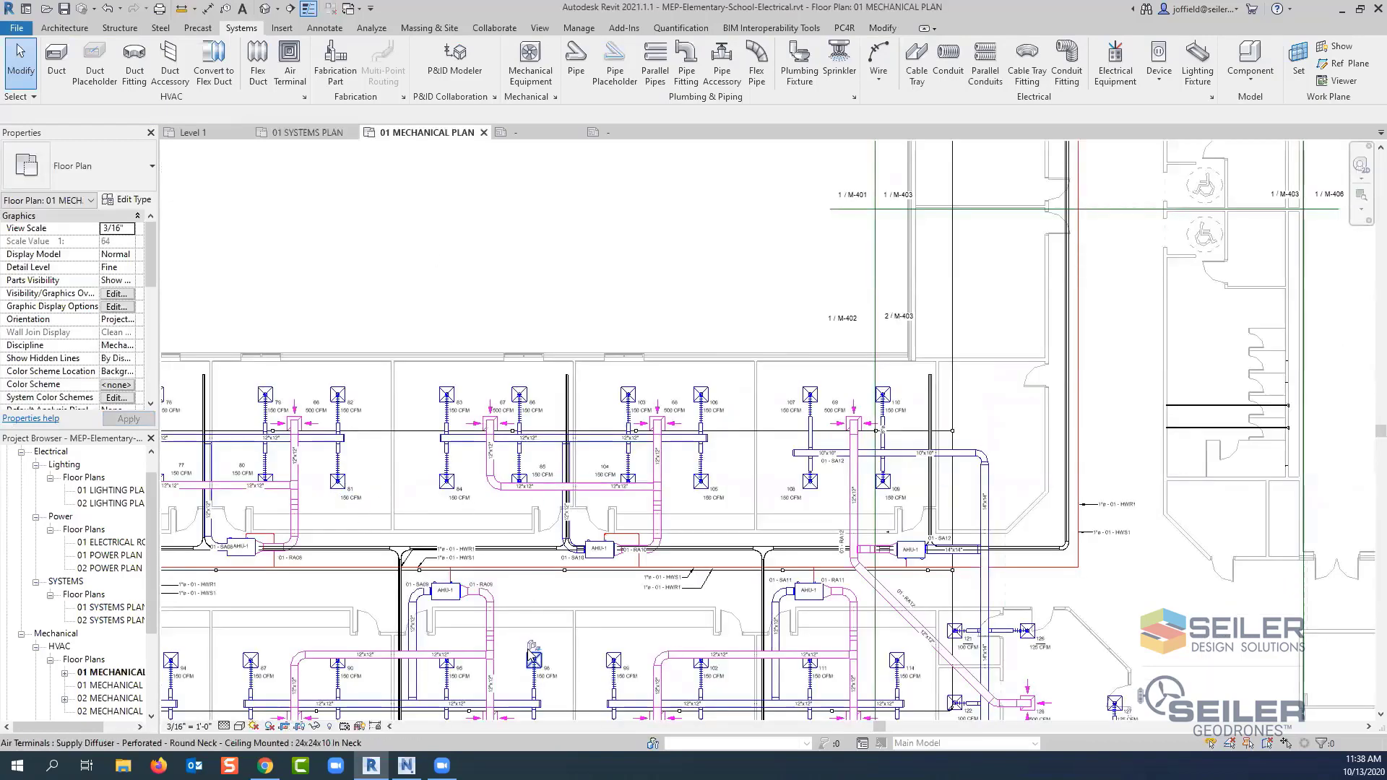
scroll(475, 669, "up", 2)
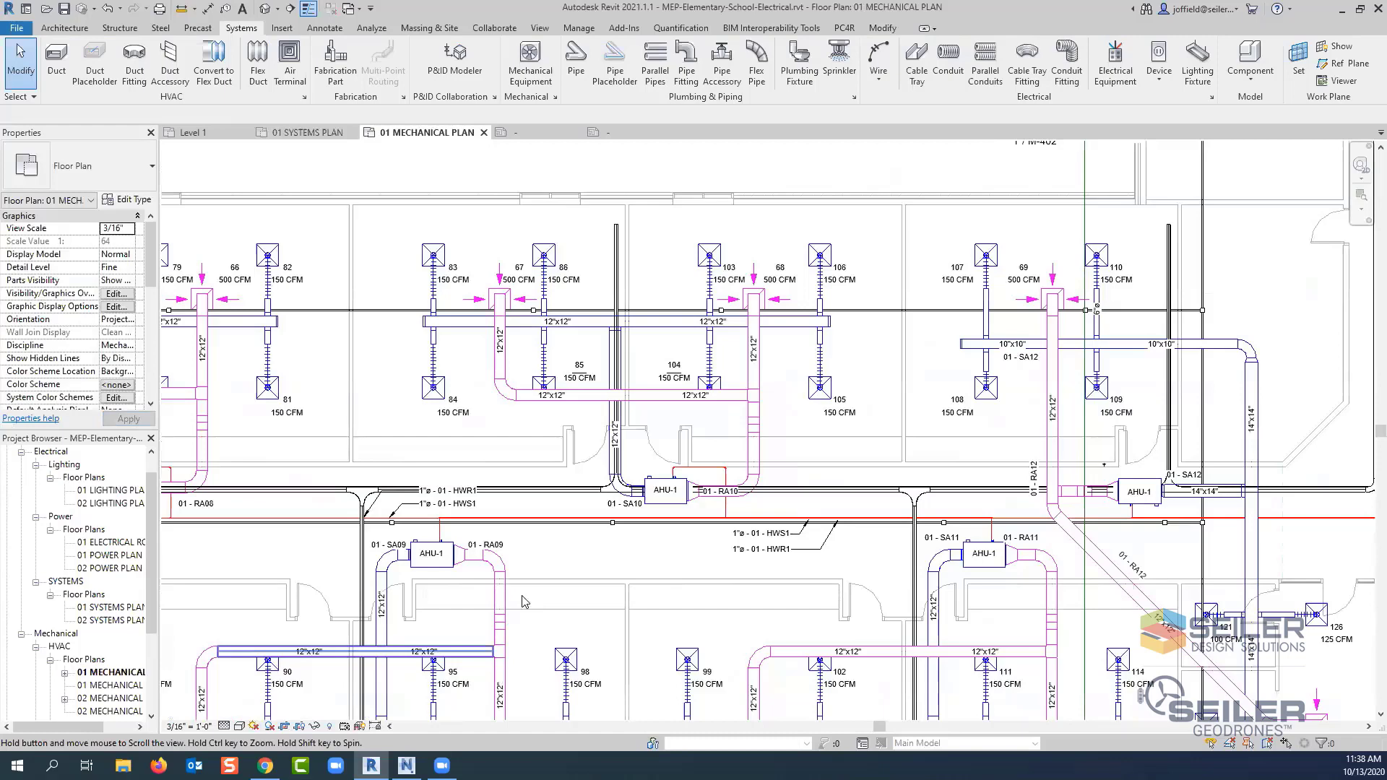
middle_click_drag(524, 602, 570, 541)
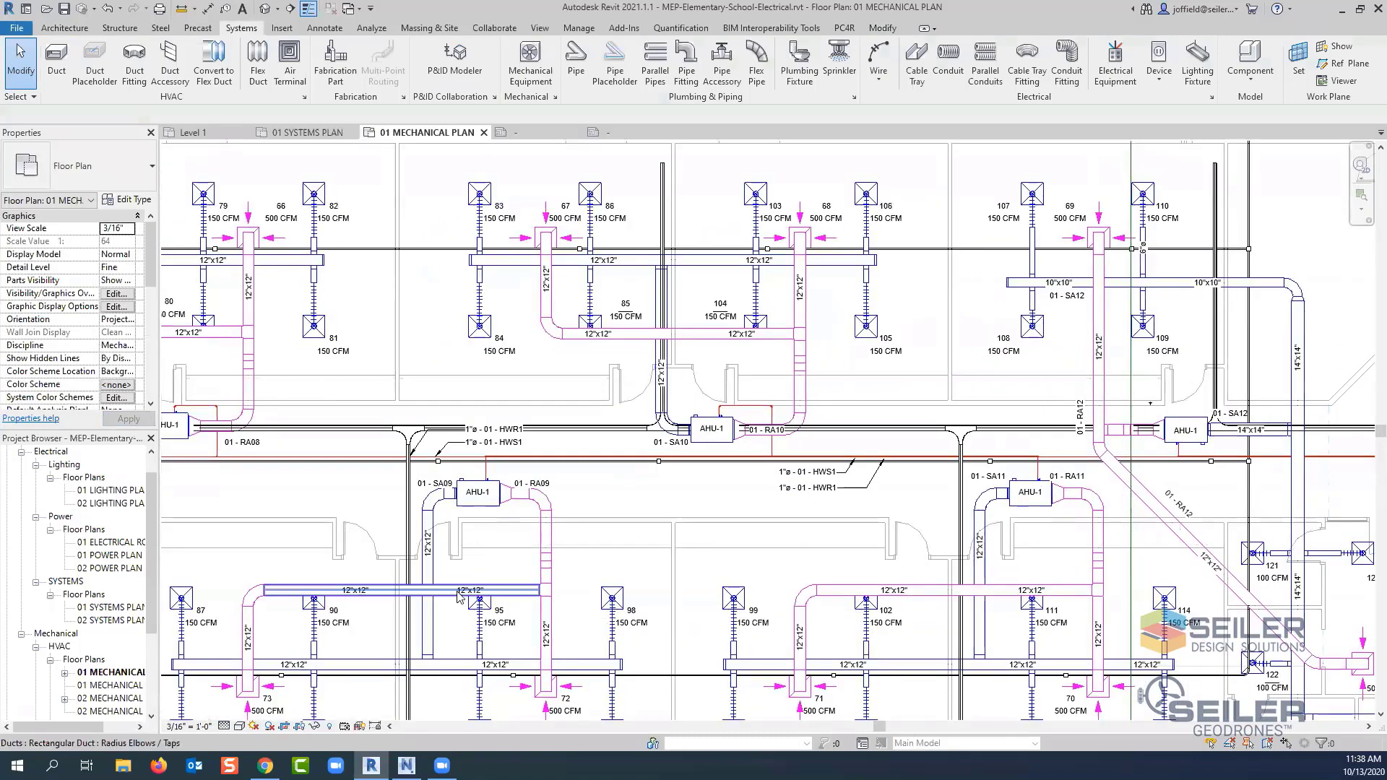
- Draw a 12"x12" duct similar to the existing return duct, about 13' long horizontally, with a second segment angled about 59° downward
left_click(355, 585)
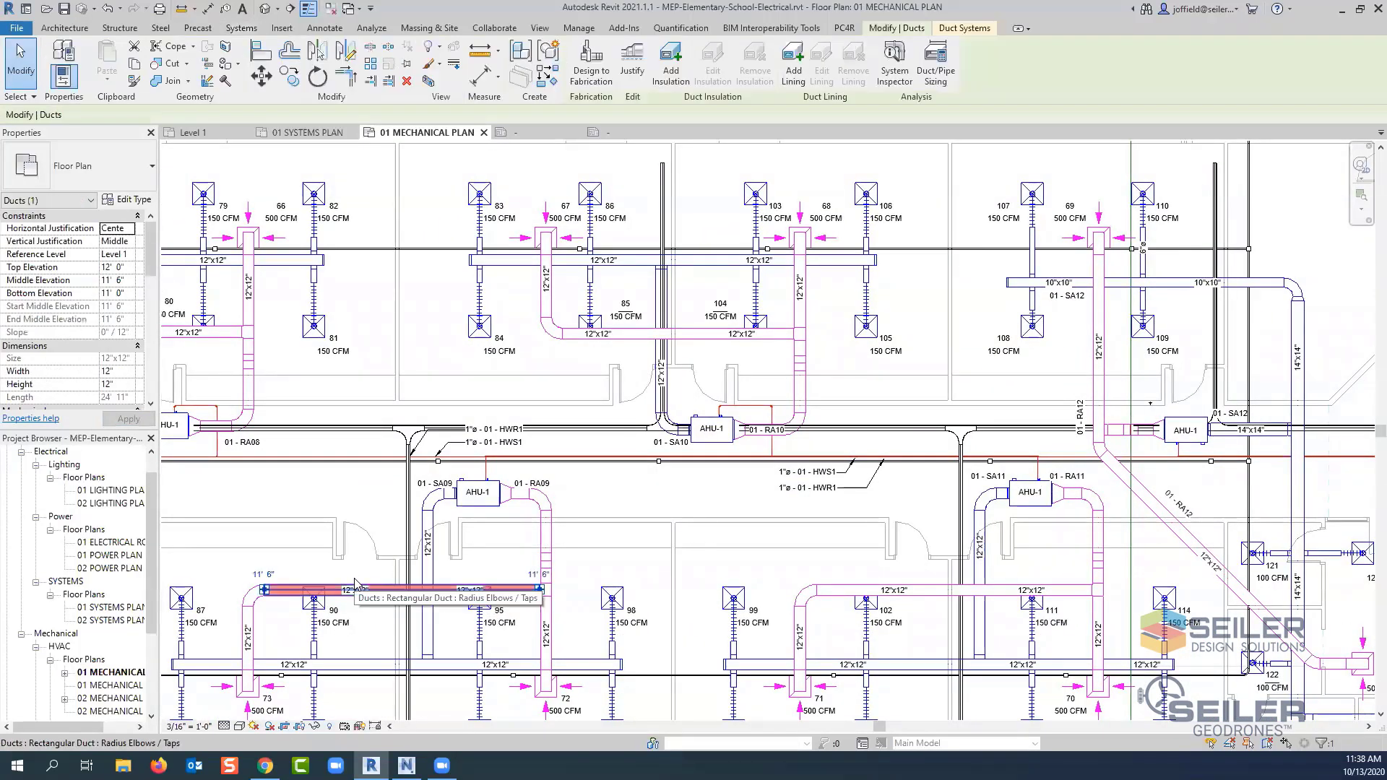
right_click(355, 585)
left_click(417, 370)
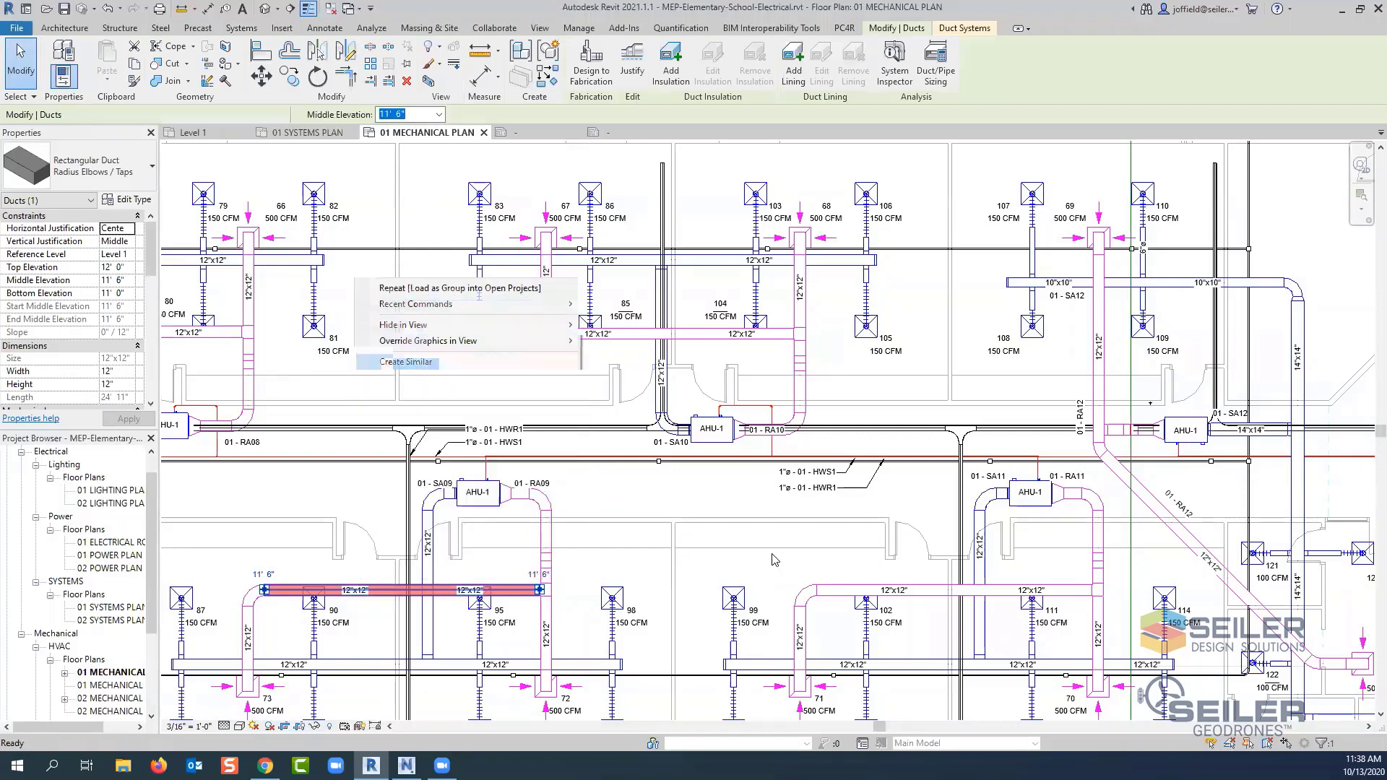
left_click(593, 503)
left_click(747, 504)
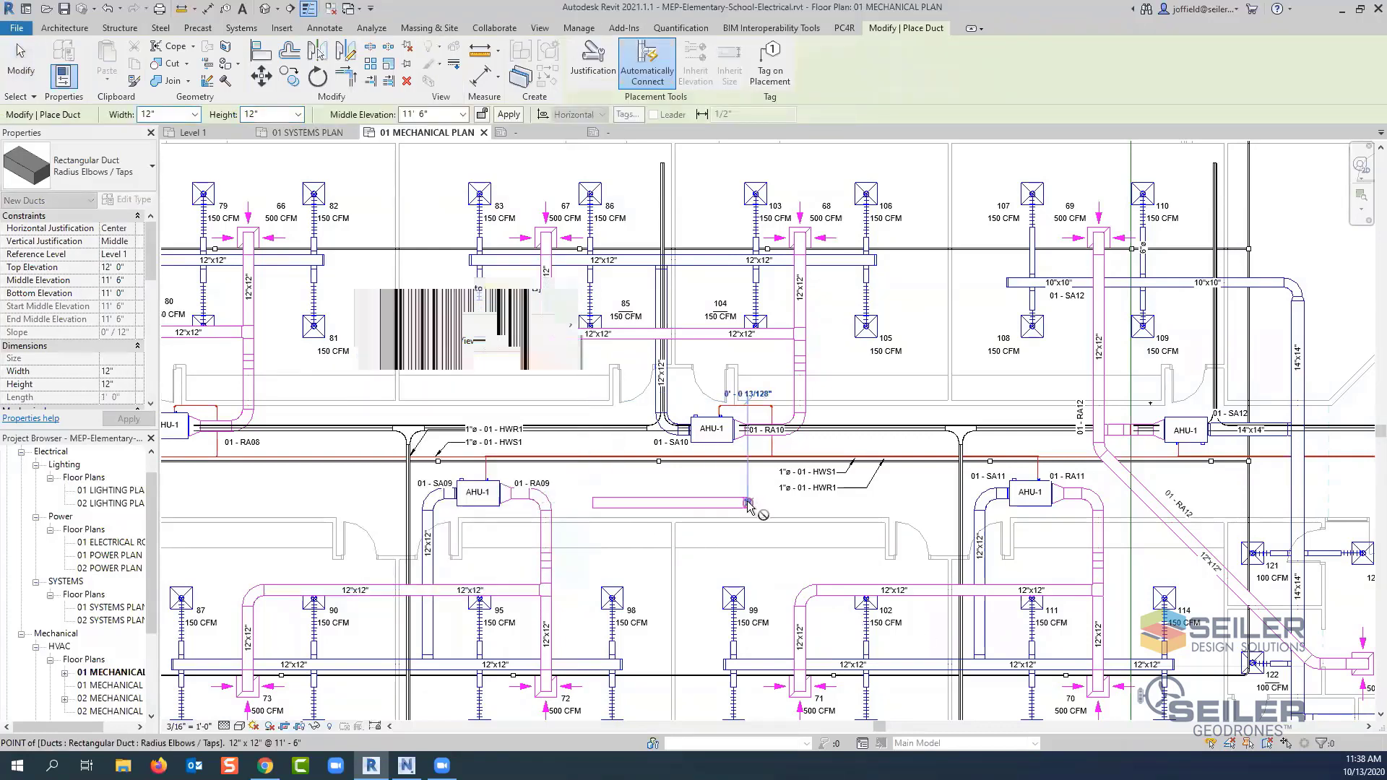
scroll(798, 553, "up", 4)
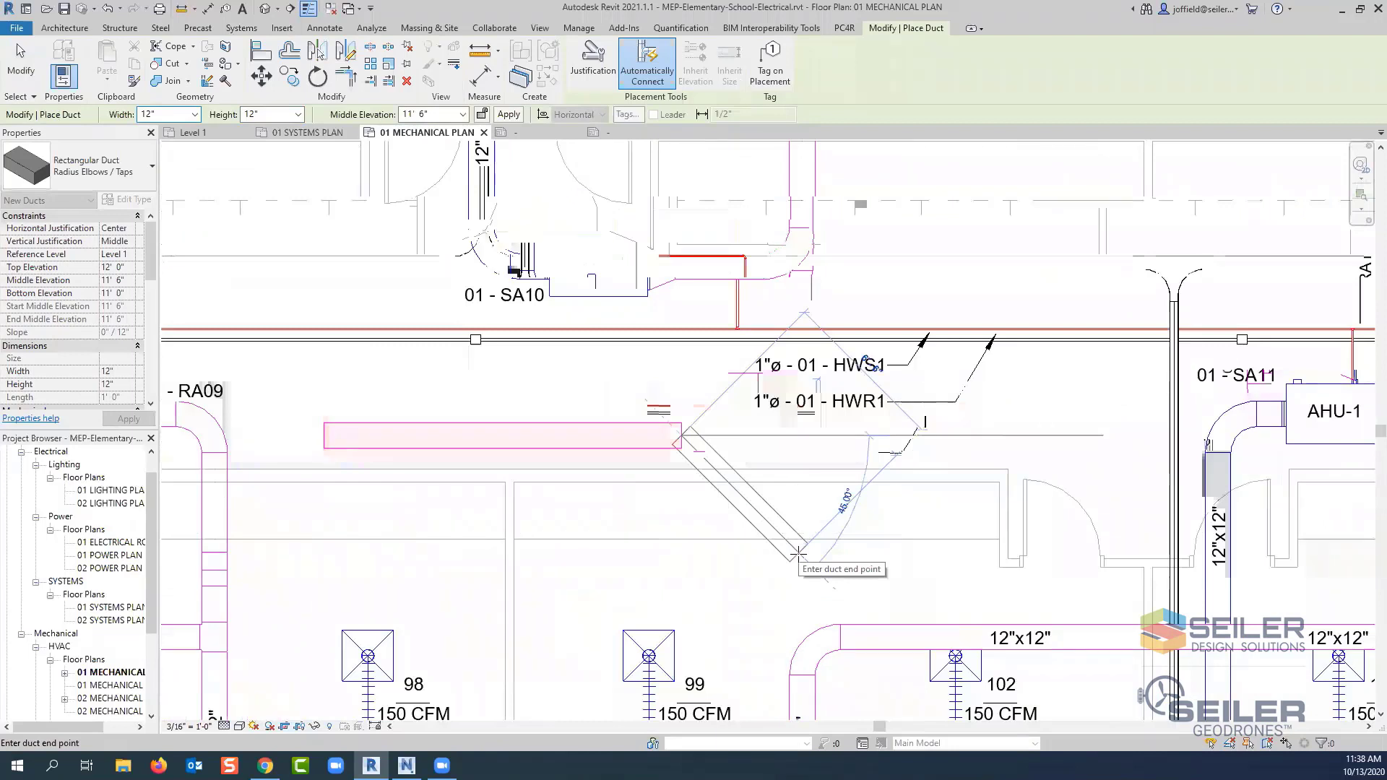
left_click(766, 576)
key("Escape")
key("Escape")
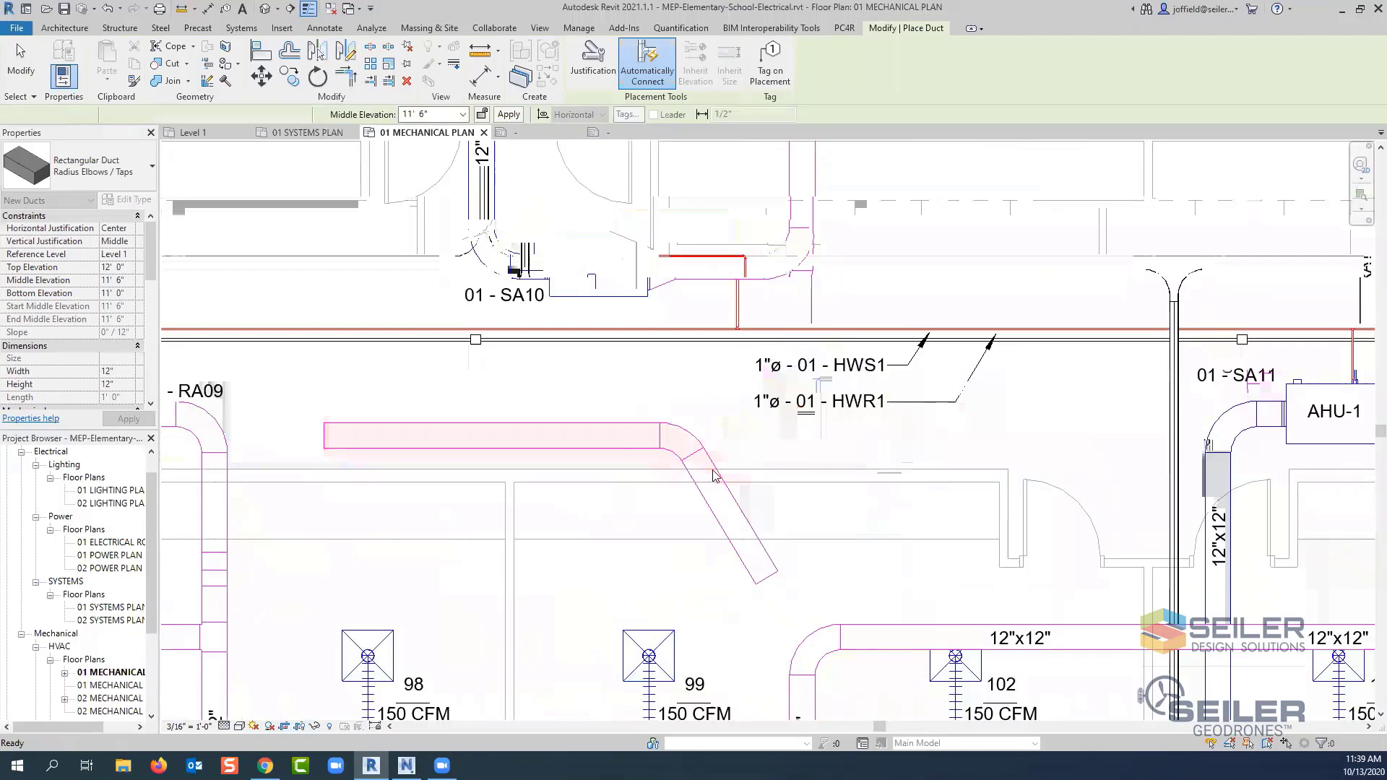
- Select the new duct's elbow and examine its angle in the properties
left_click(699, 454)
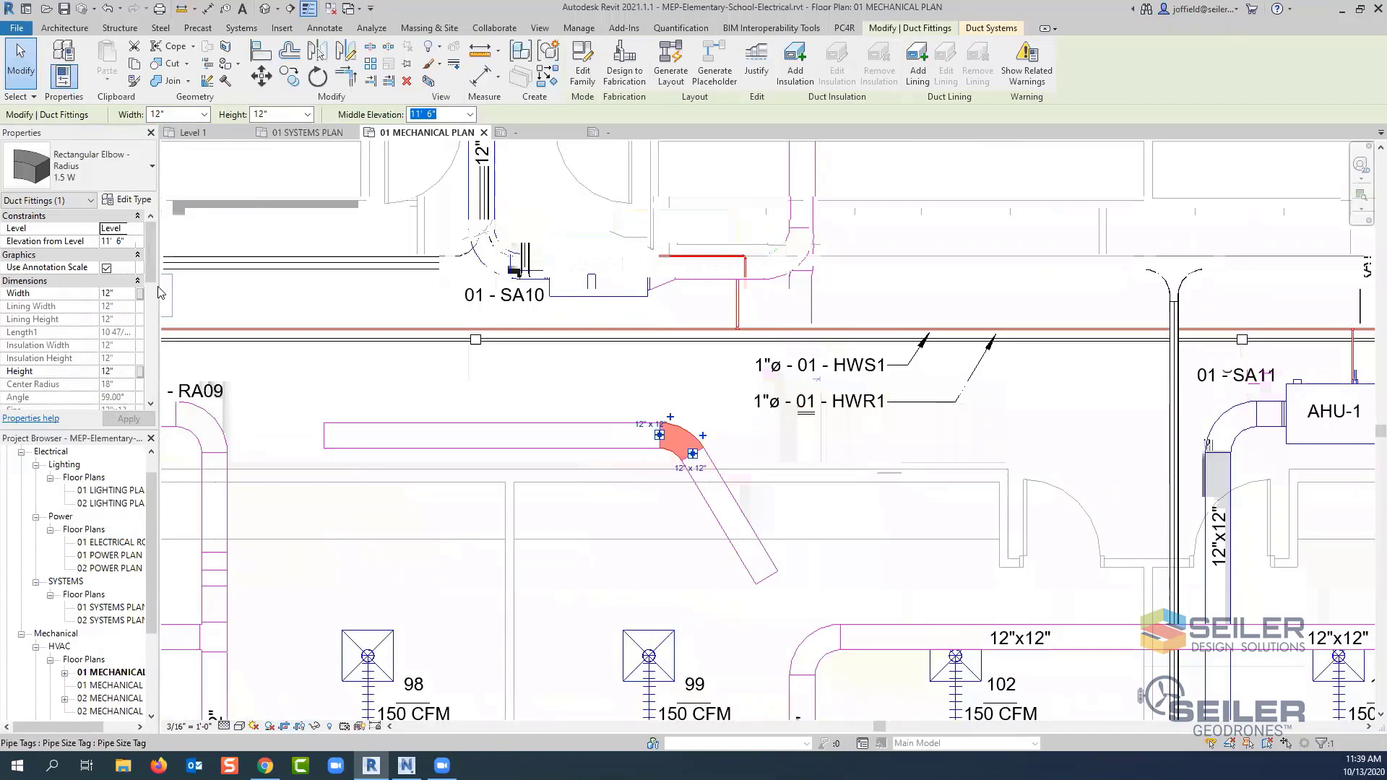
left_click_drag(158, 287, 217, 289)
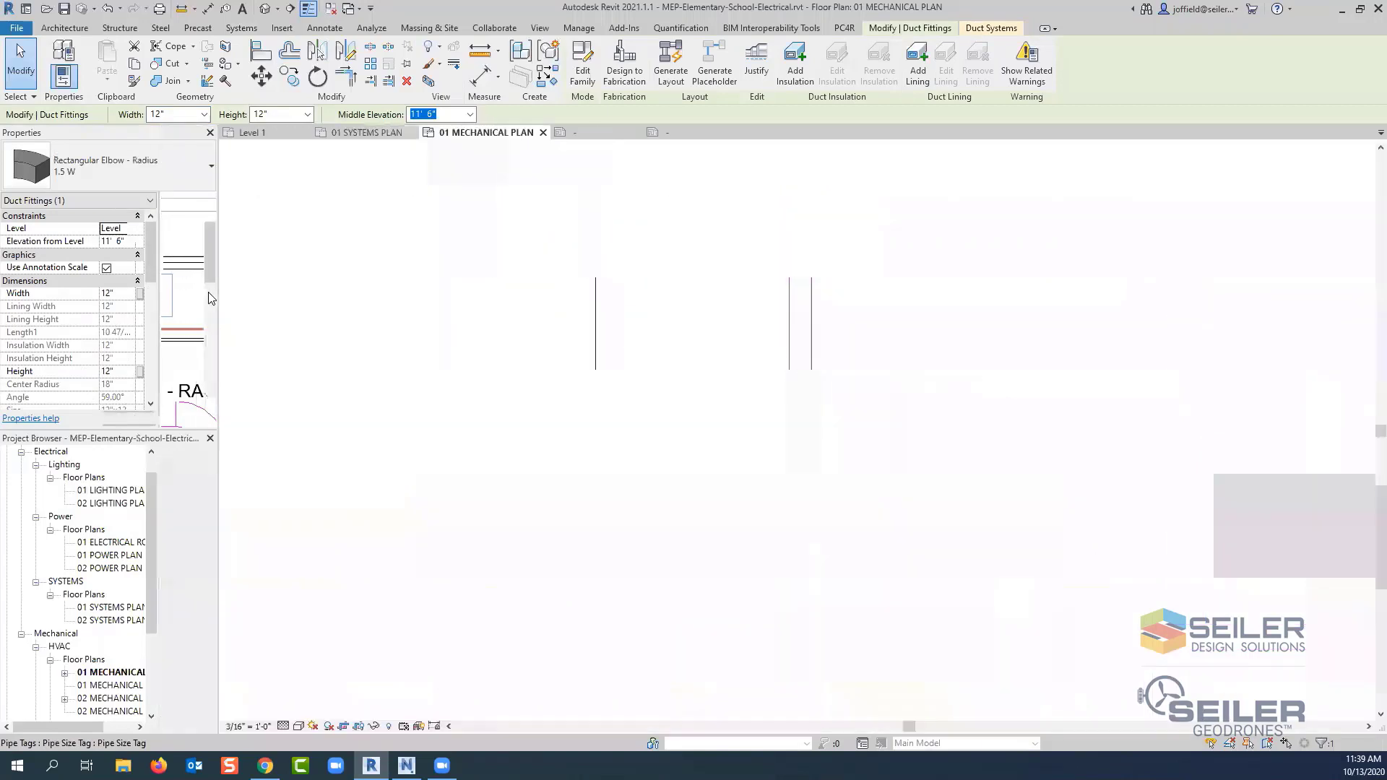
scroll(163, 350, "down", 3)
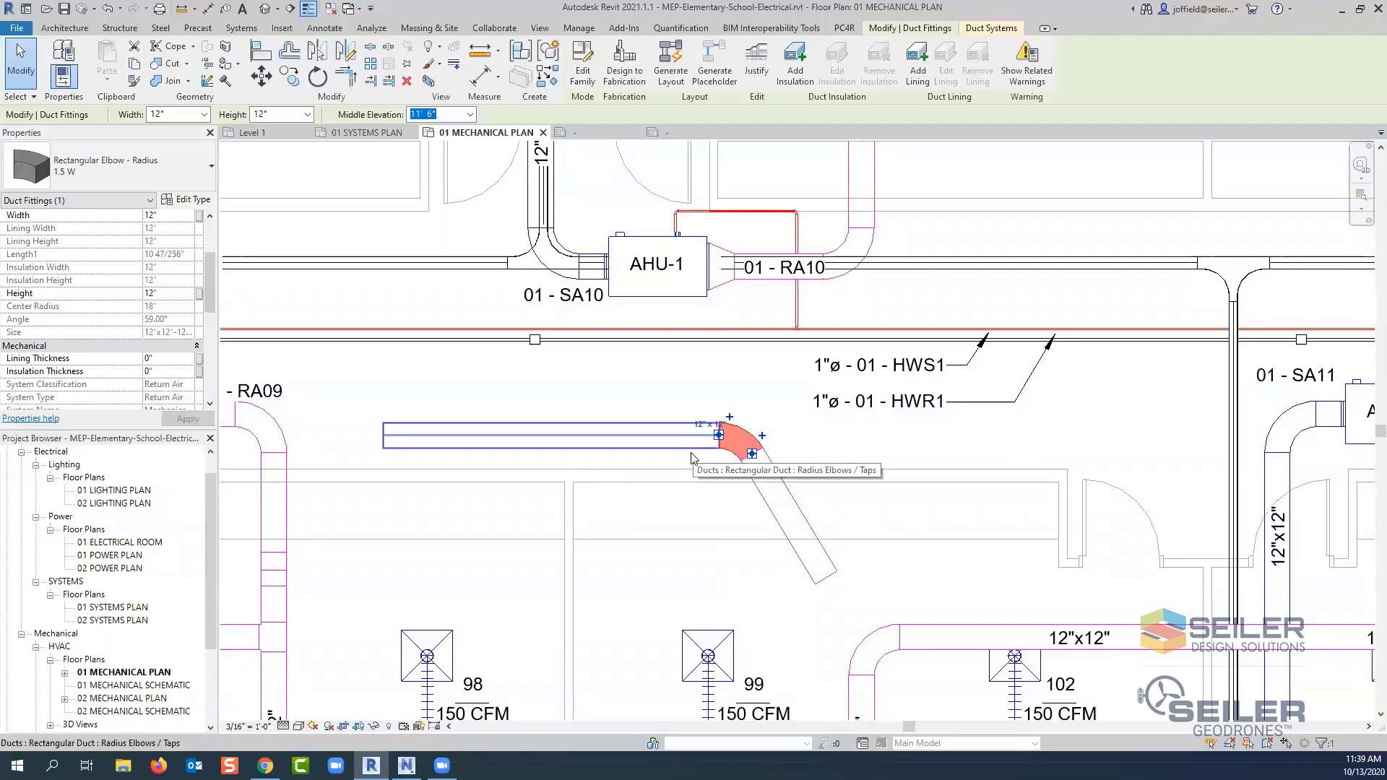
- Open the Mechanical Settings and compare the fitting angle options for ducts and pipes
left_click(240, 28)
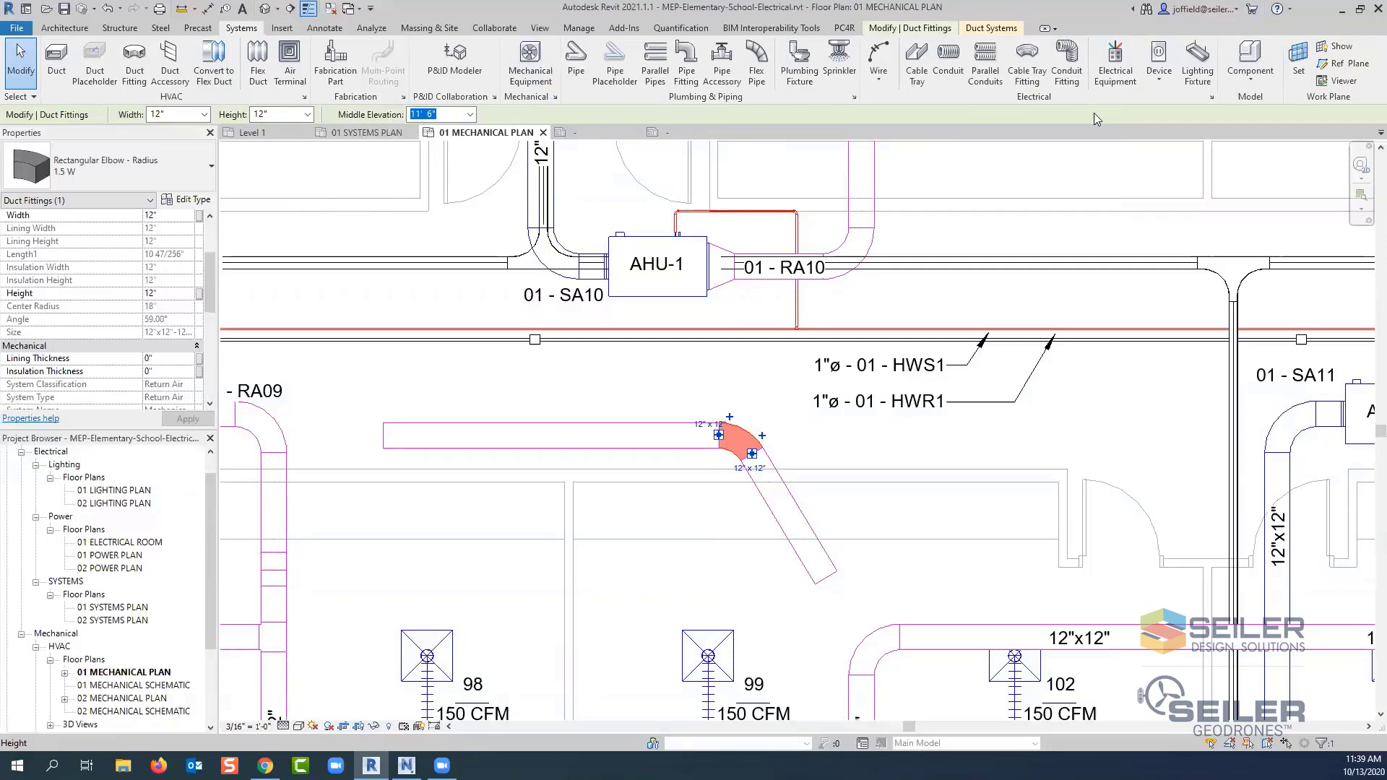
left_click(855, 97)
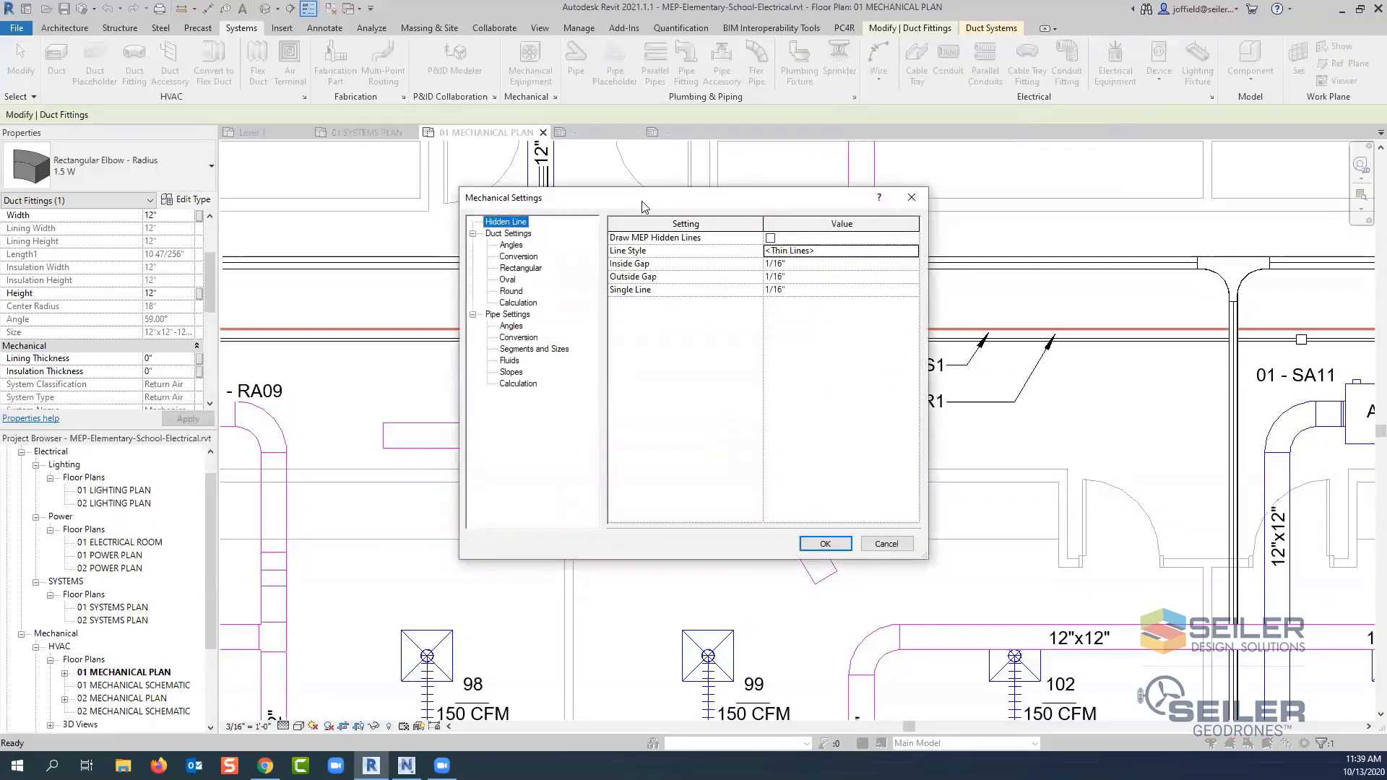
left_click_drag(642, 204, 262, 189)
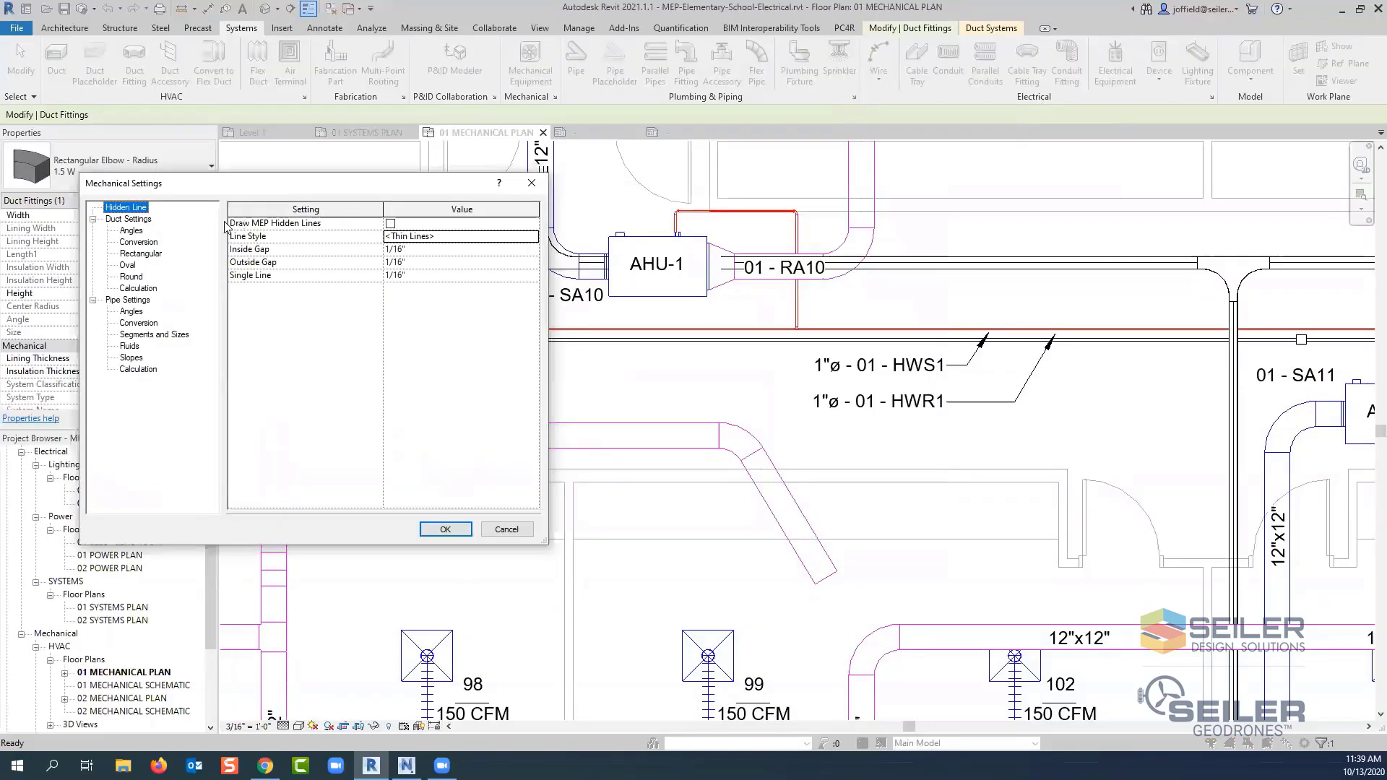
left_click(131, 230)
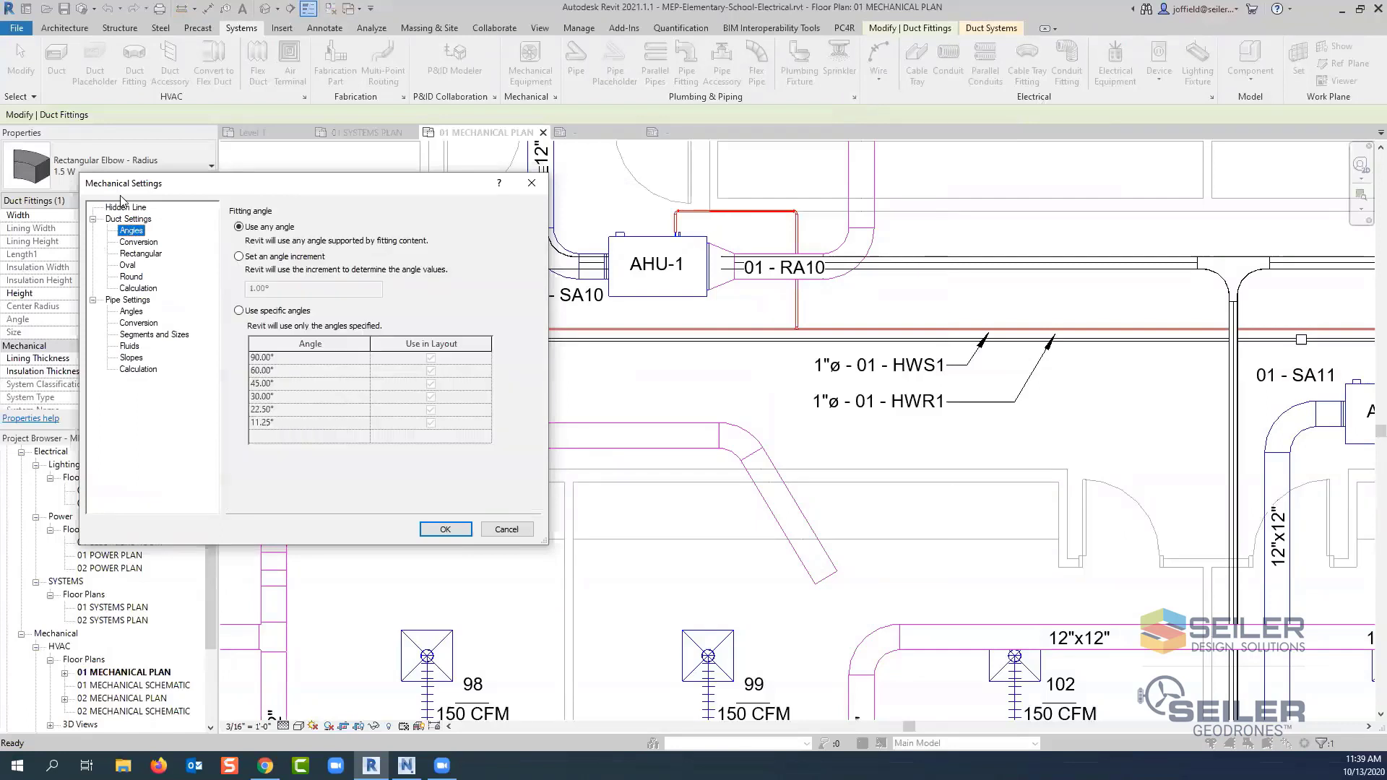
left_click(128, 314)
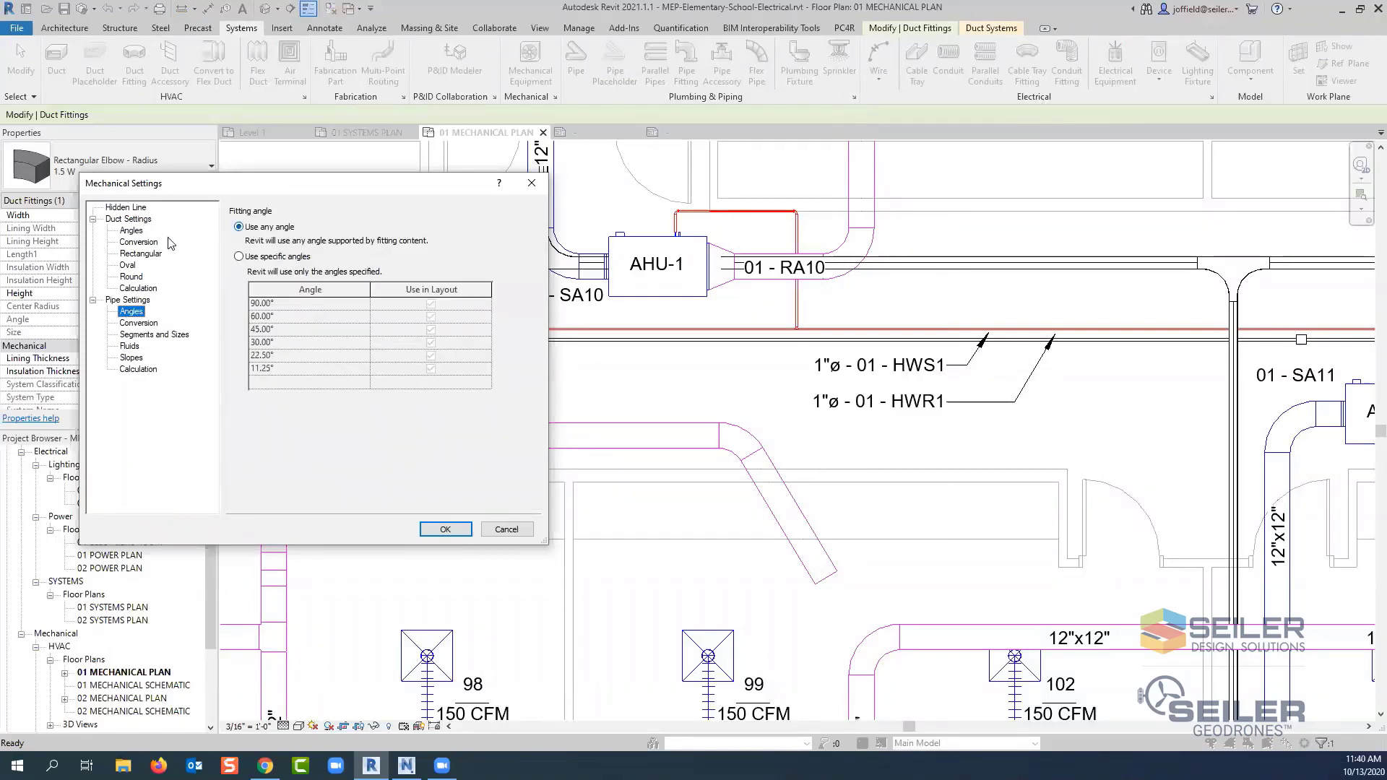
left_click(130, 232)
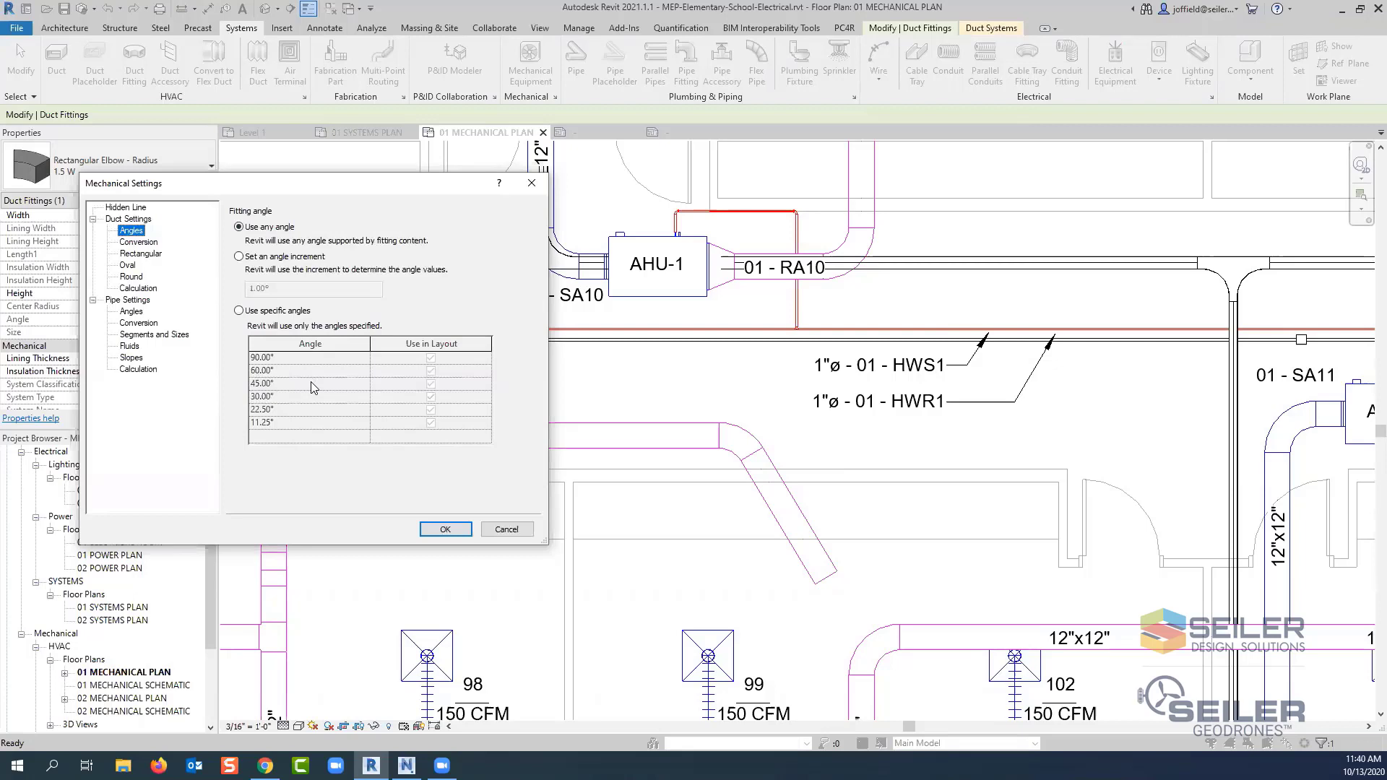
- Restrict duct fittings to specific angles, excluding 60°, 30°, 22.50° and 11.25° from layout, and apply the Mechanical Settings
left_click(273, 258)
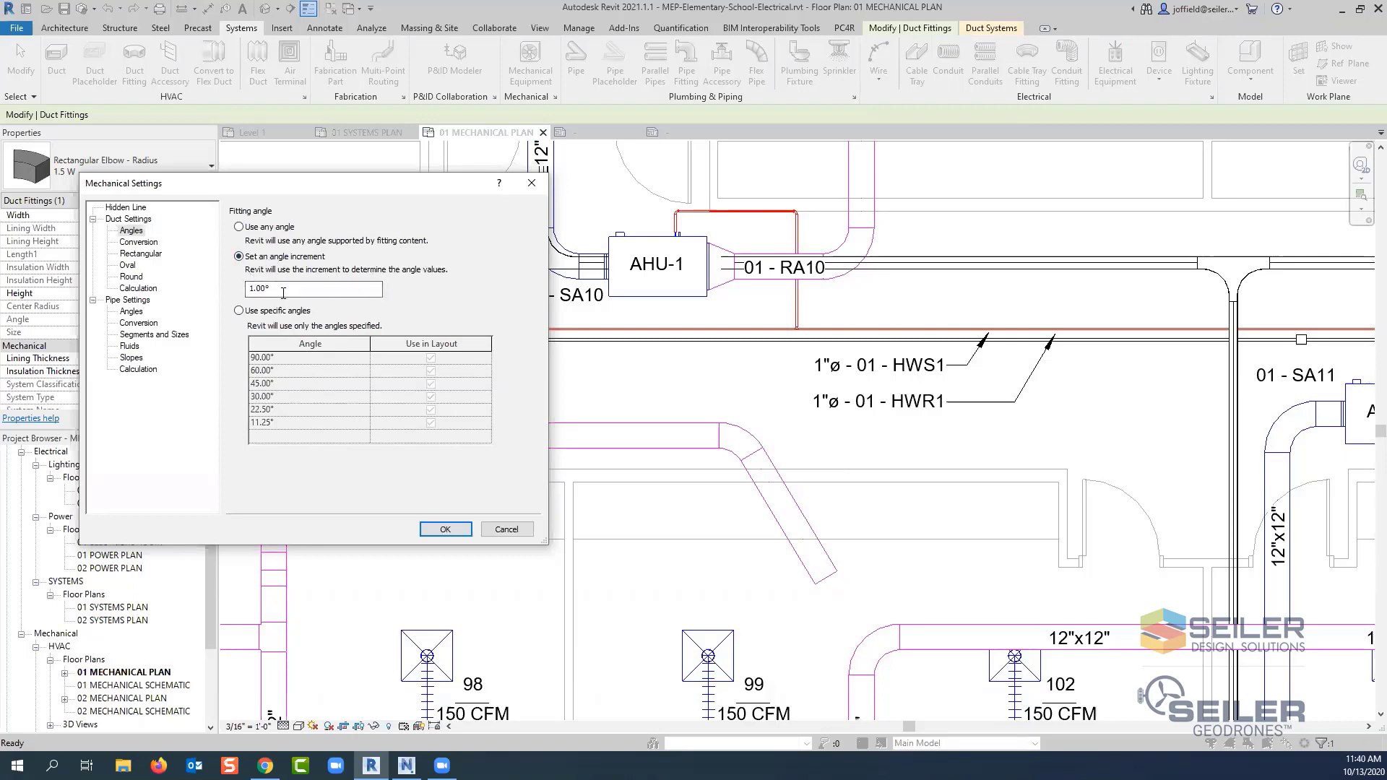
left_click(253, 319)
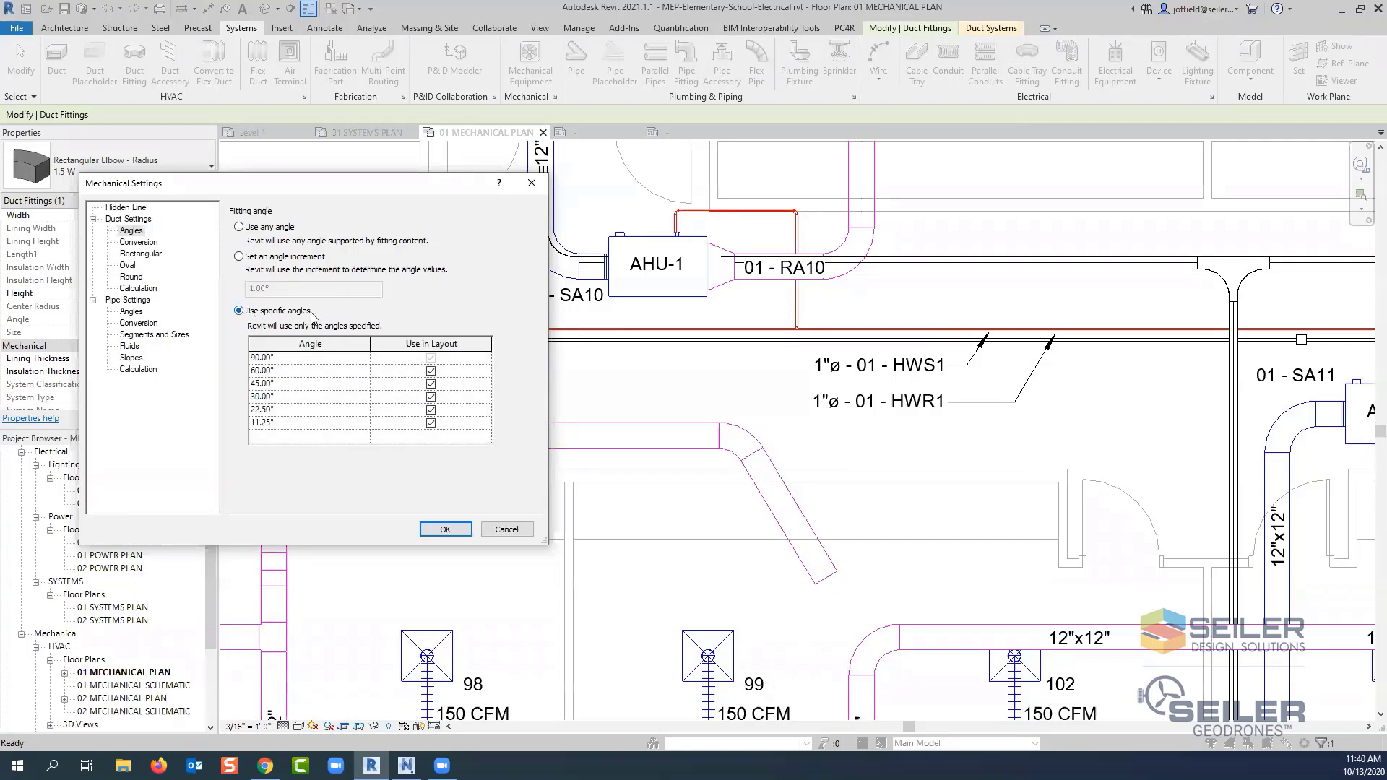
left_click(431, 423)
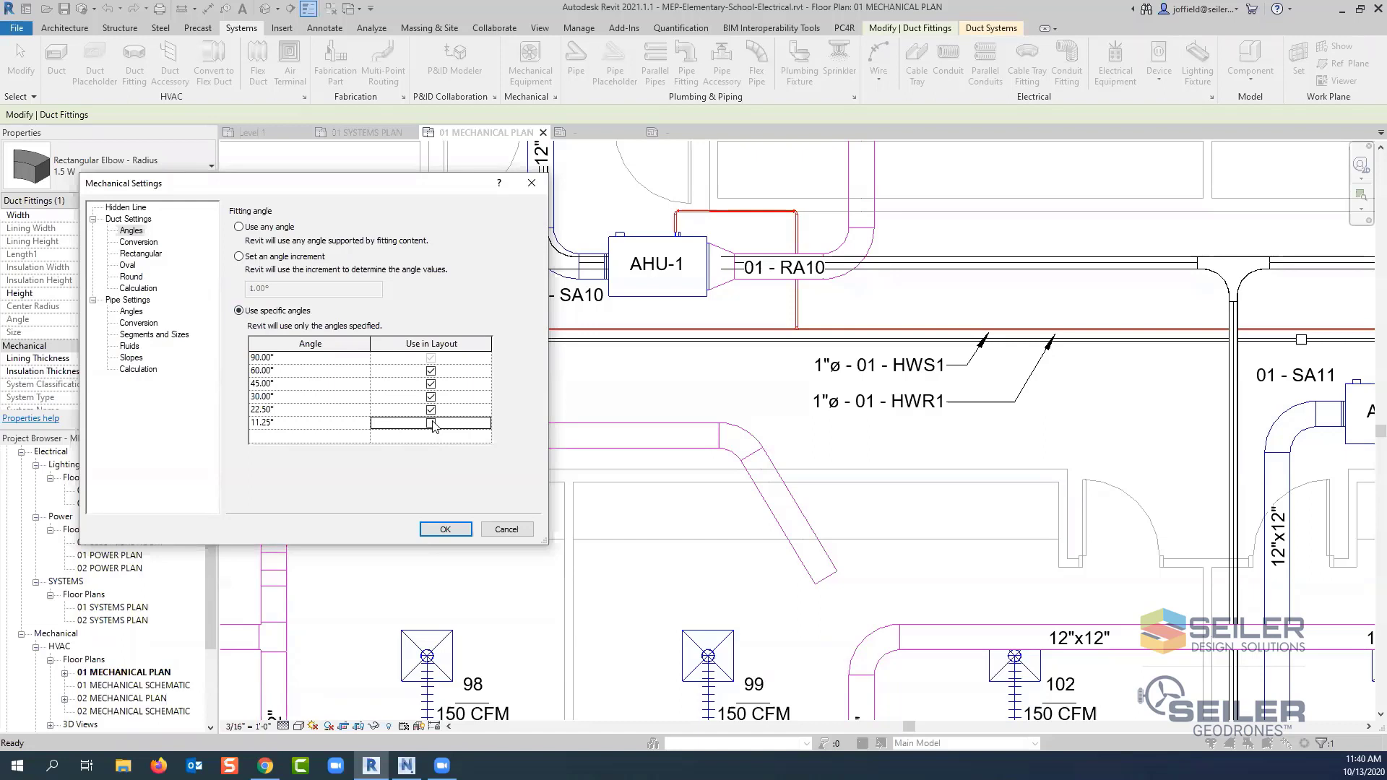
left_click(431, 411)
left_click(431, 397)
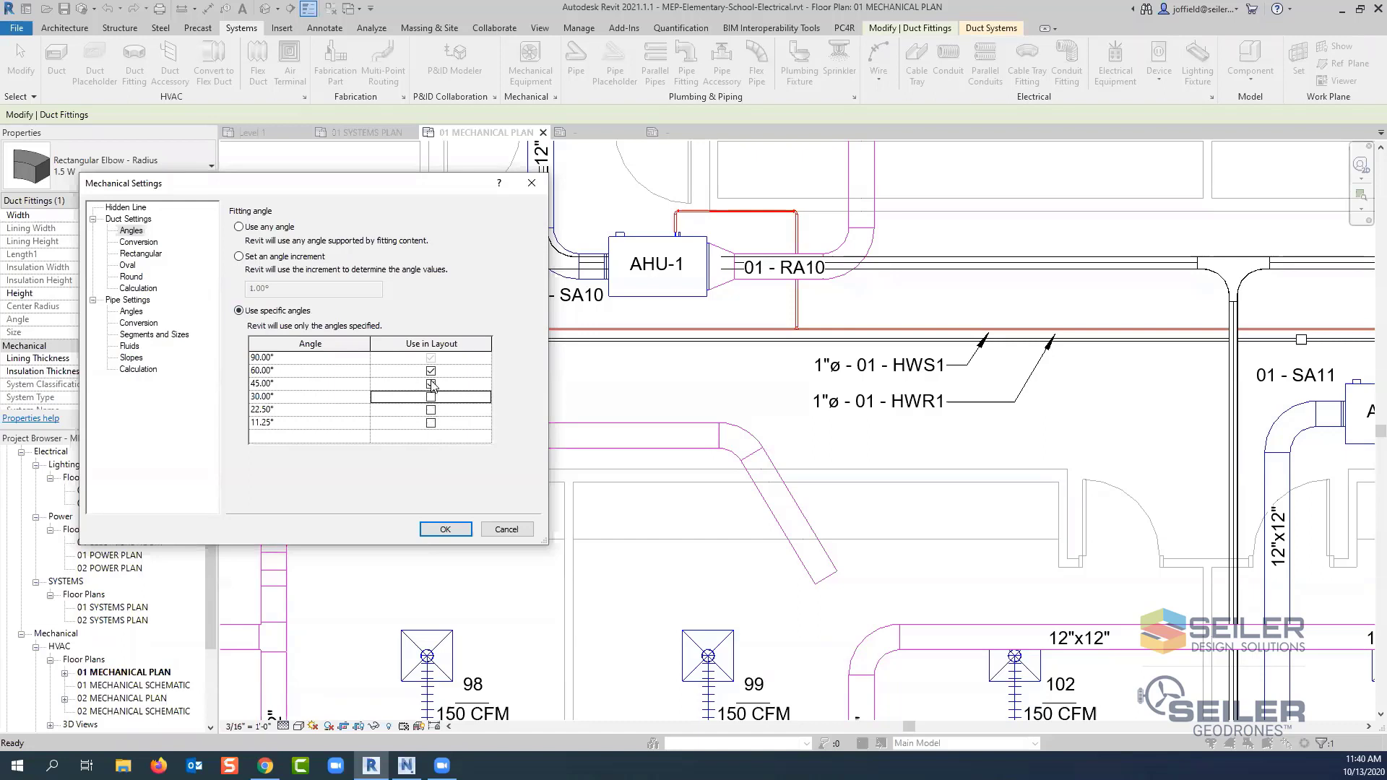
left_click(431, 371)
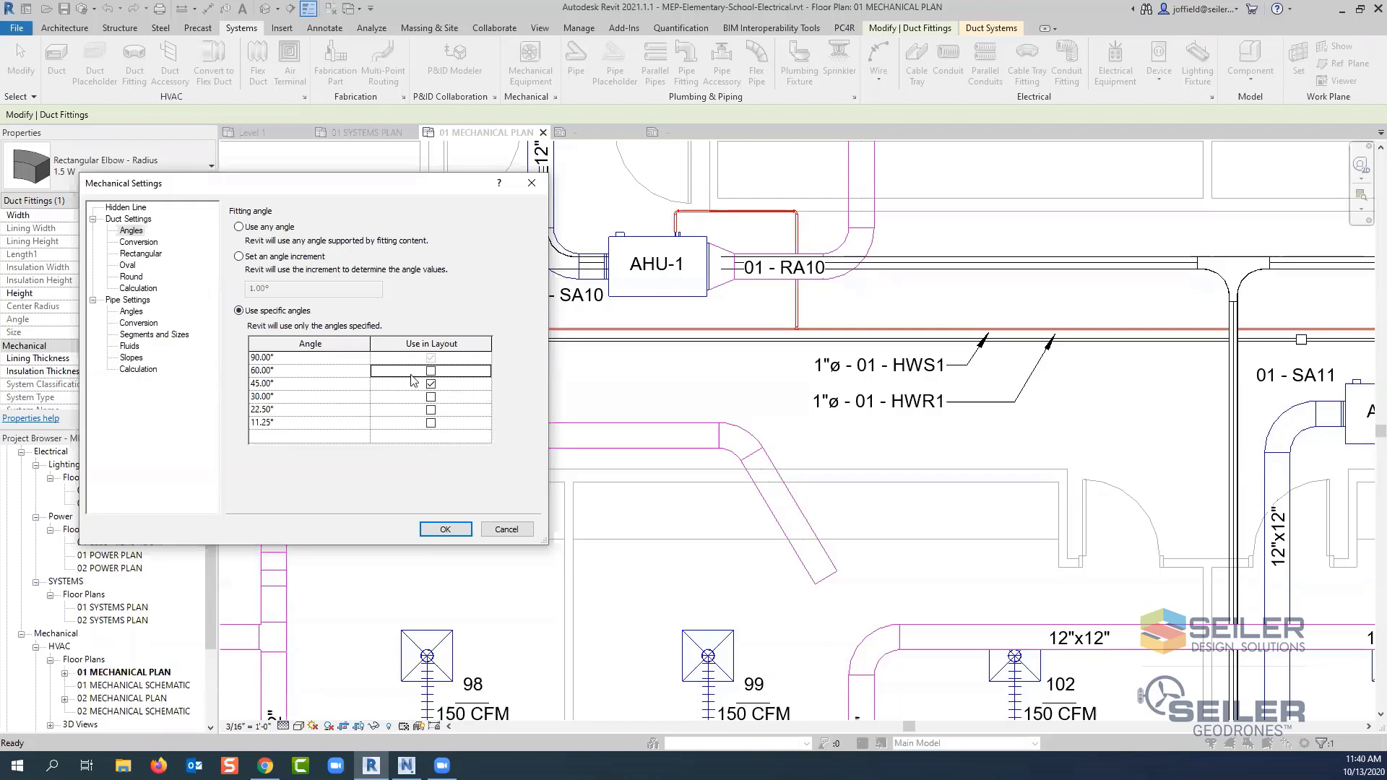
left_click(132, 312)
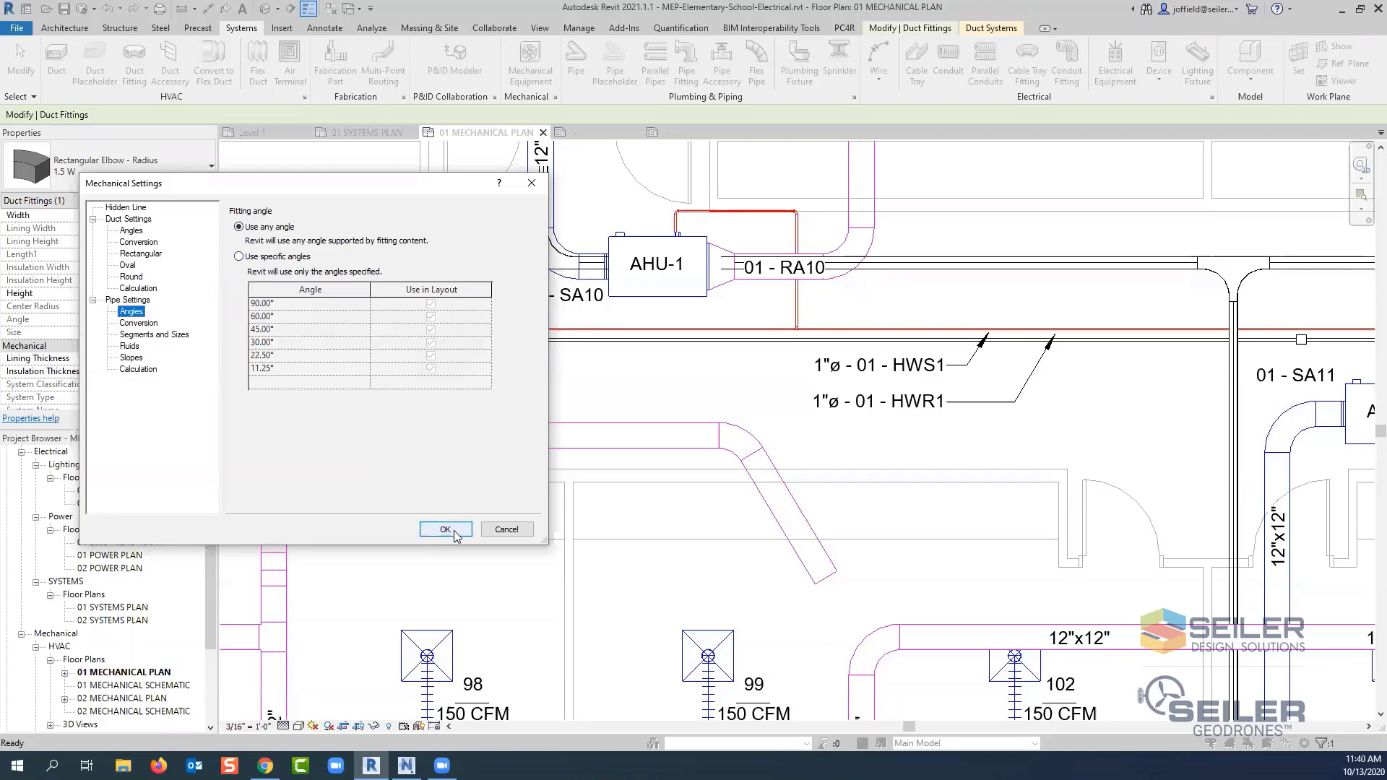
left_click(433, 532)
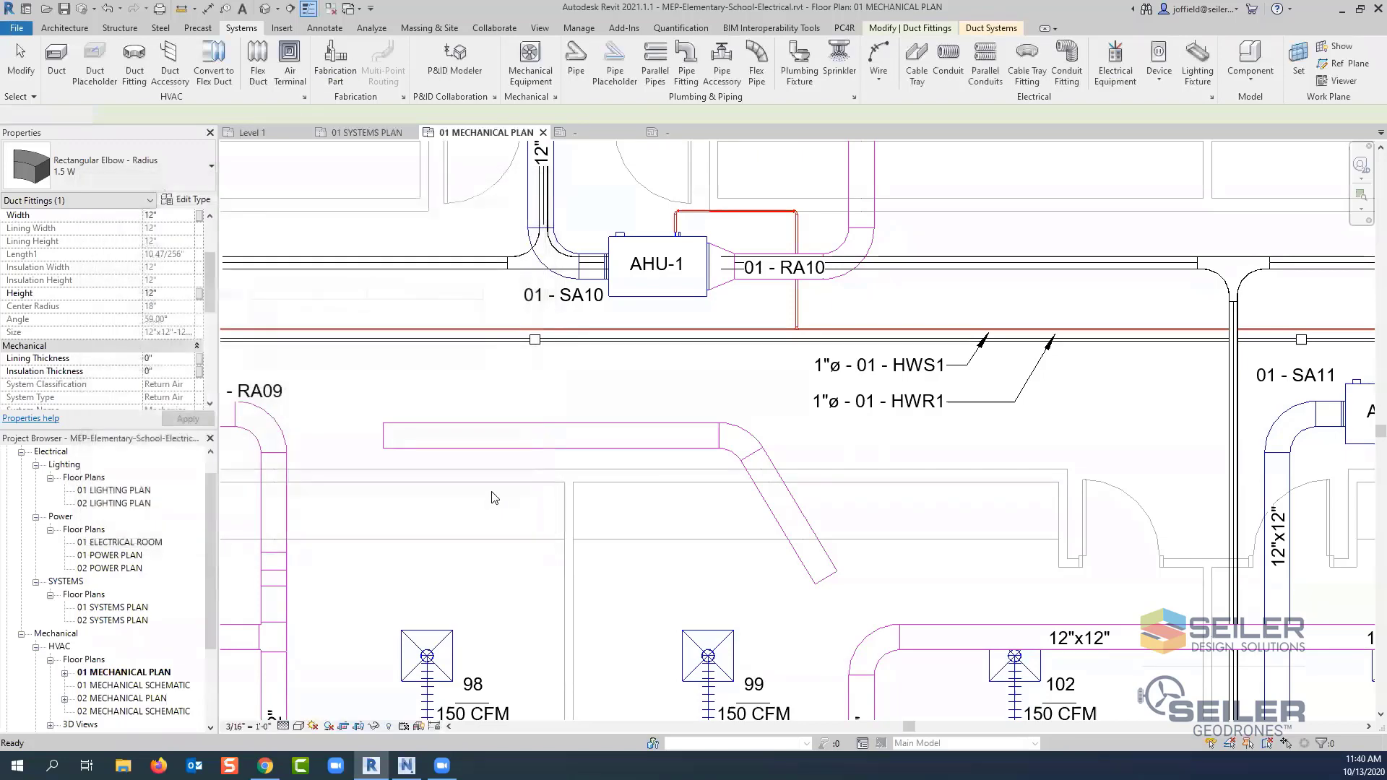
- Draw a similar horizontal 12"x12" duct above the bent duct and try to continue it at an angle into that duct
left_click(477, 427)
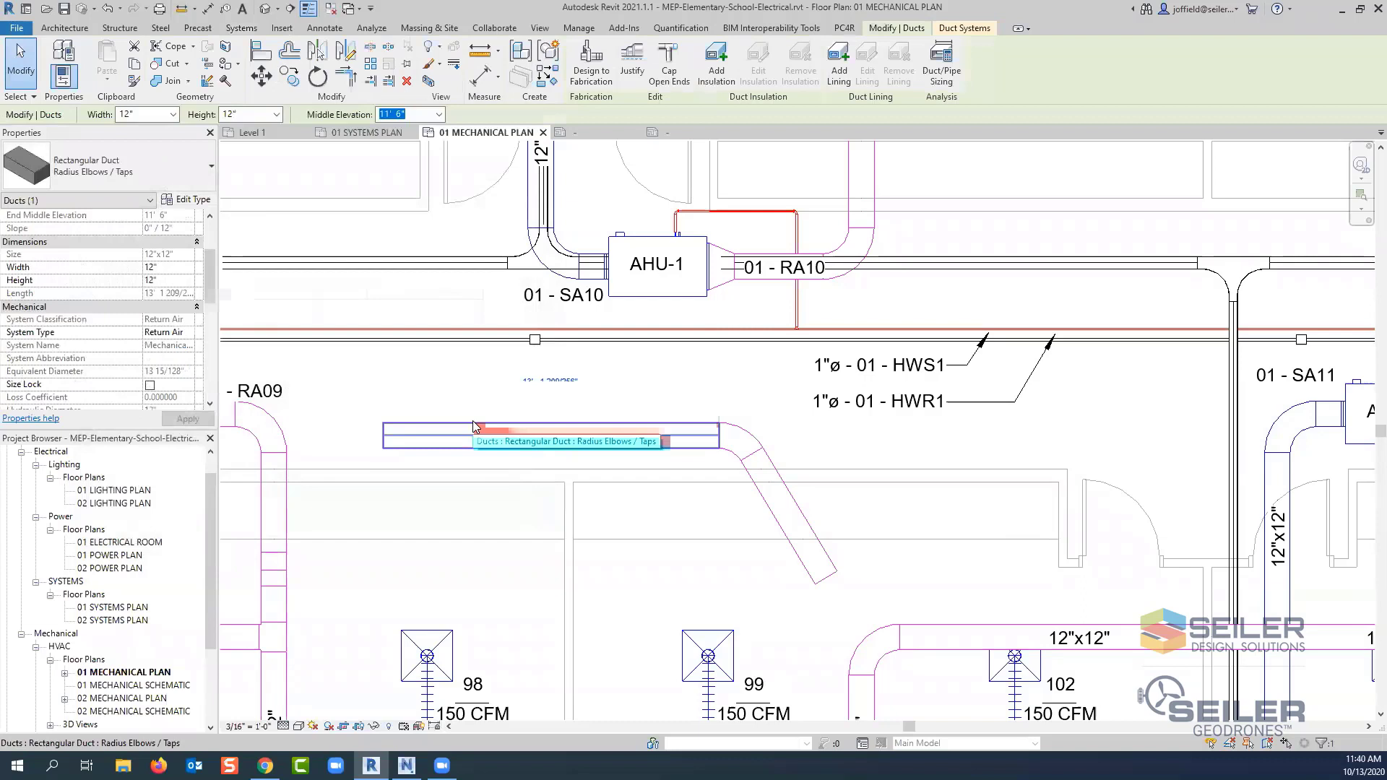
right_click(474, 440)
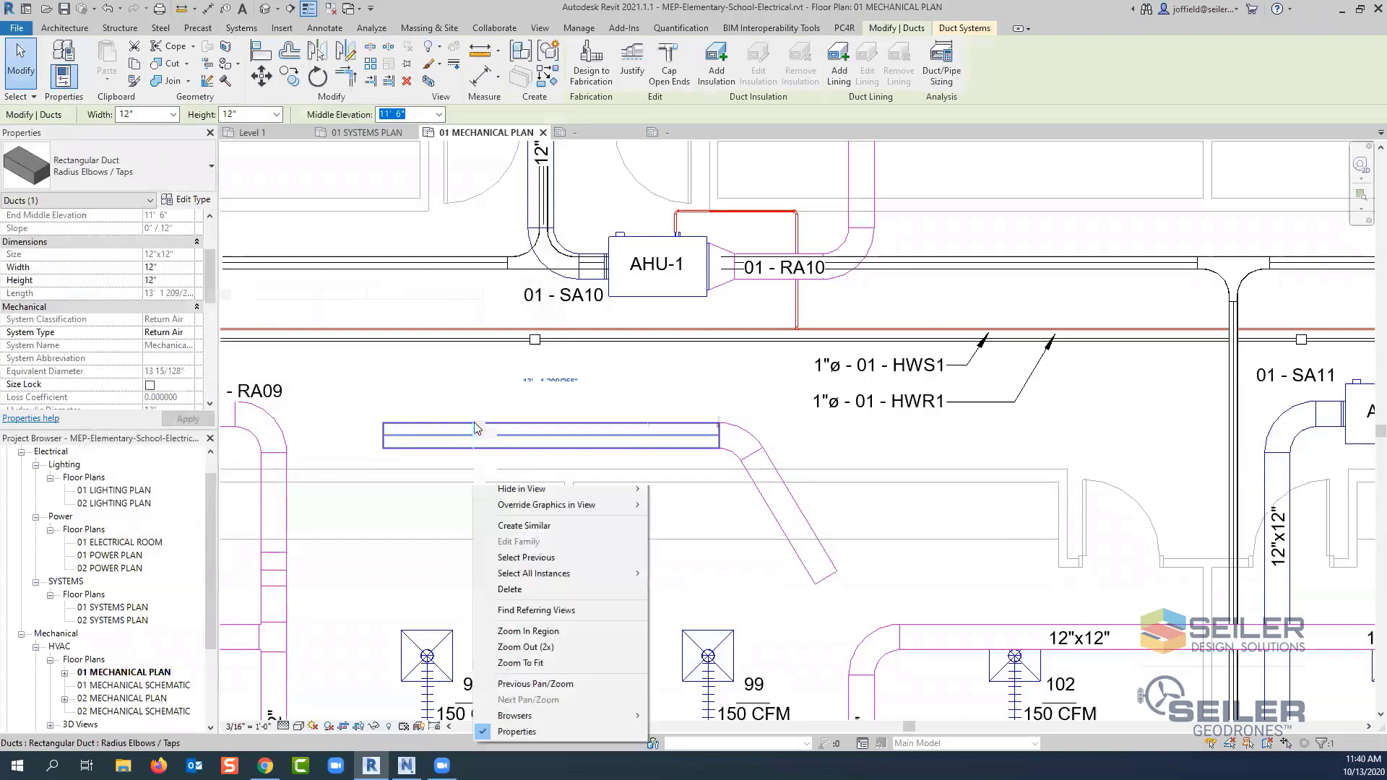
left_click(525, 526)
left_click(395, 386)
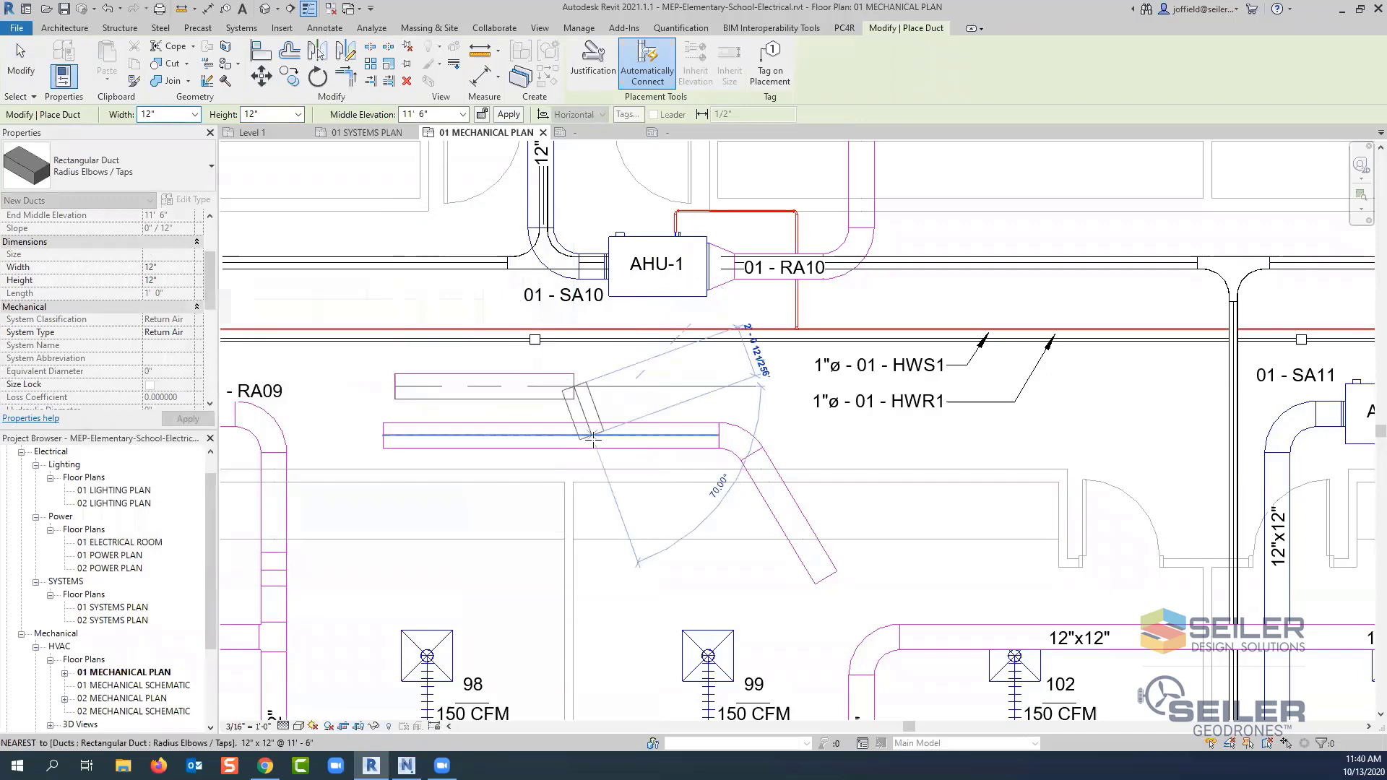
left_click(594, 436)
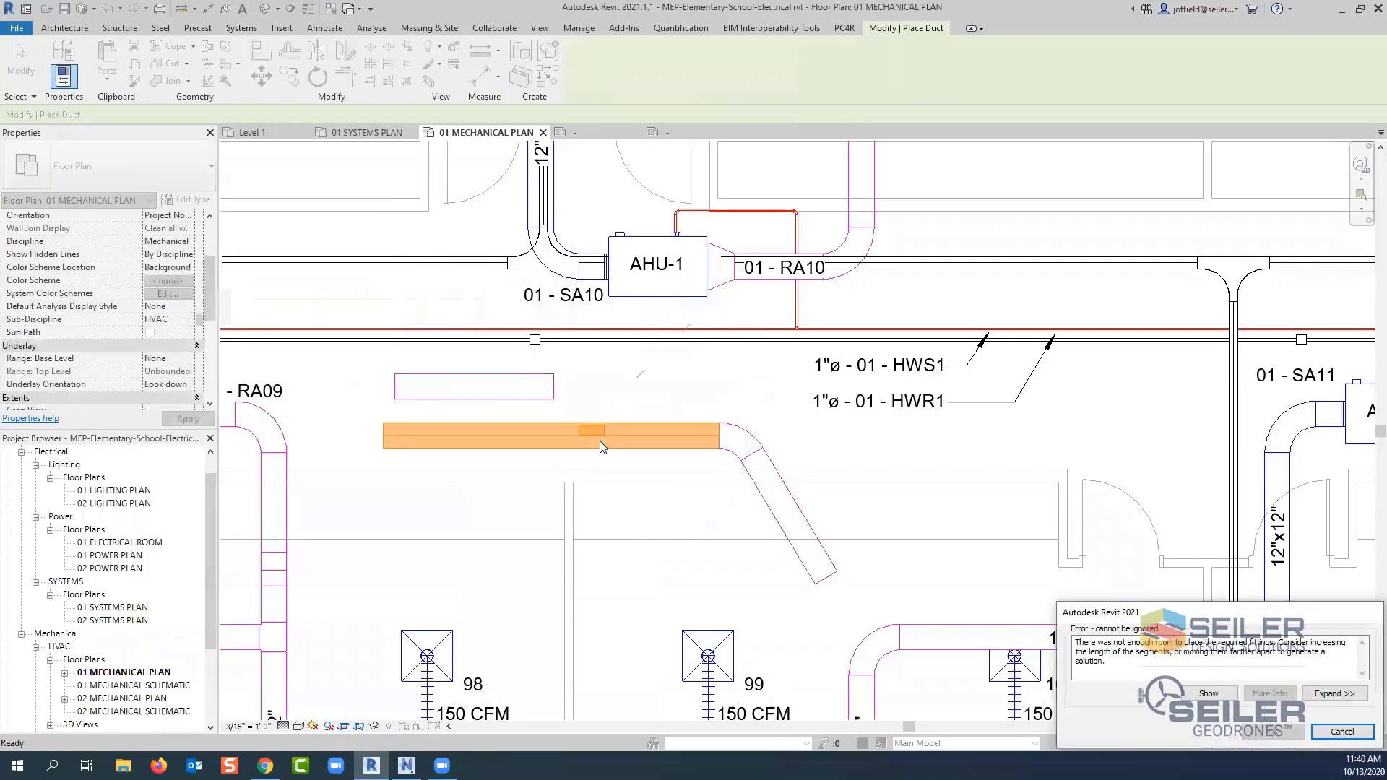
key("Escape")
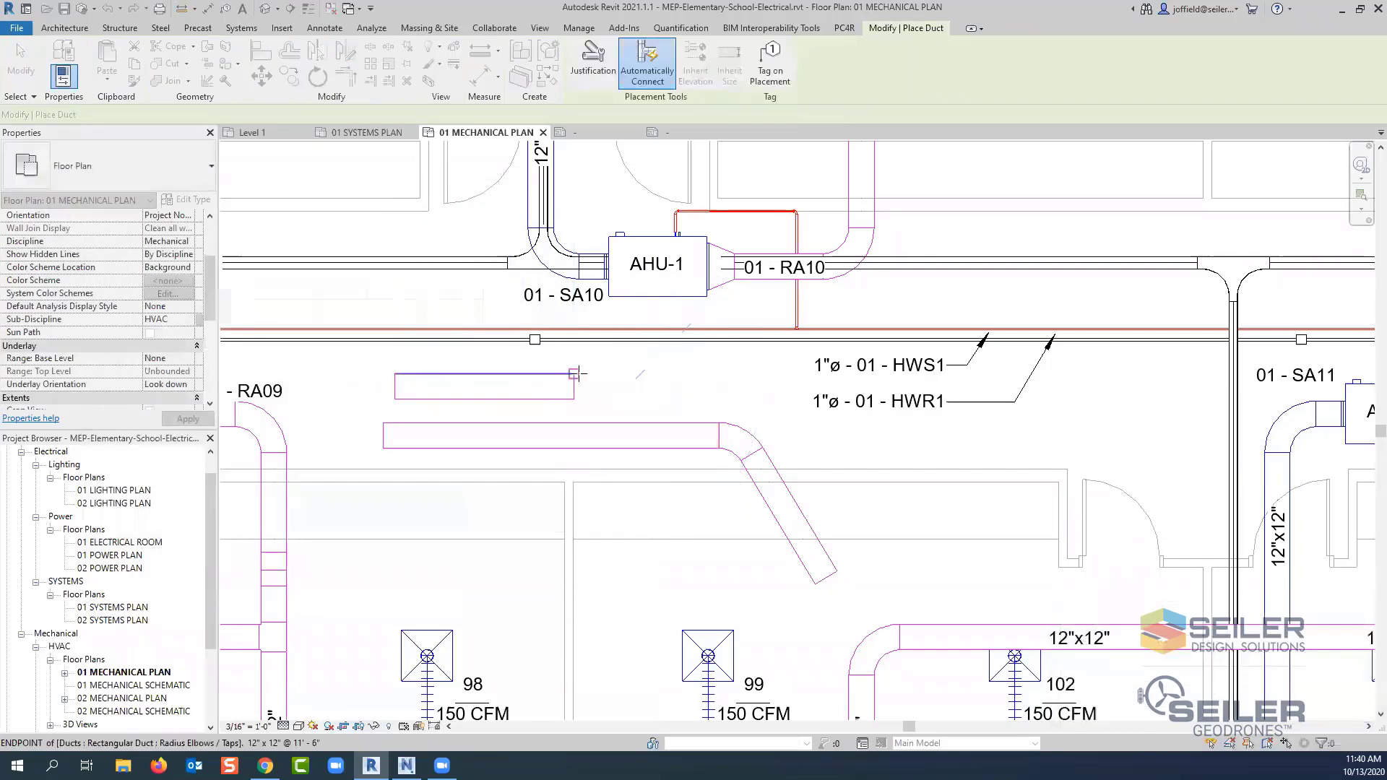
- Continue the upper duct from its open end with a short segment angled 45° upward toward AHU-1
left_click(575, 387)
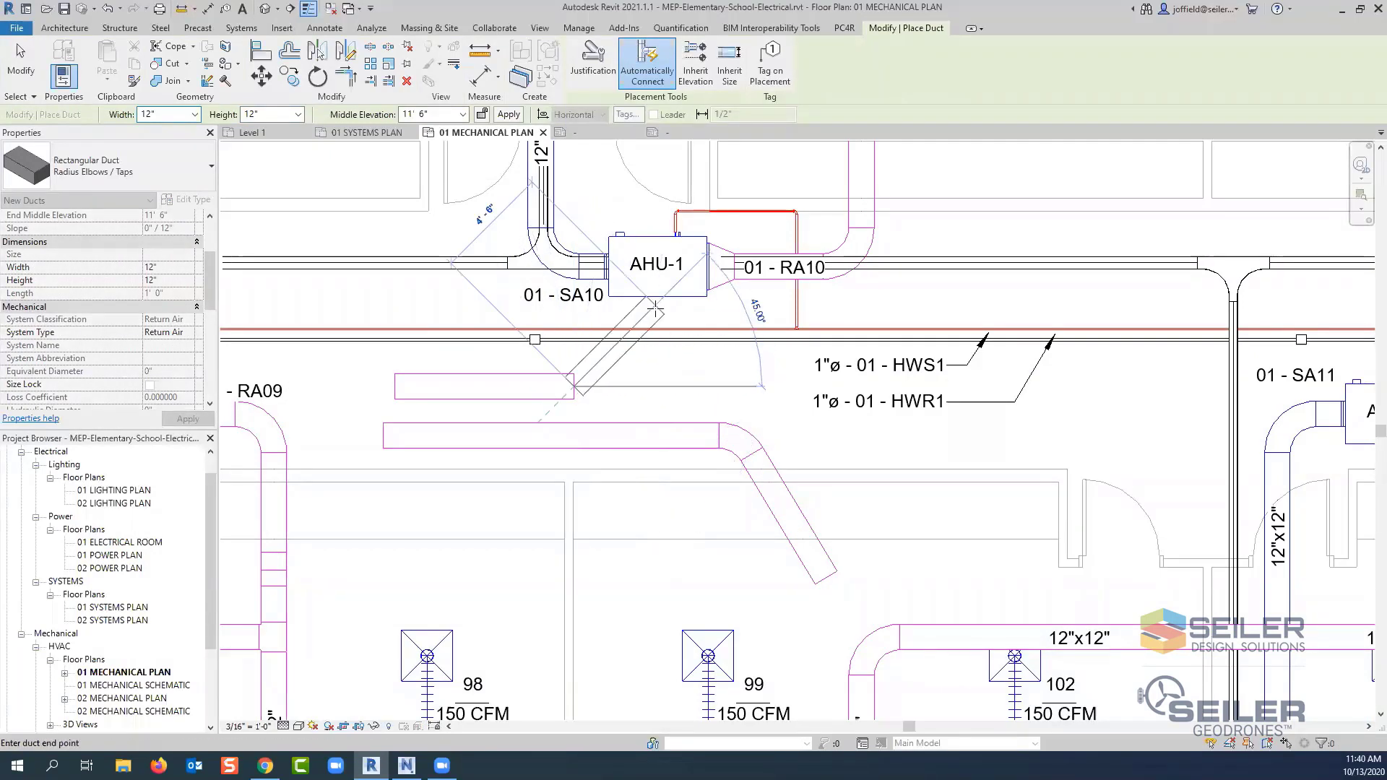
middle_click_drag(656, 309, 666, 374)
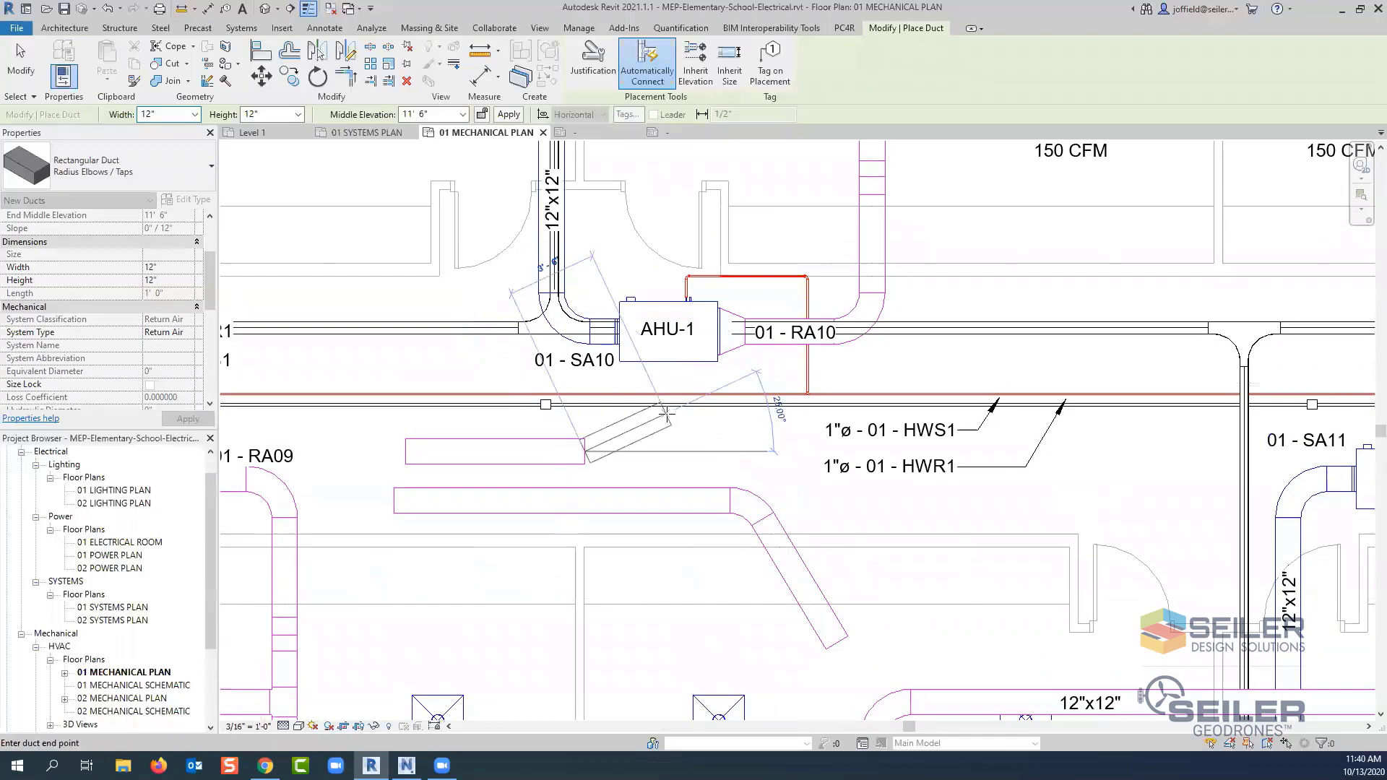
left_click(668, 423)
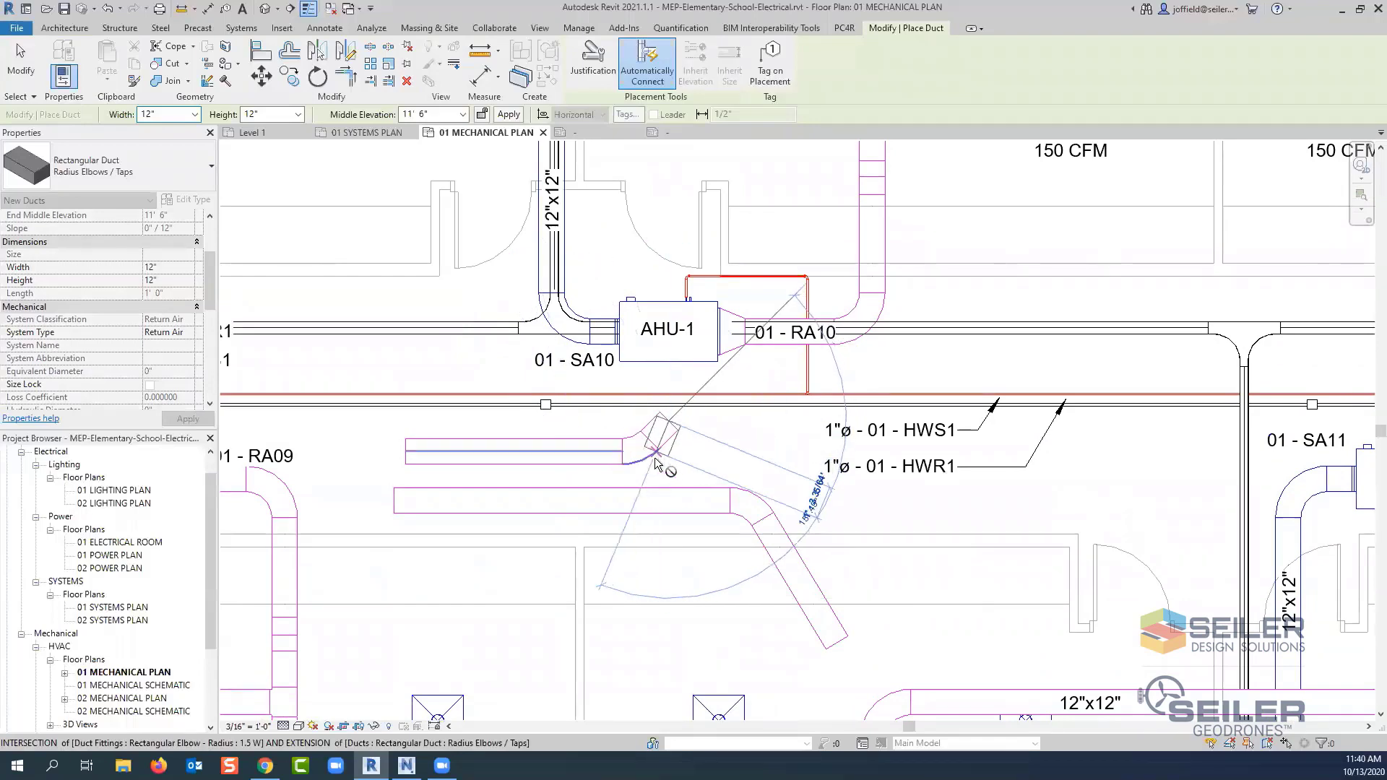
key("Escape")
key("Escape")
- Compare the elbow angles of the upper duct and the lower bent duct
left_click(654, 454)
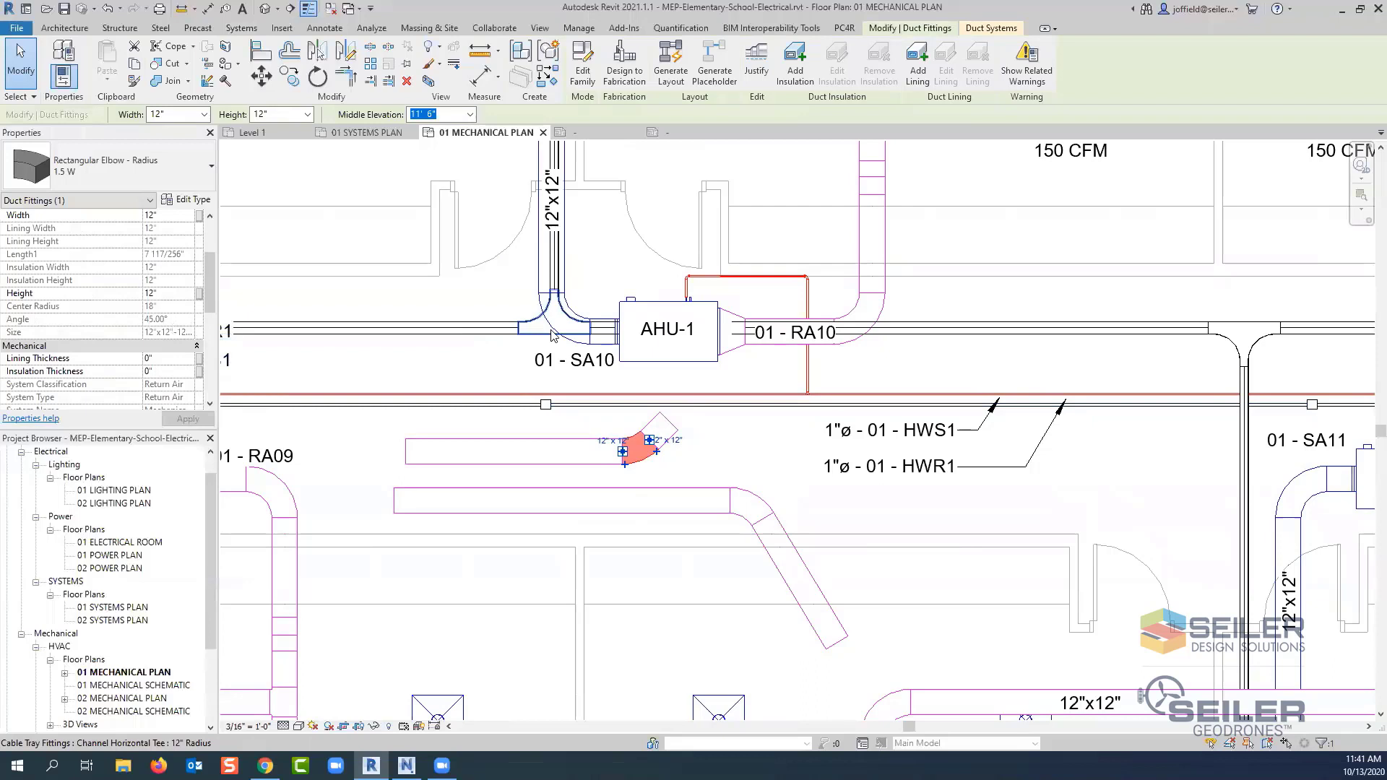
left_click(242, 28)
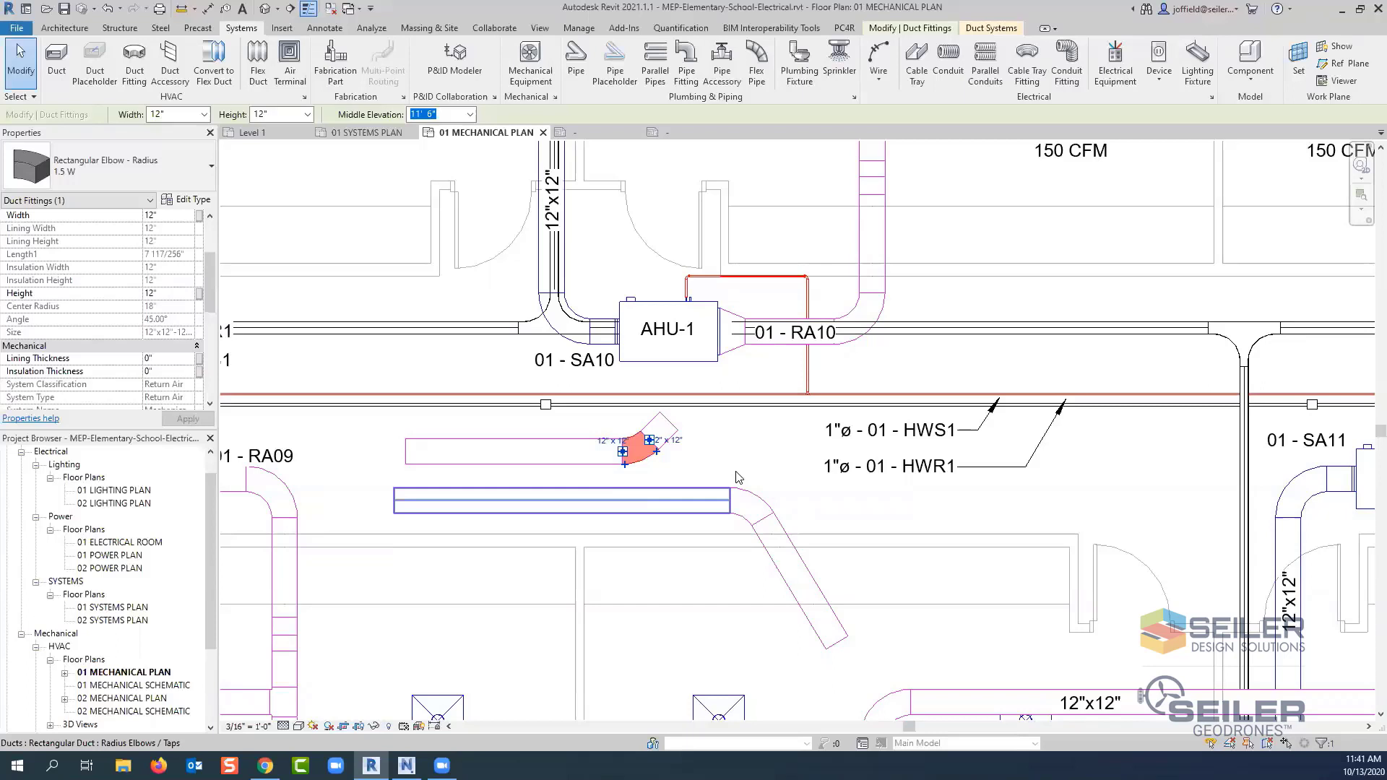
left_click(747, 517)
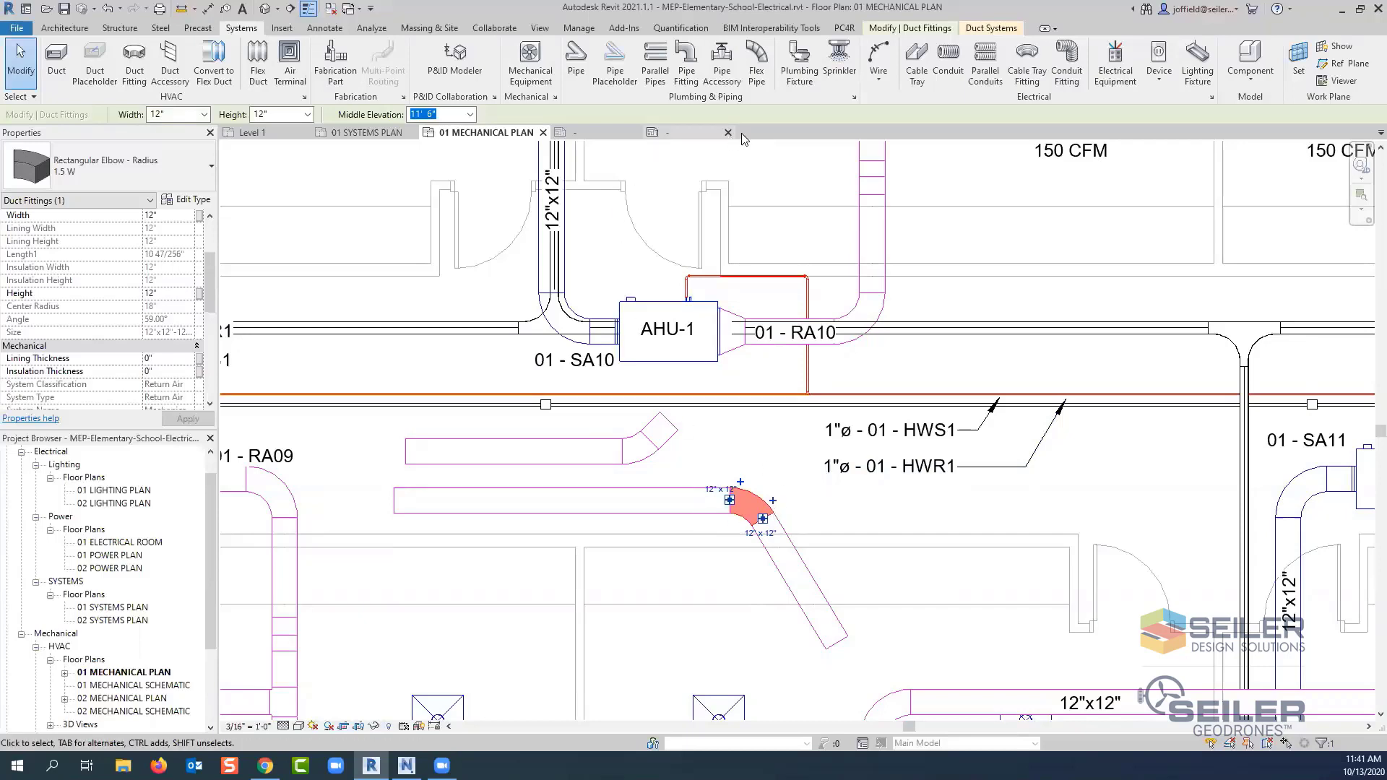
- Reopen the Mechanical Settings, close them without changes, and inspect the lower duct's elbow again
key("m")
key("s")
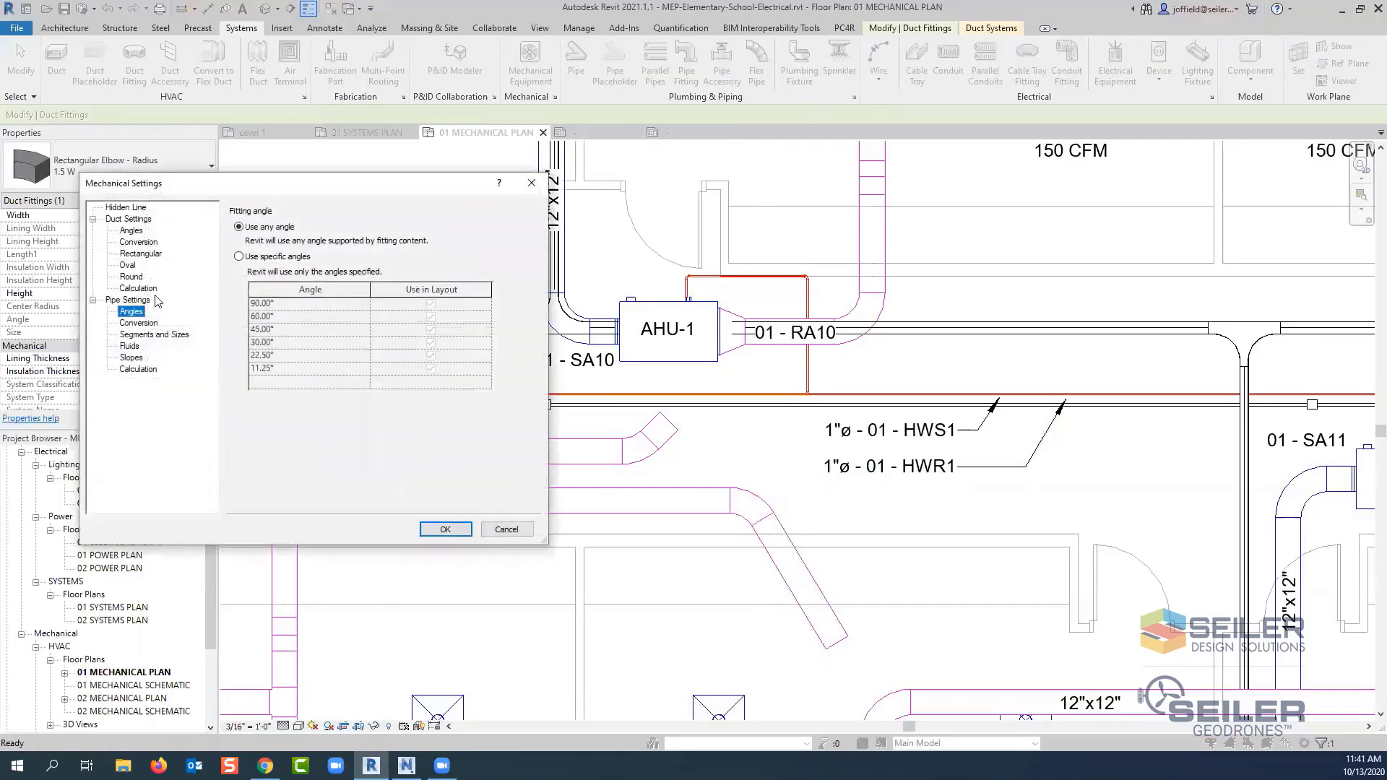
left_click(506, 530)
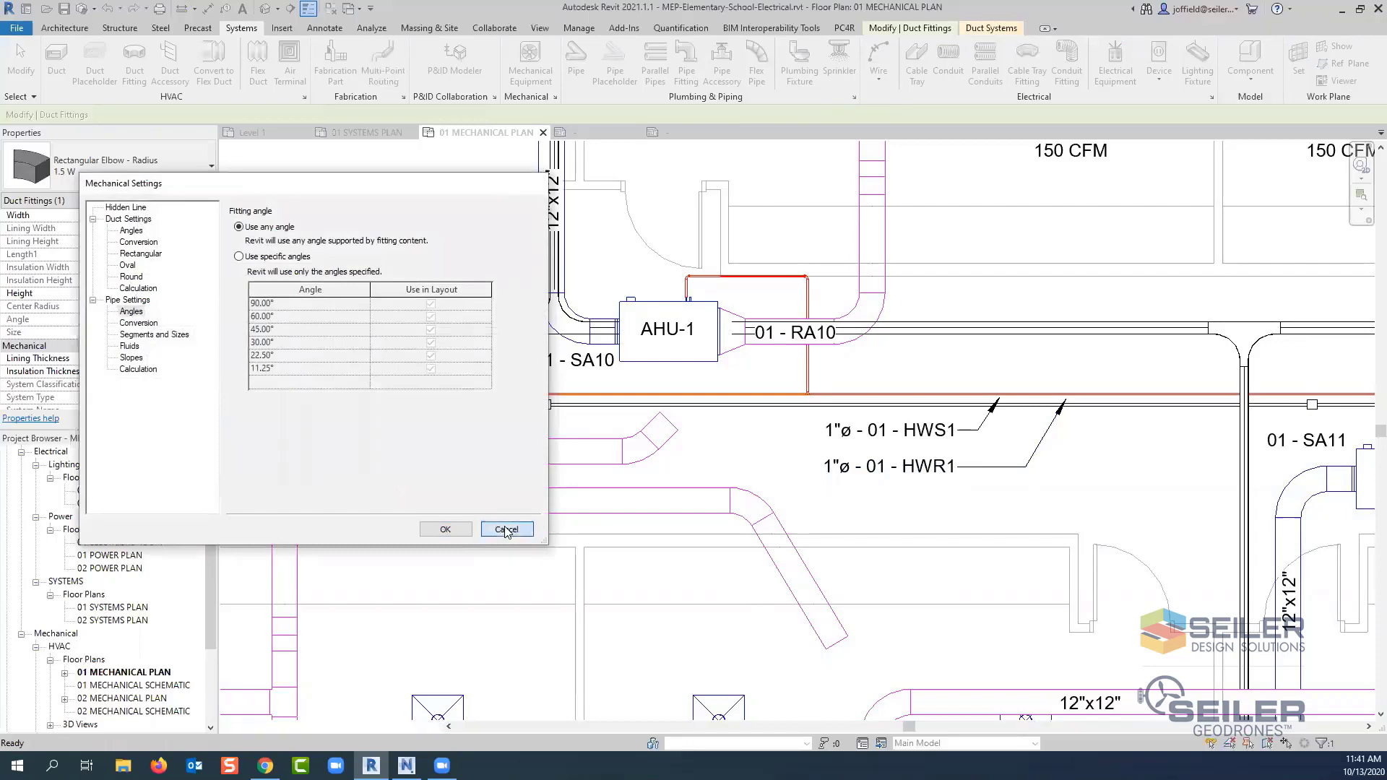
left_click(749, 499)
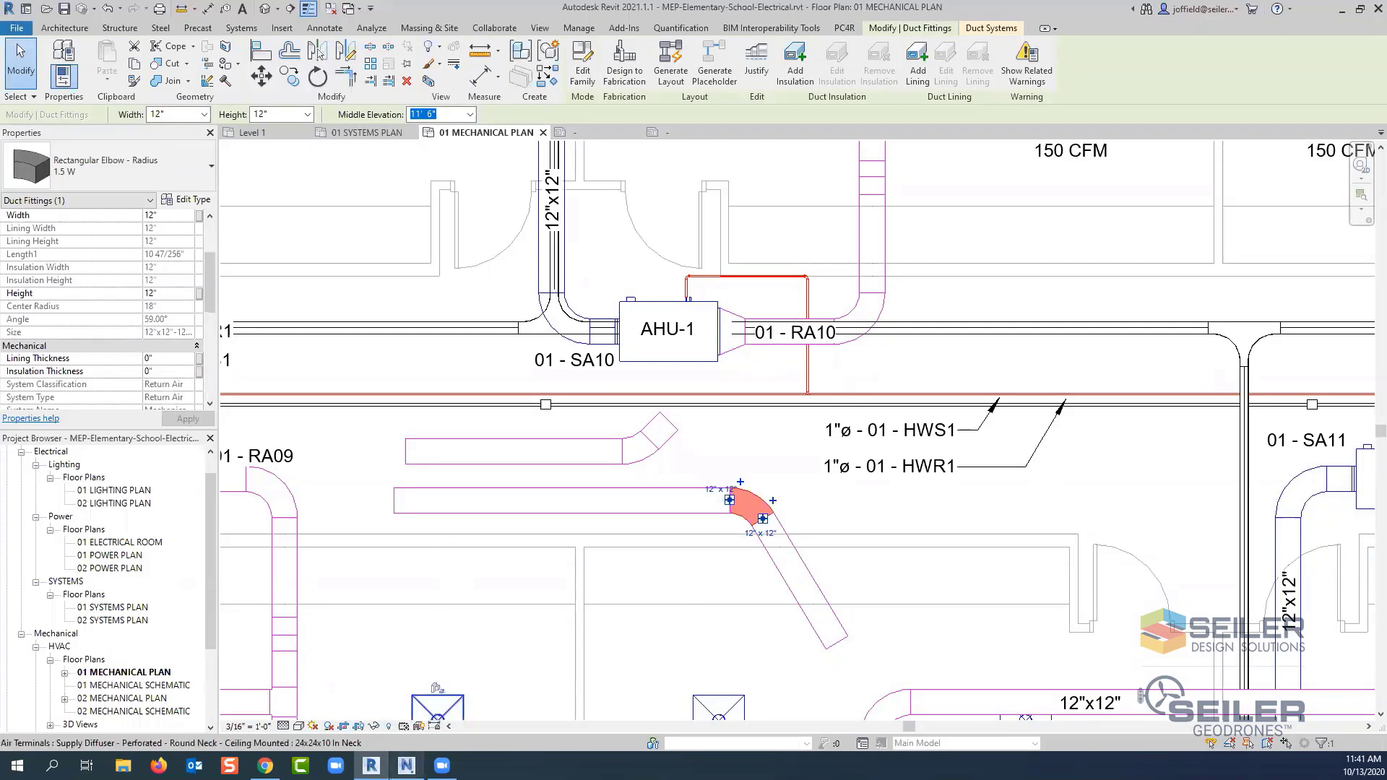
- Switch to Navisworks Manage and pick the metal roof over the far wing to locate it in the Selection Tree
mouse_move(406, 765)
left_click(406, 697)
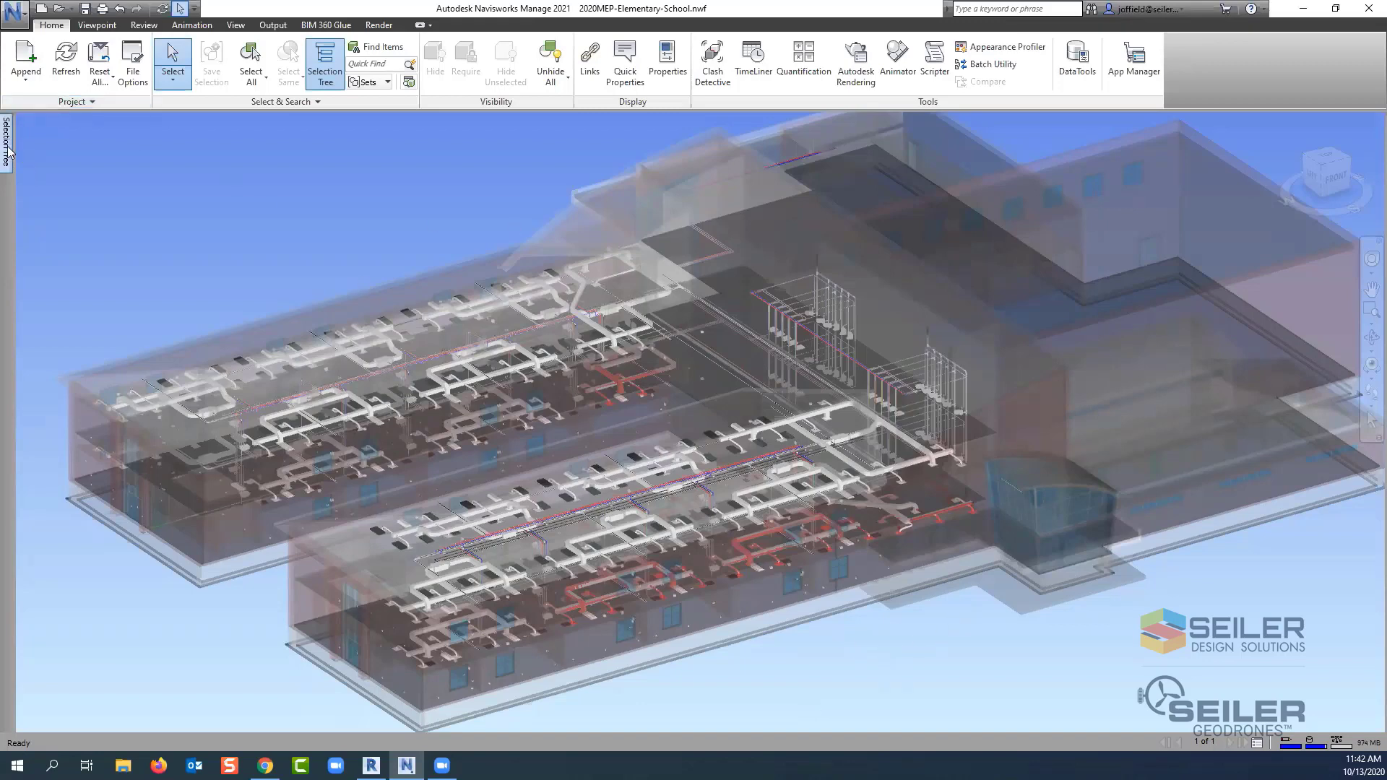
mouse_move(11, 153)
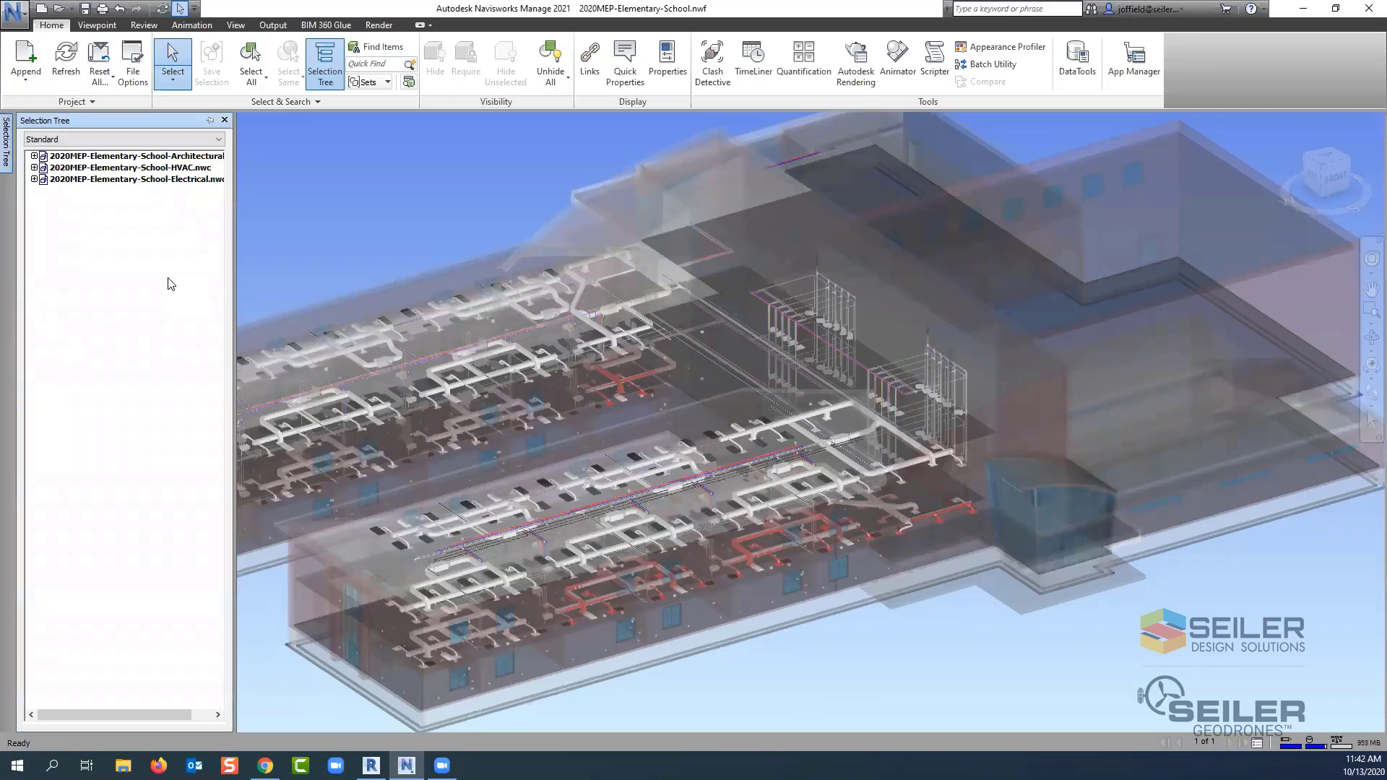
left_click(453, 394)
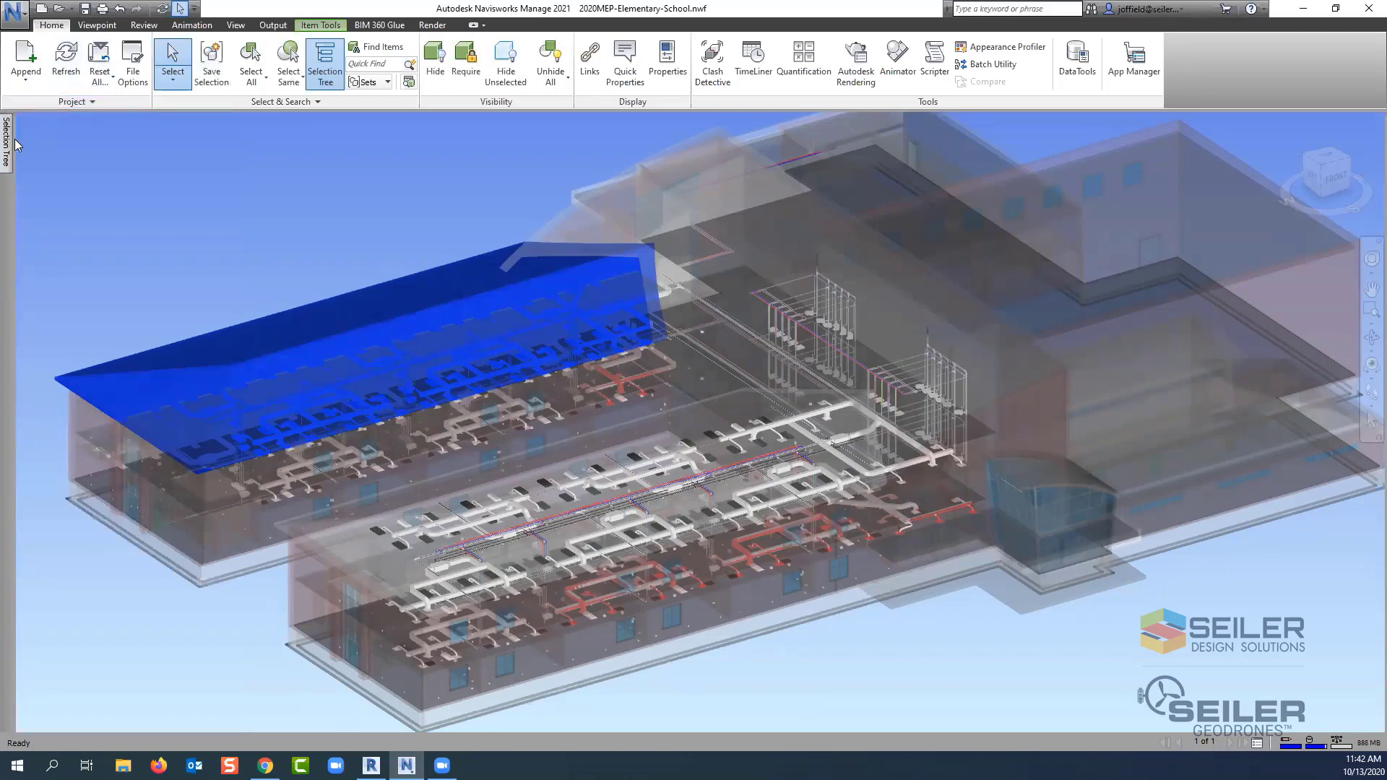
mouse_move(9, 145)
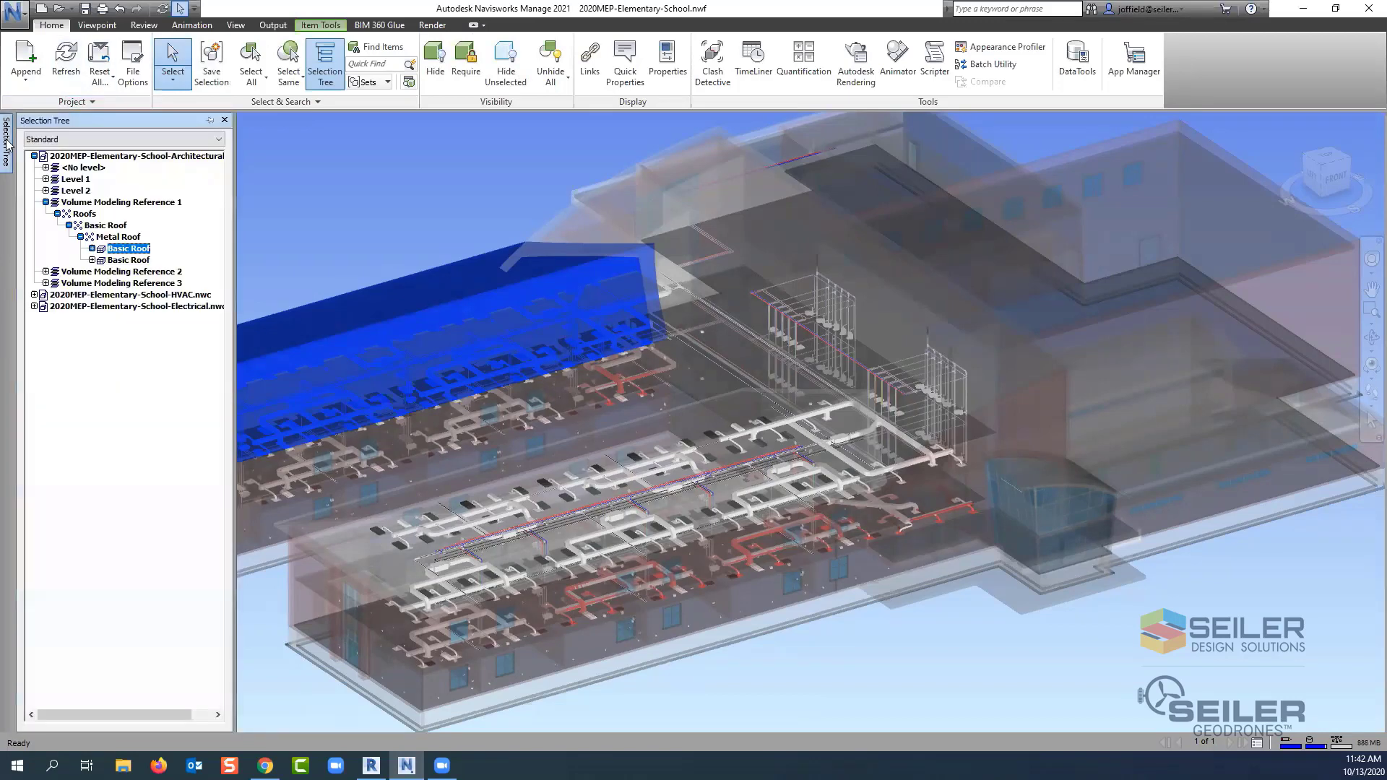
- Select the Ducts category on Level 1 of the HVAC model and extend the selection to everything with the same name
left_click(34, 295)
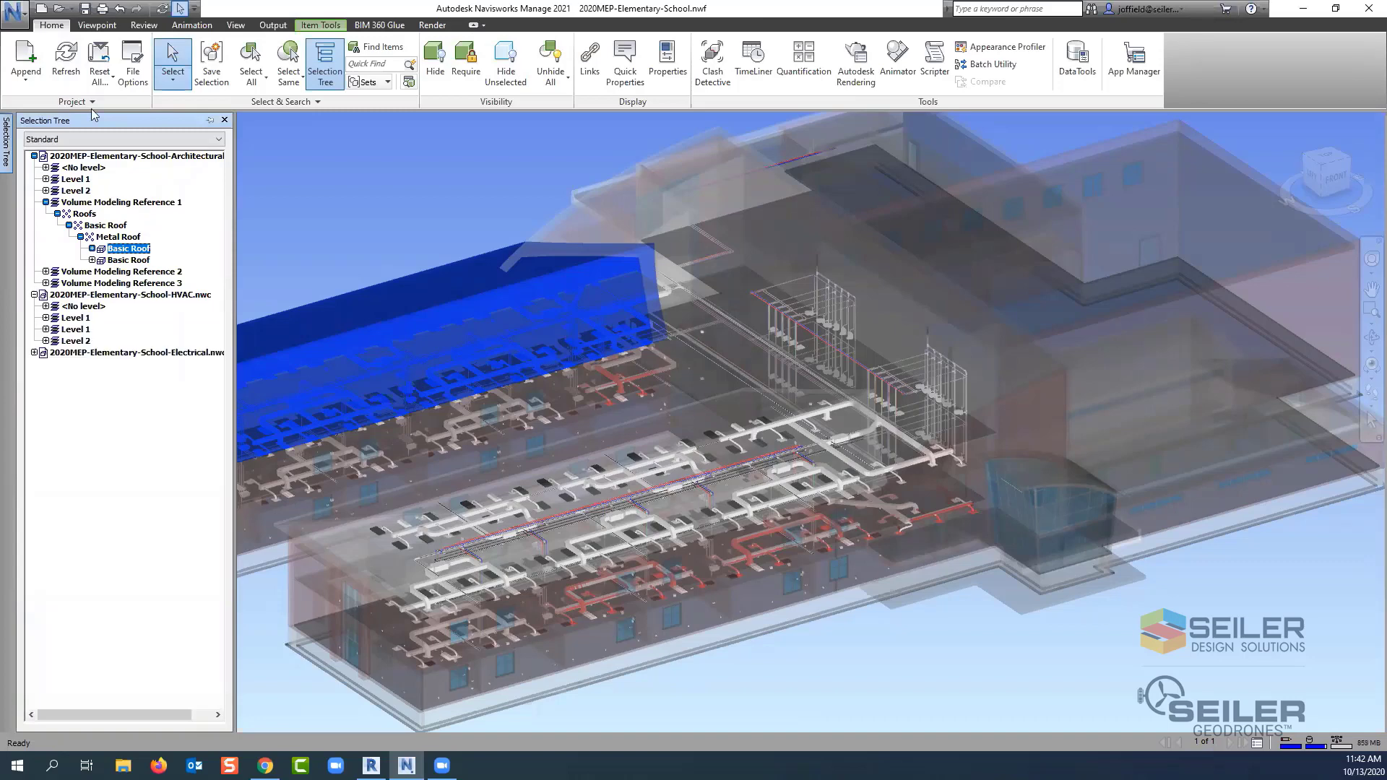
left_click(45, 330)
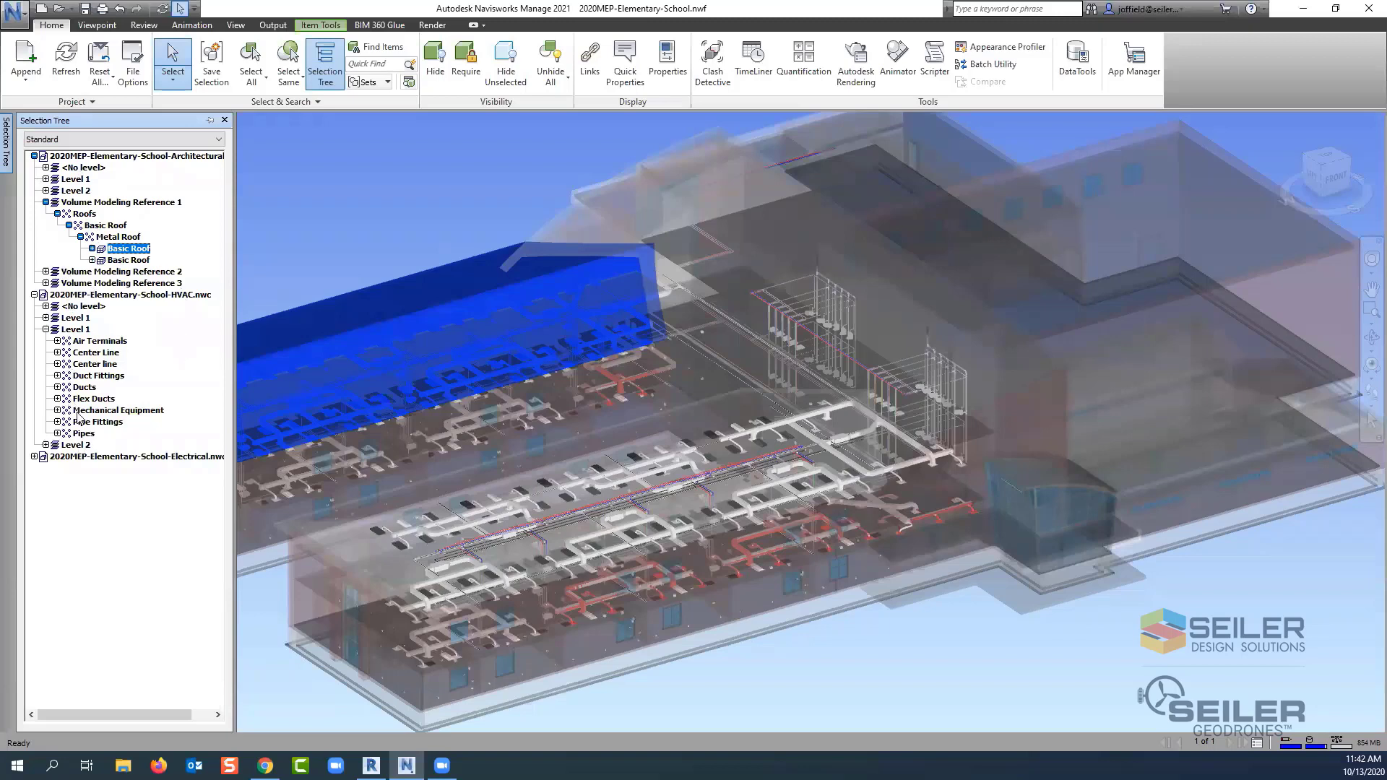
left_click(84, 388)
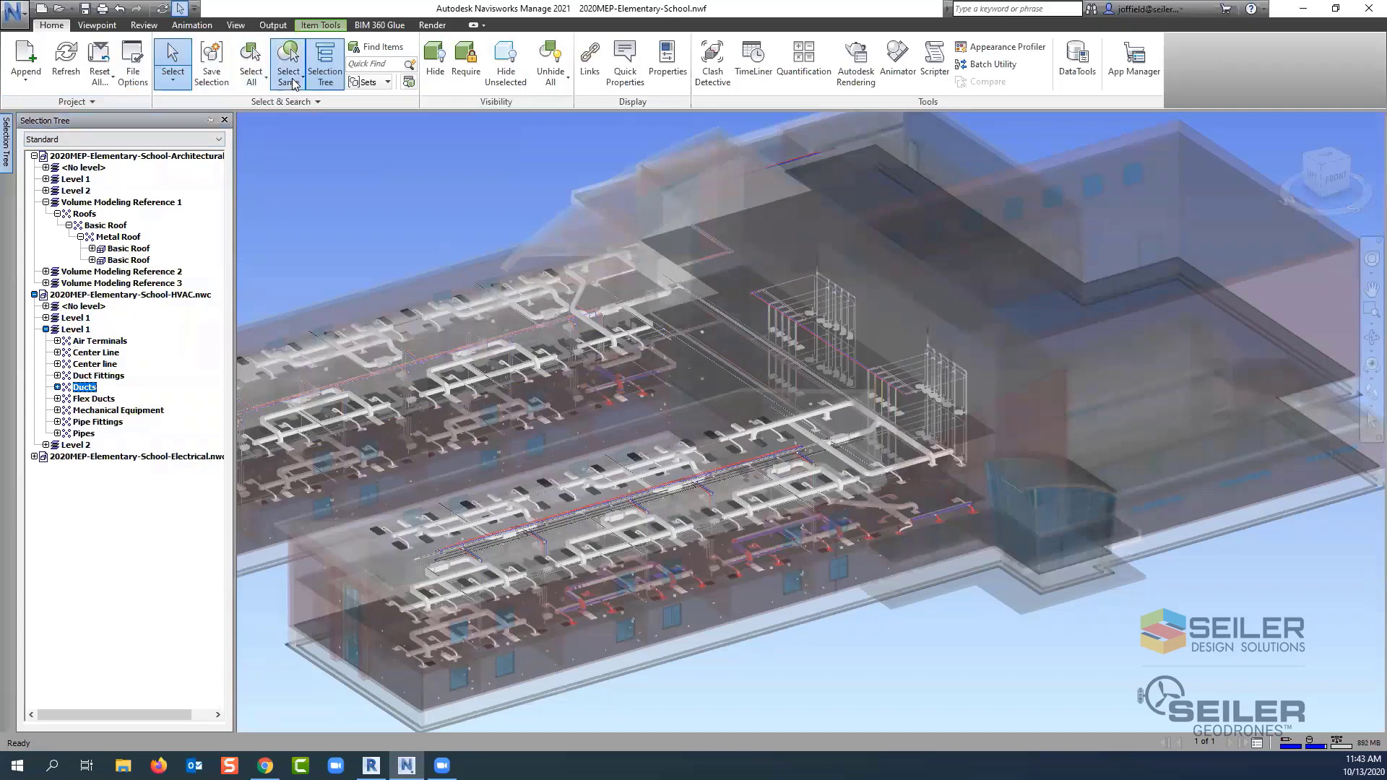
left_click(293, 84)
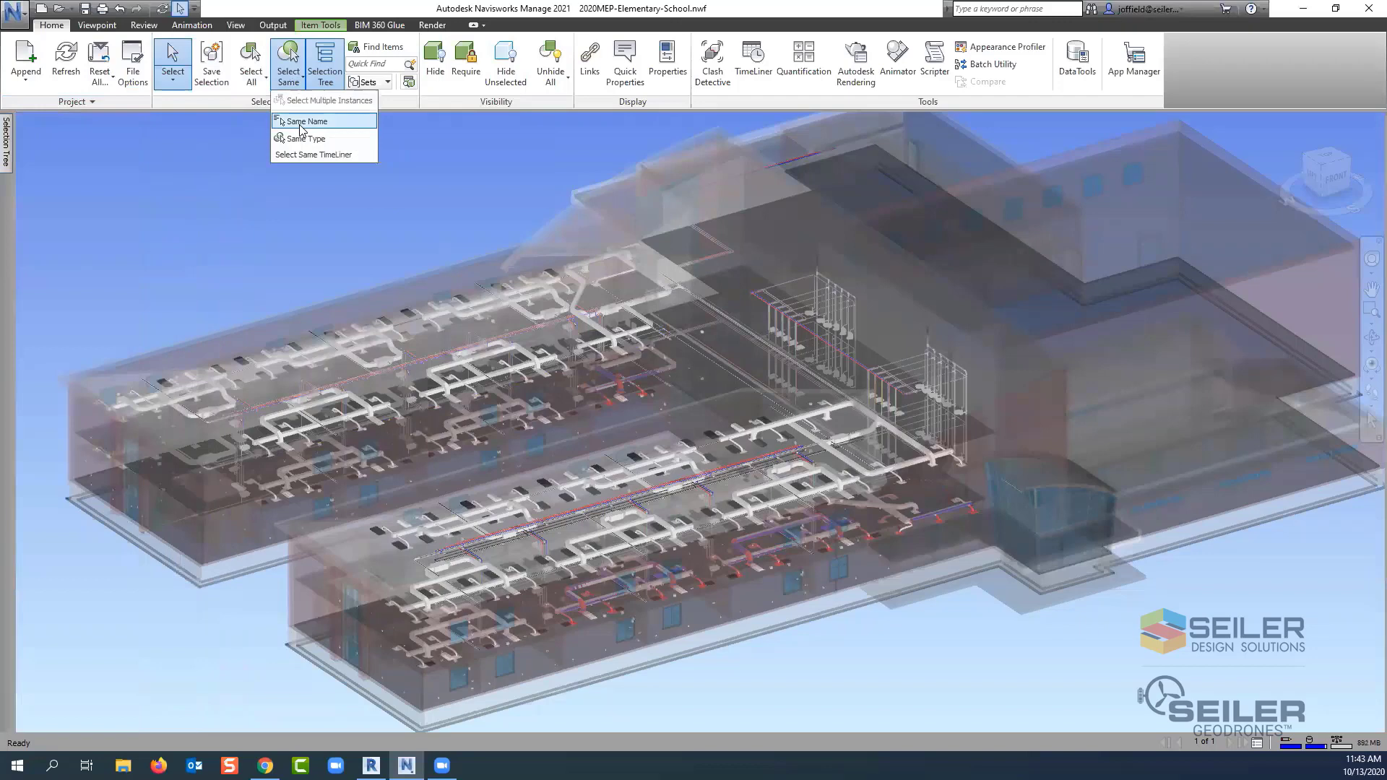
left_click(301, 125)
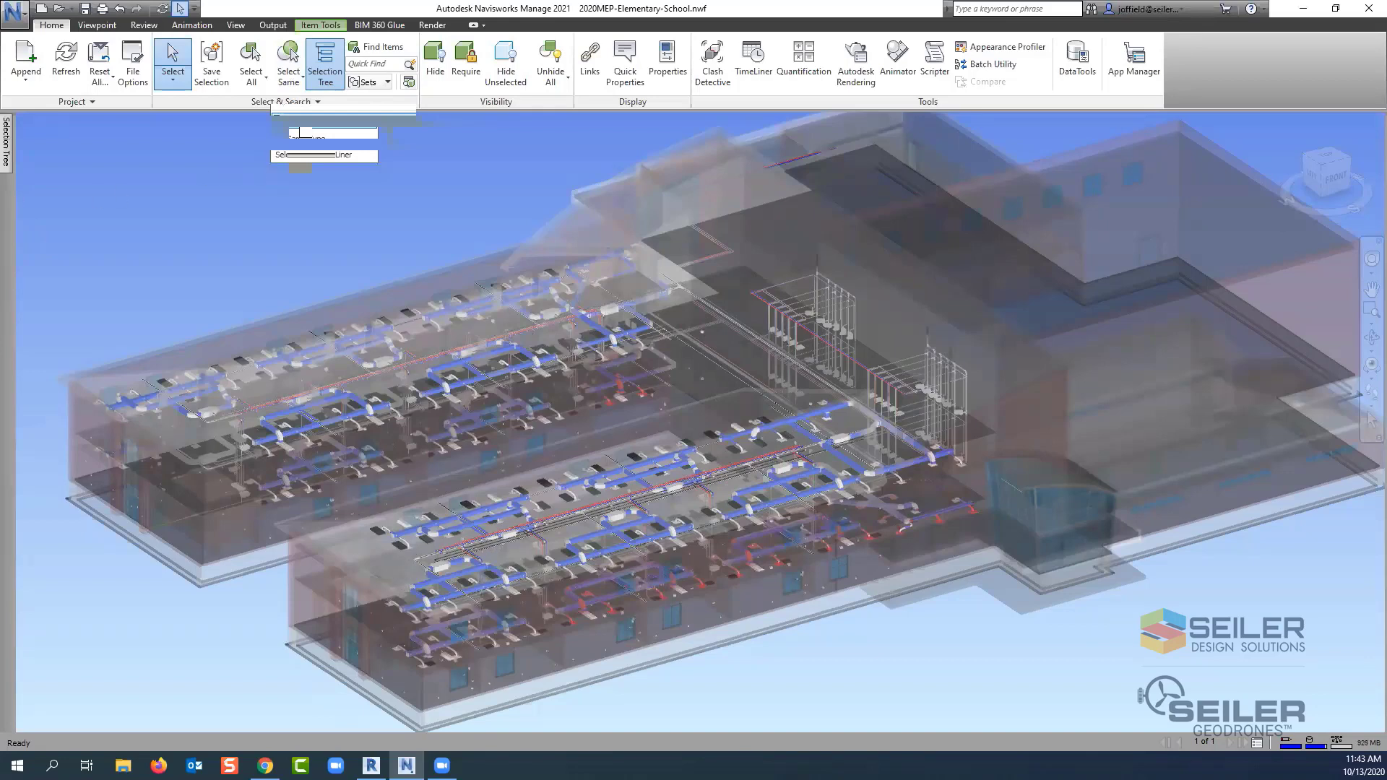
- Add the electrical model's Level 1 Duct Fittings to the selection and include all items with the same names
mouse_move(6, 155)
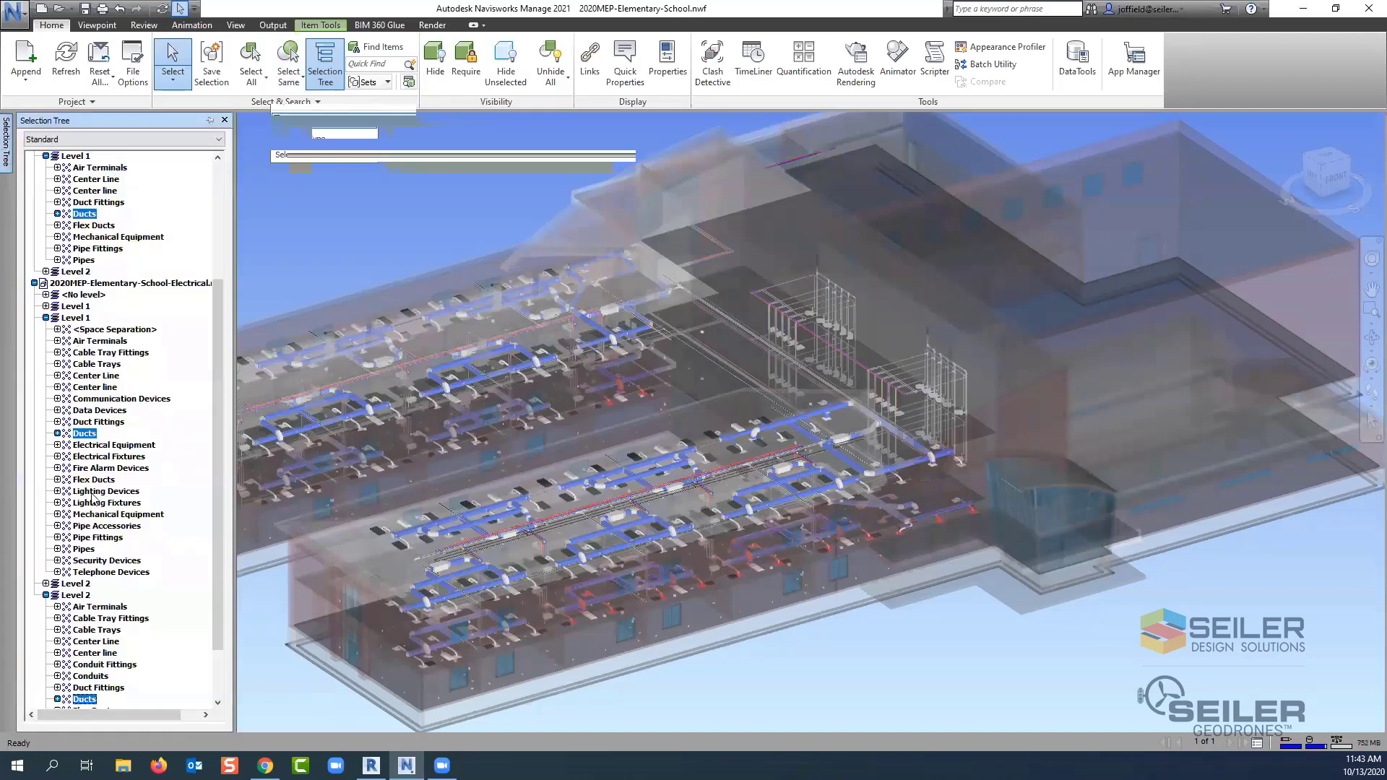
left_click(88, 422, "ctrl")
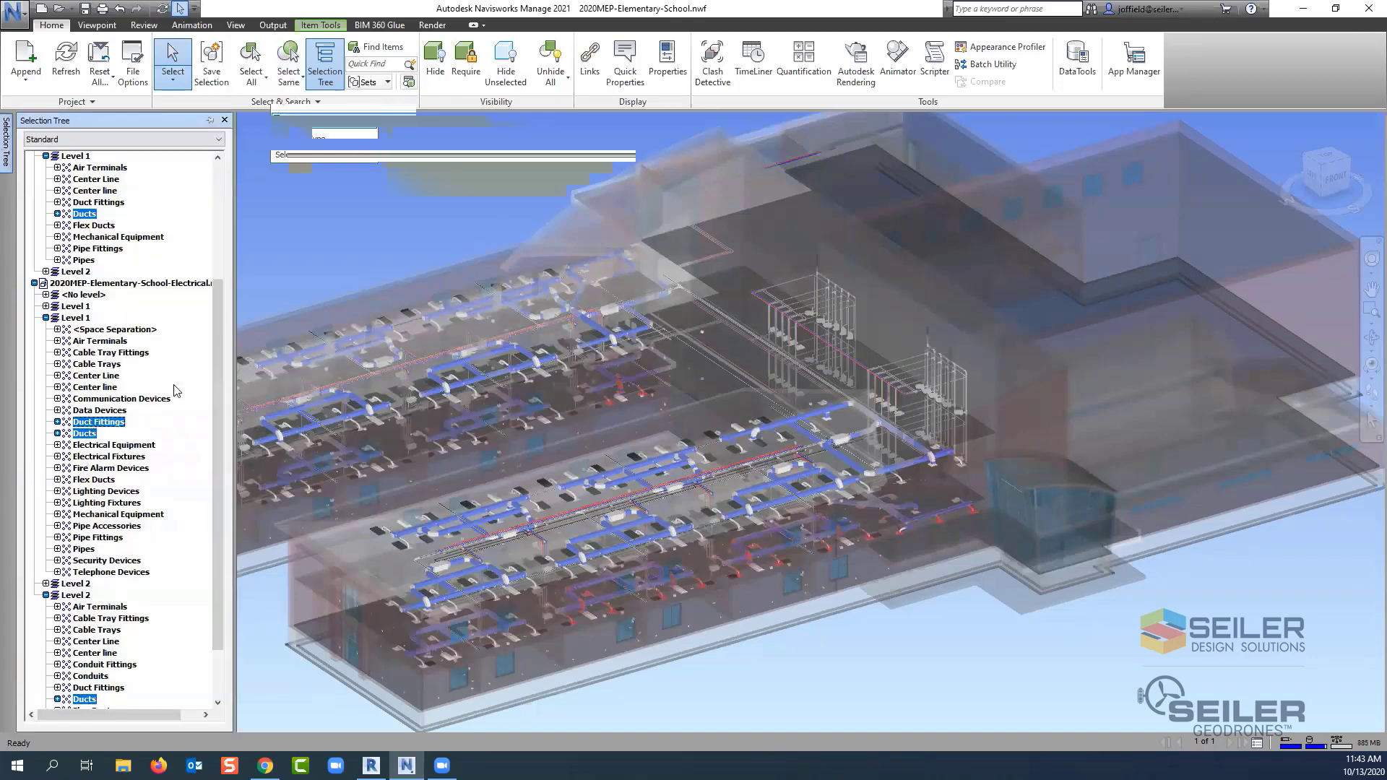
left_click(289, 72)
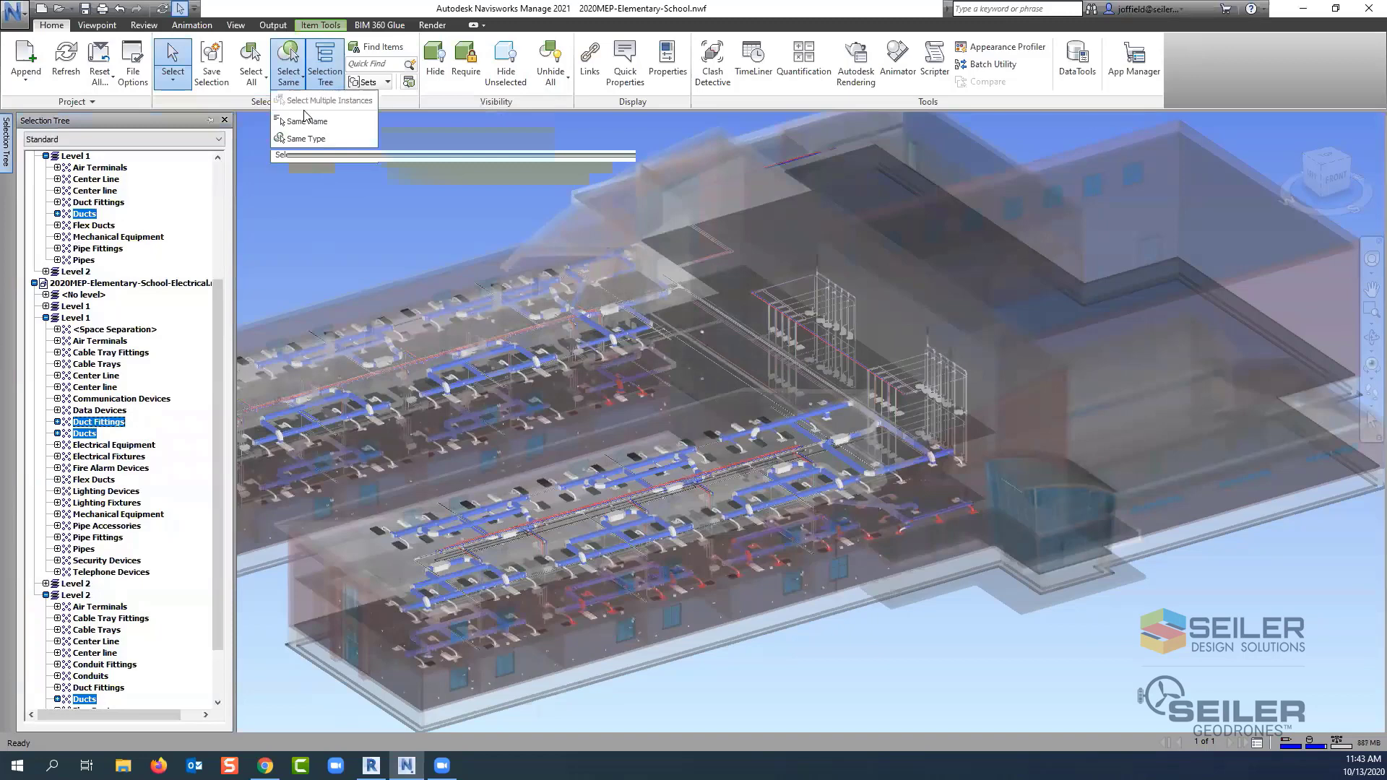
left_click(307, 121)
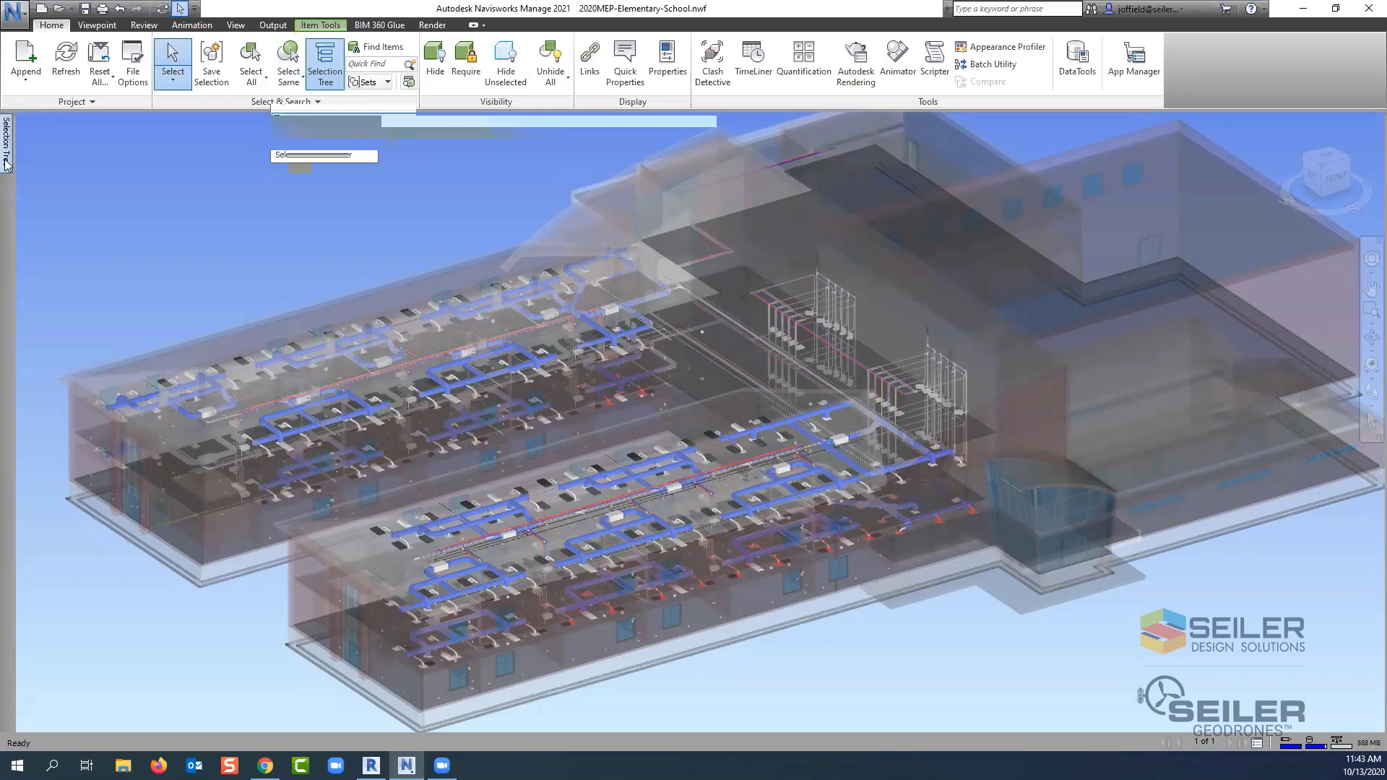
- Save the selected ducts and fittings as a selection set named "Project Duct and Fittings"
mouse_move(6, 164)
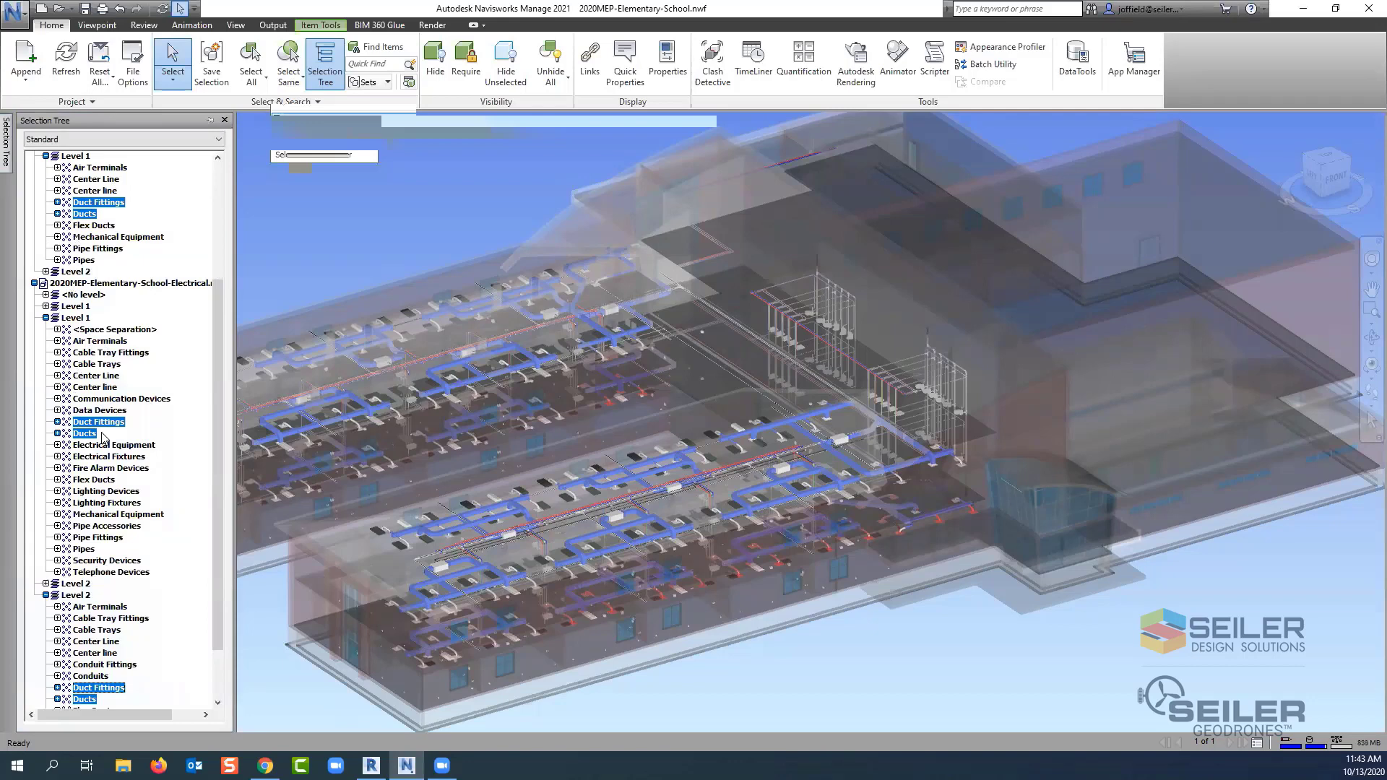
left_click(214, 84)
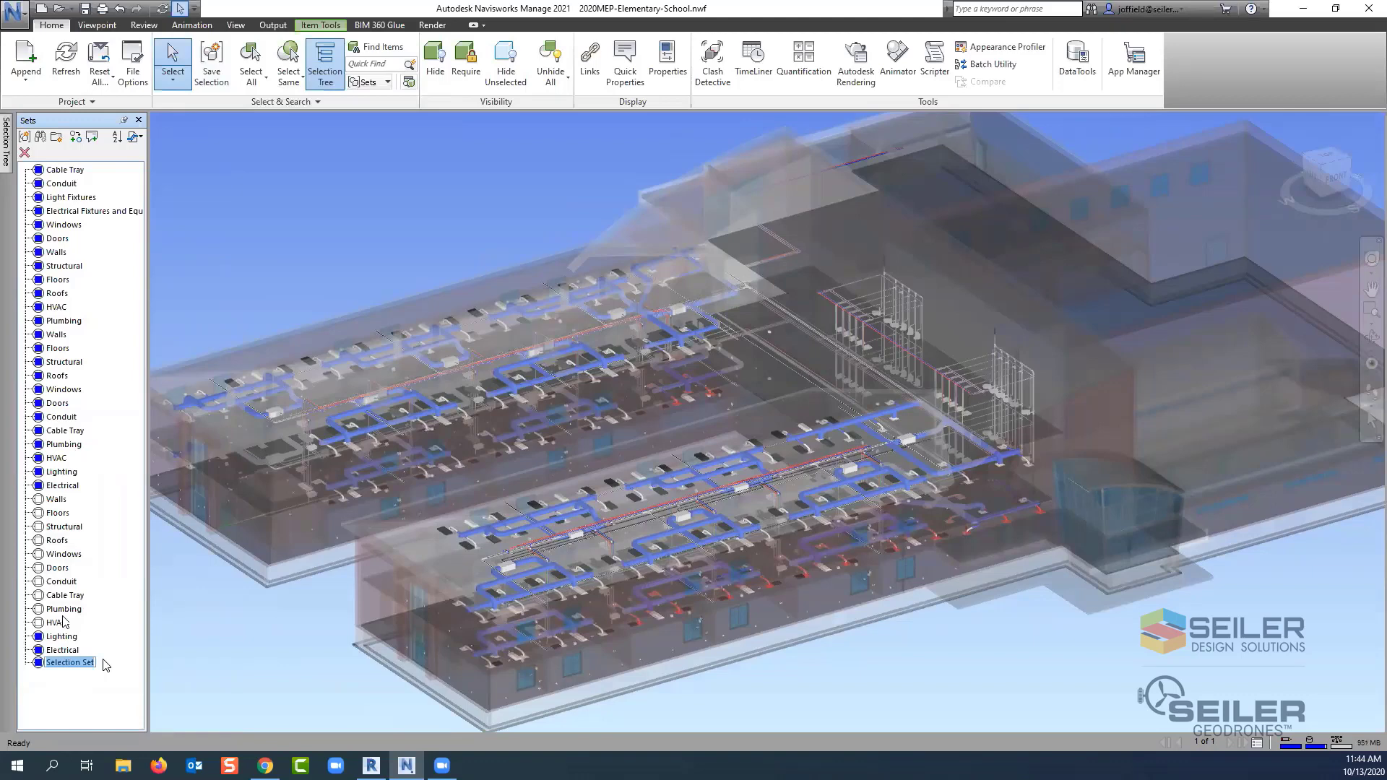
type("Project Duct and Fittings")
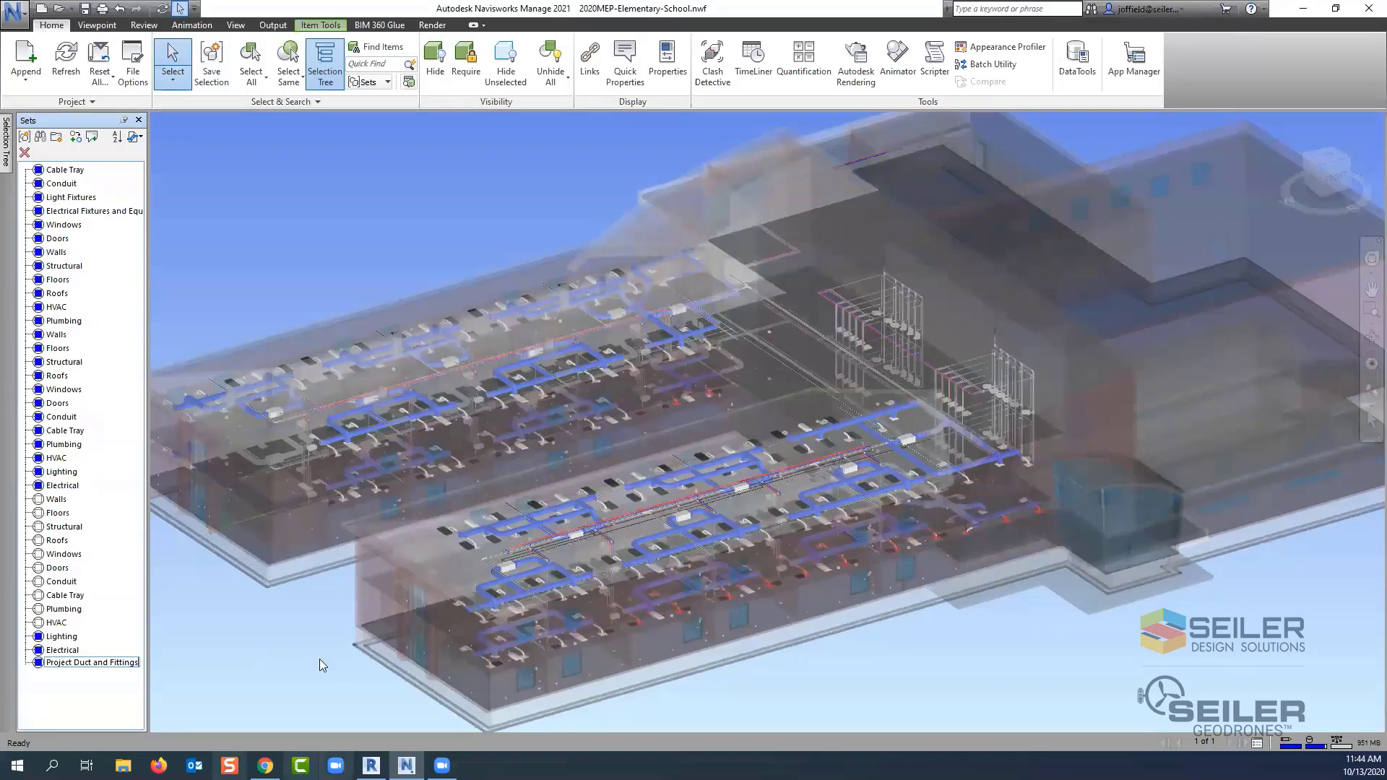
- Clear the selection, then compare what the Project Duct and Fittings, Electrical and Lighting sets highlight in the model
left_click(6, 140)
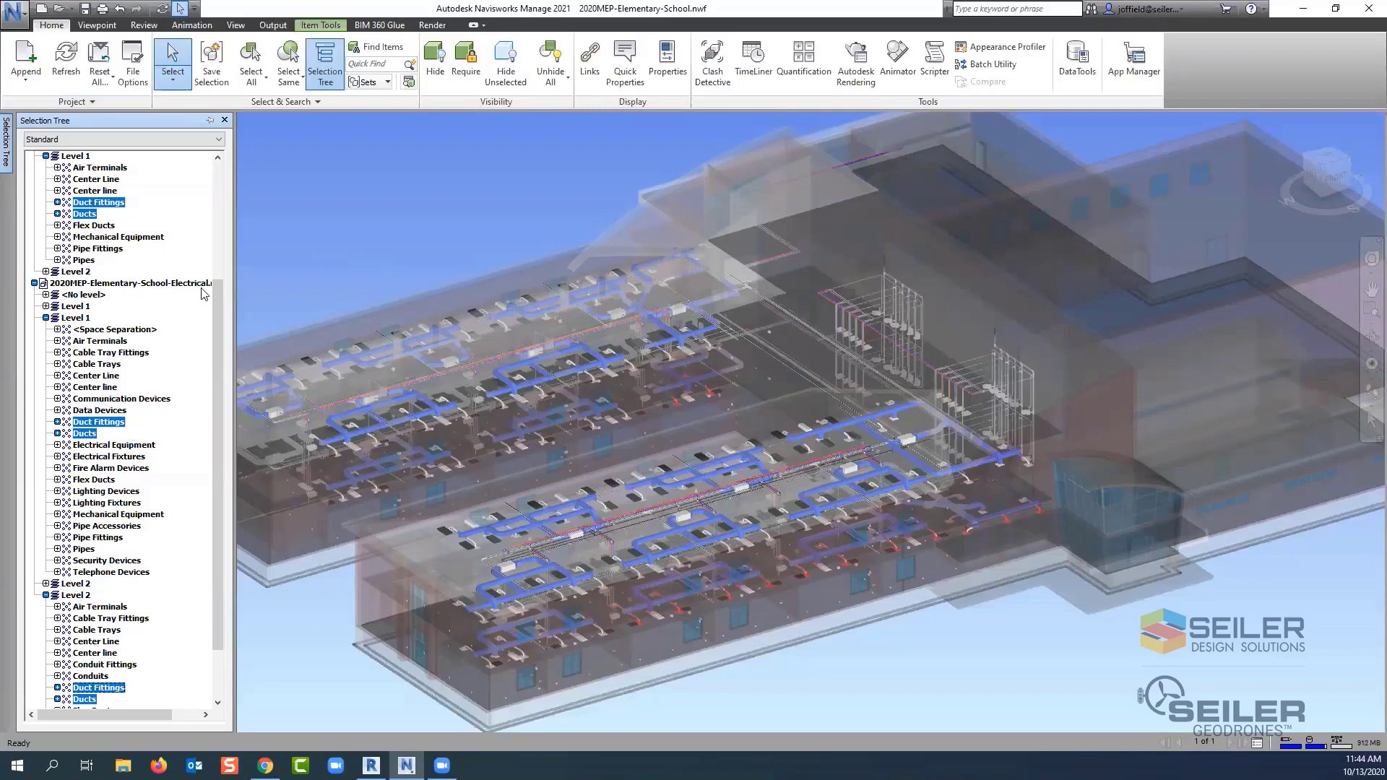
left_click(292, 169)
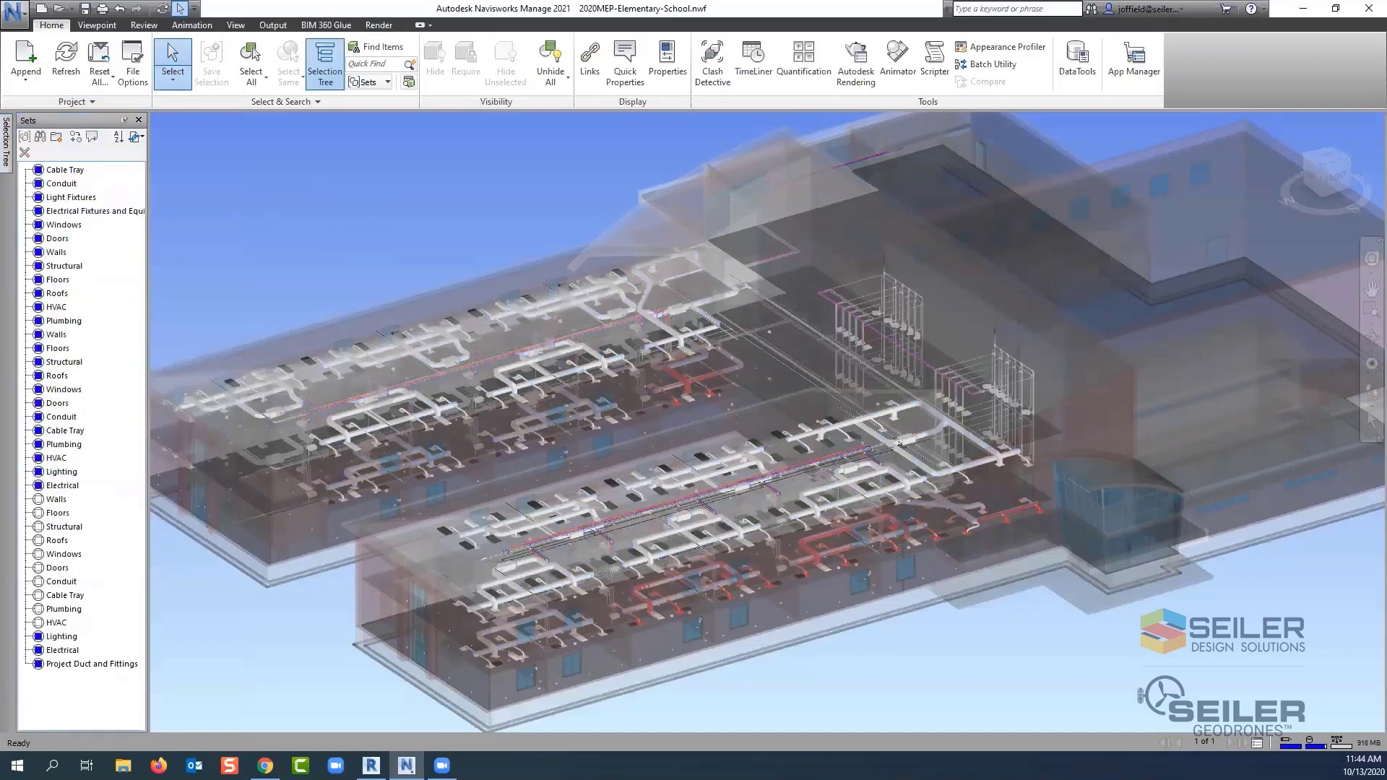
left_click(89, 665)
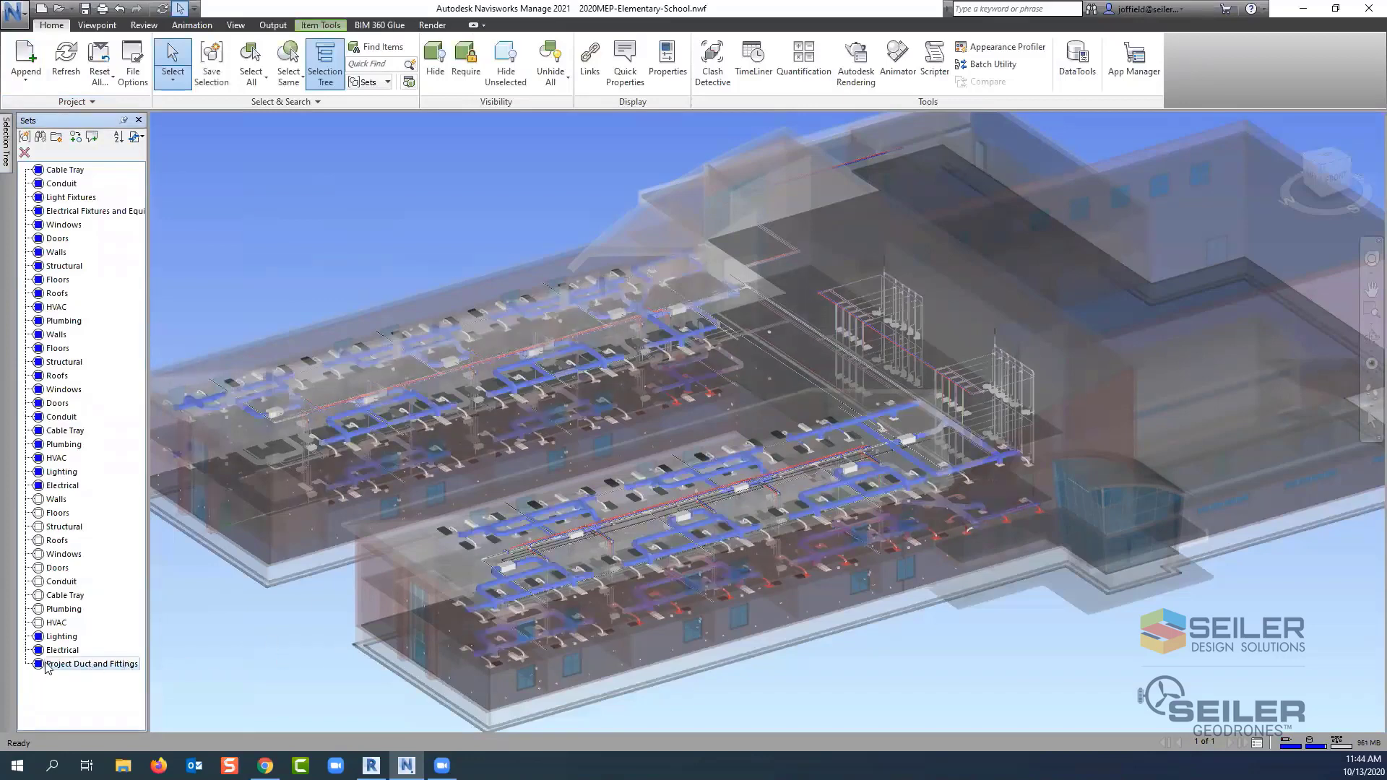
left_click(64, 651)
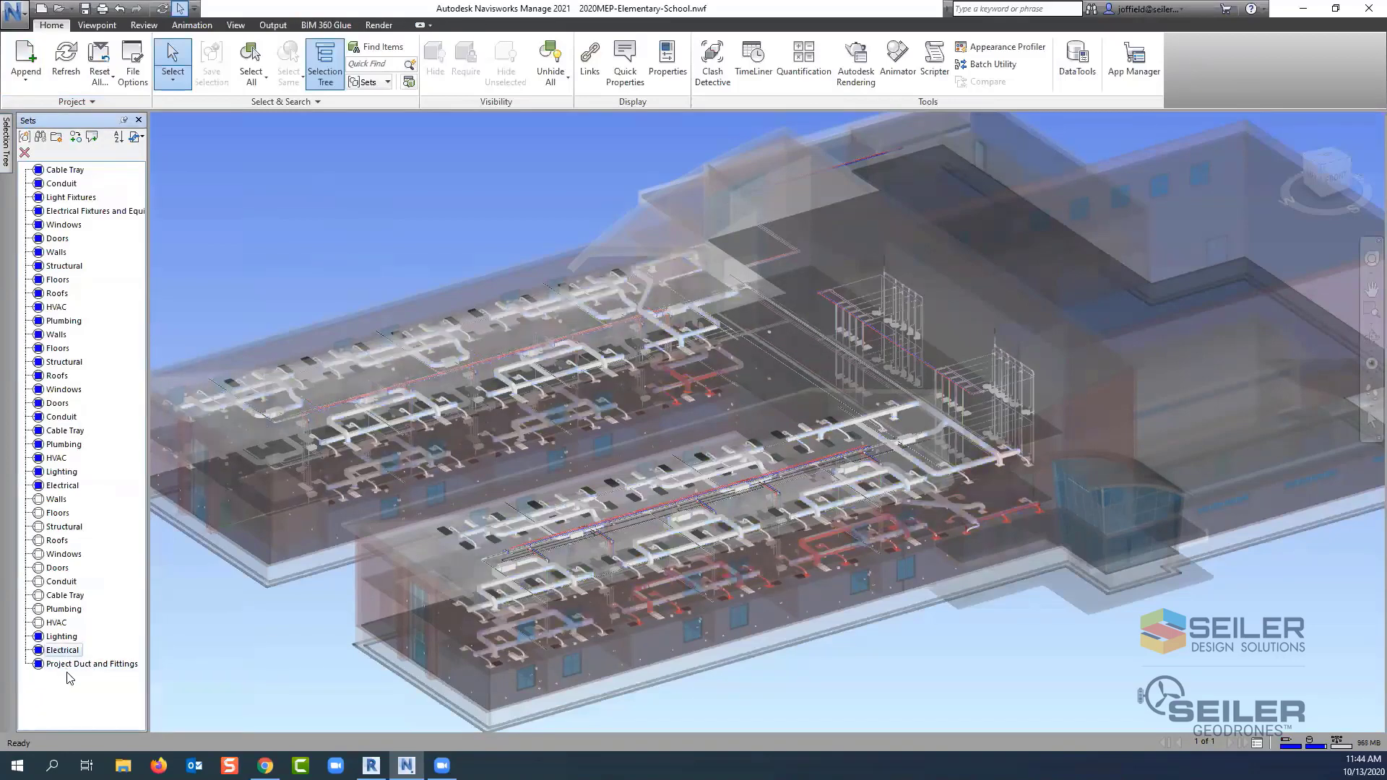
left_click(57, 636)
left_click(65, 664)
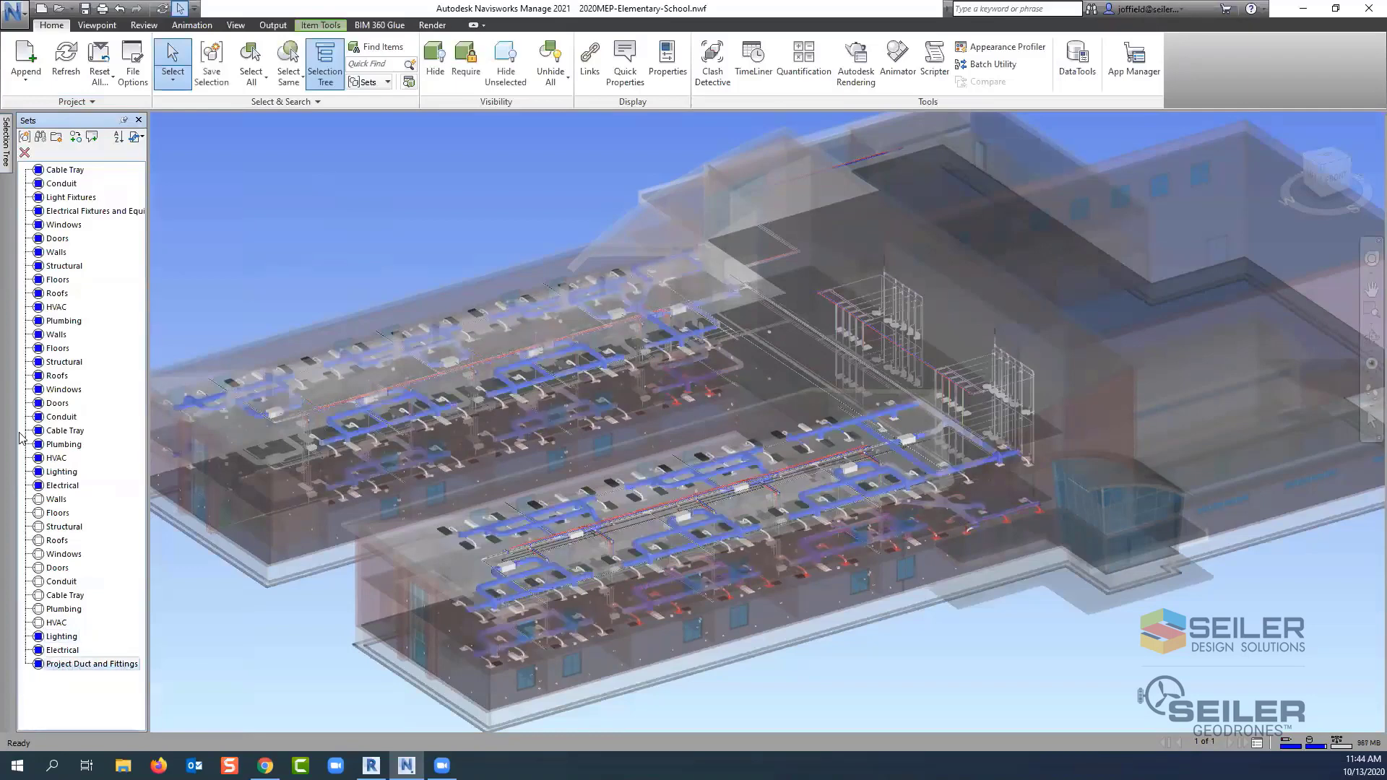
right_click(96, 664)
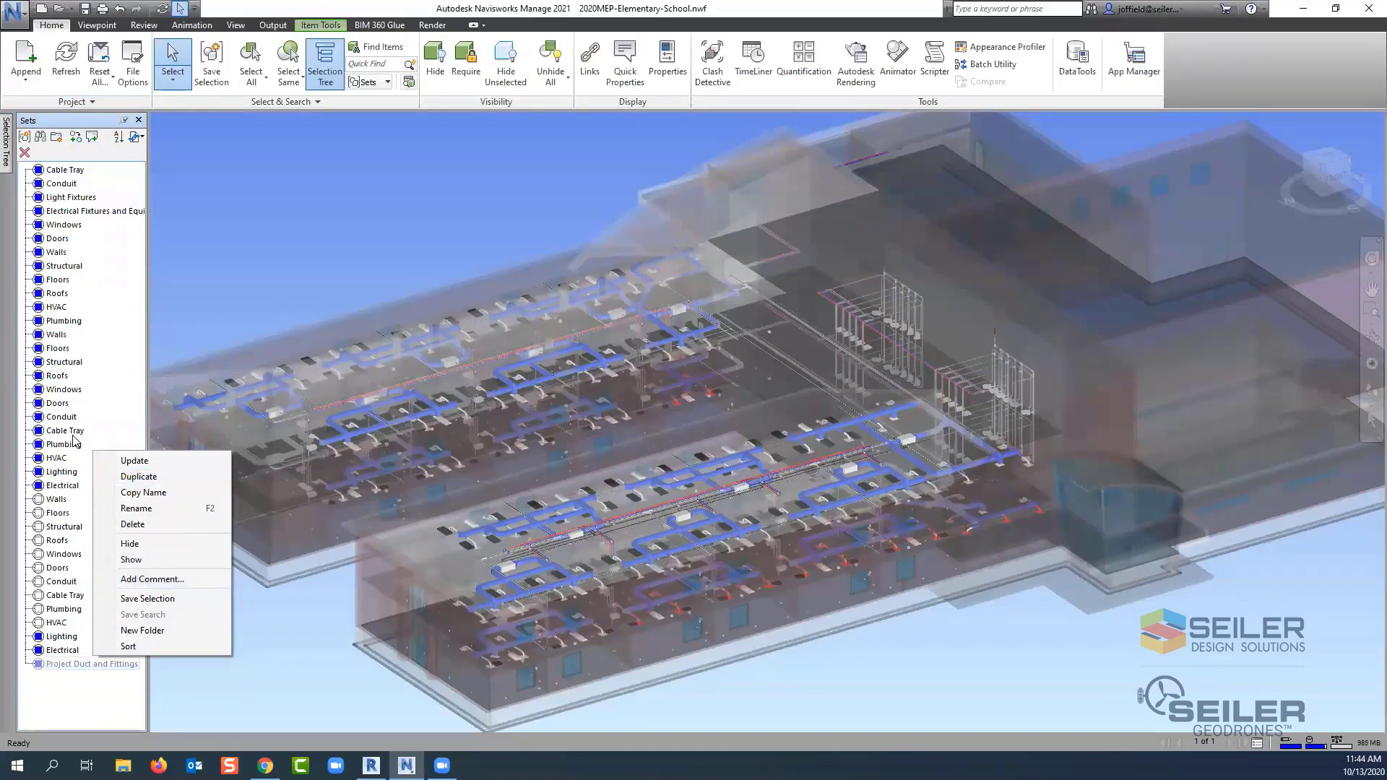
key("Escape")
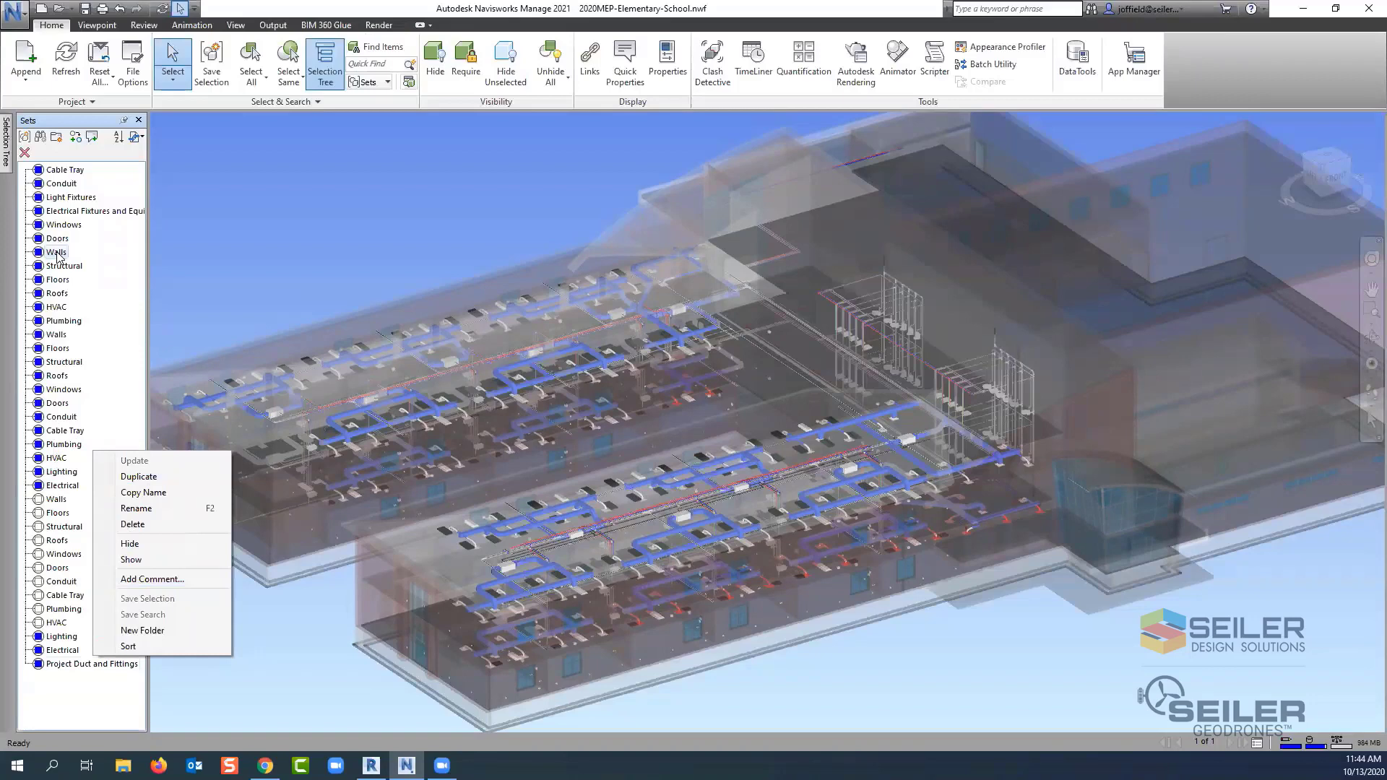
right_click(58, 257)
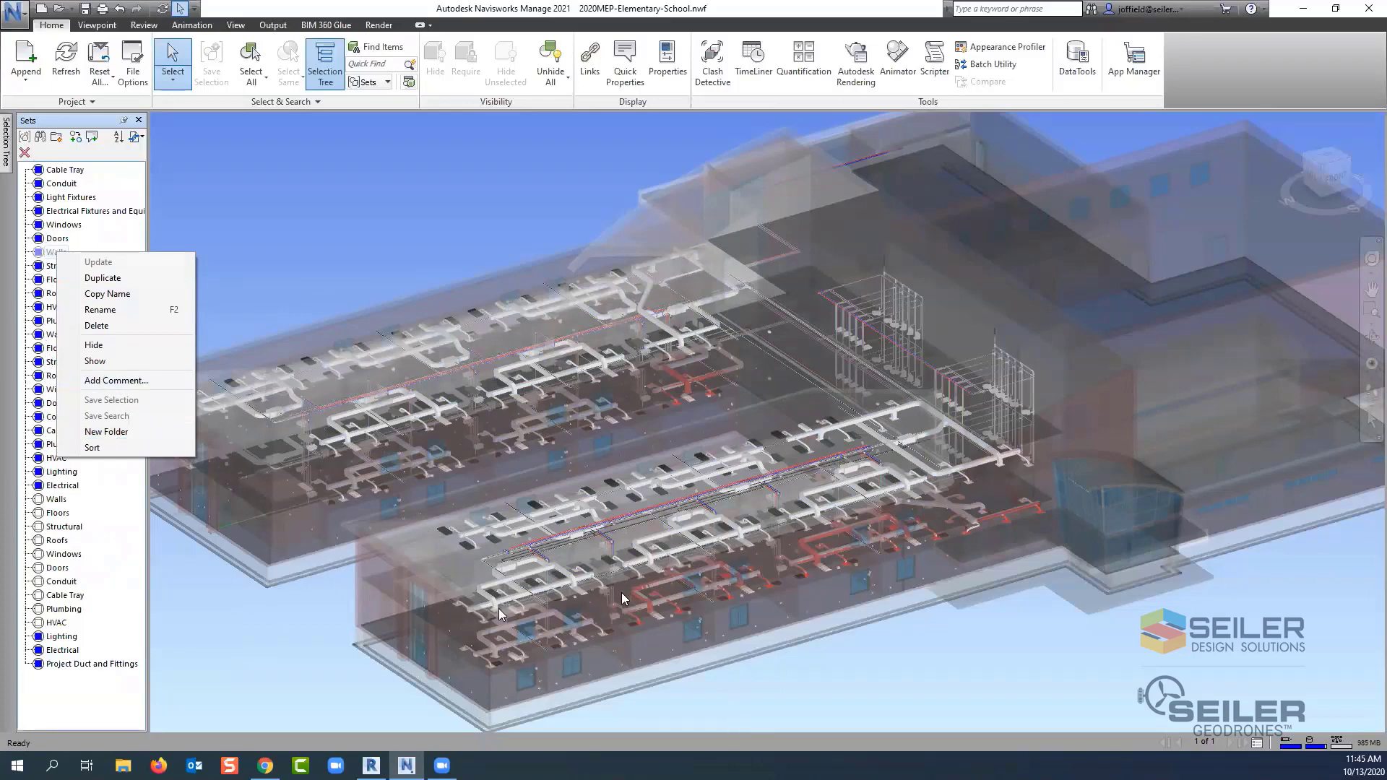
- Select the Walls category on Level 1 of the architectural model and extend the selection to everything with the same name
left_click(8, 160)
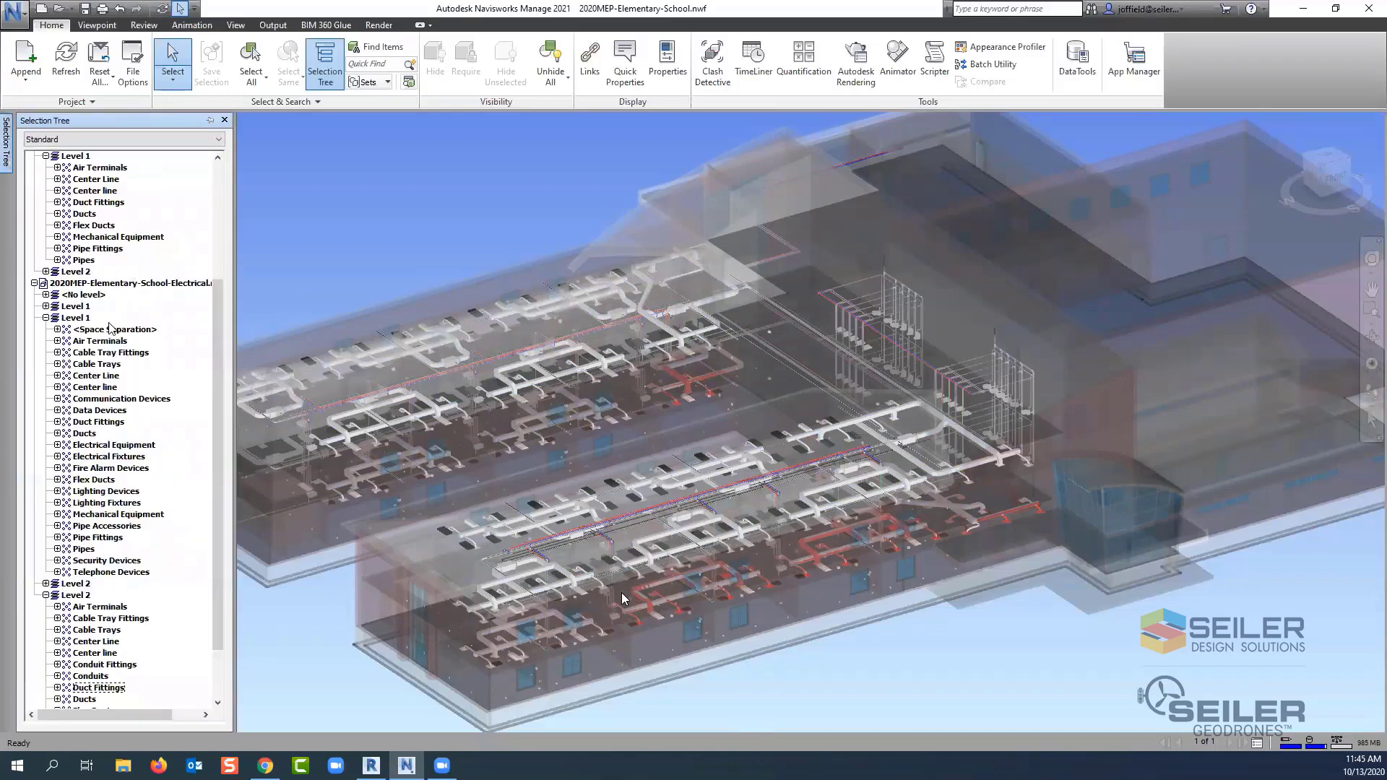
scroll(127, 429, "down", 2)
scroll(104, 479, "up", 7)
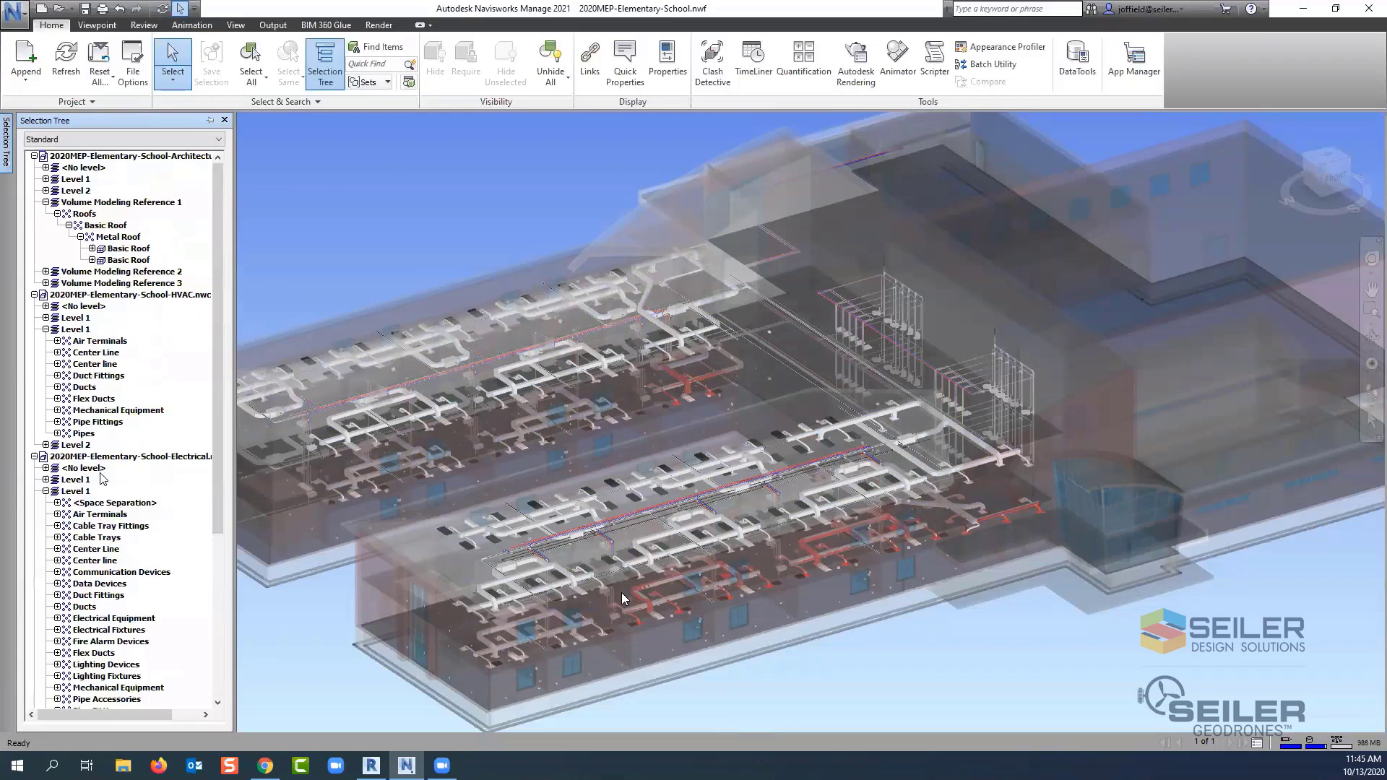
left_click(45, 179)
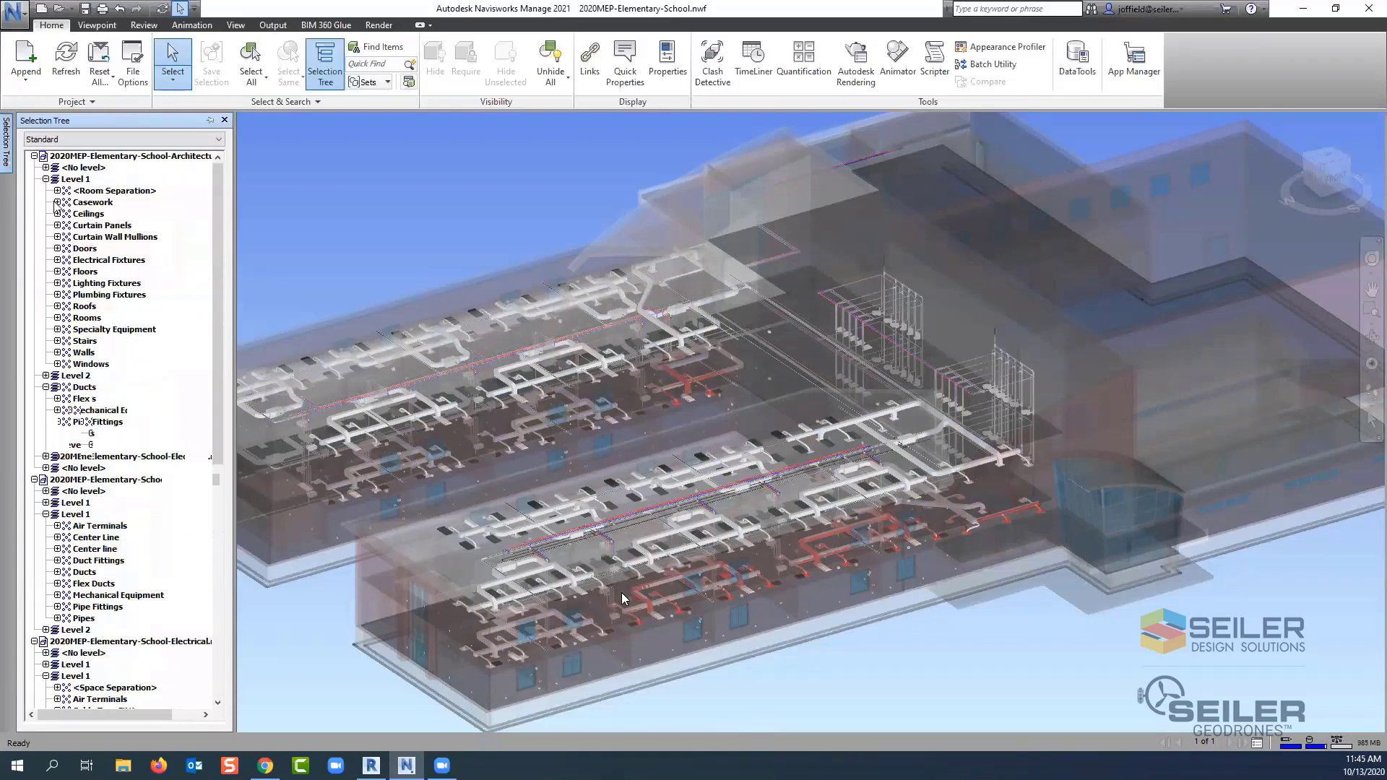
left_click(82, 354)
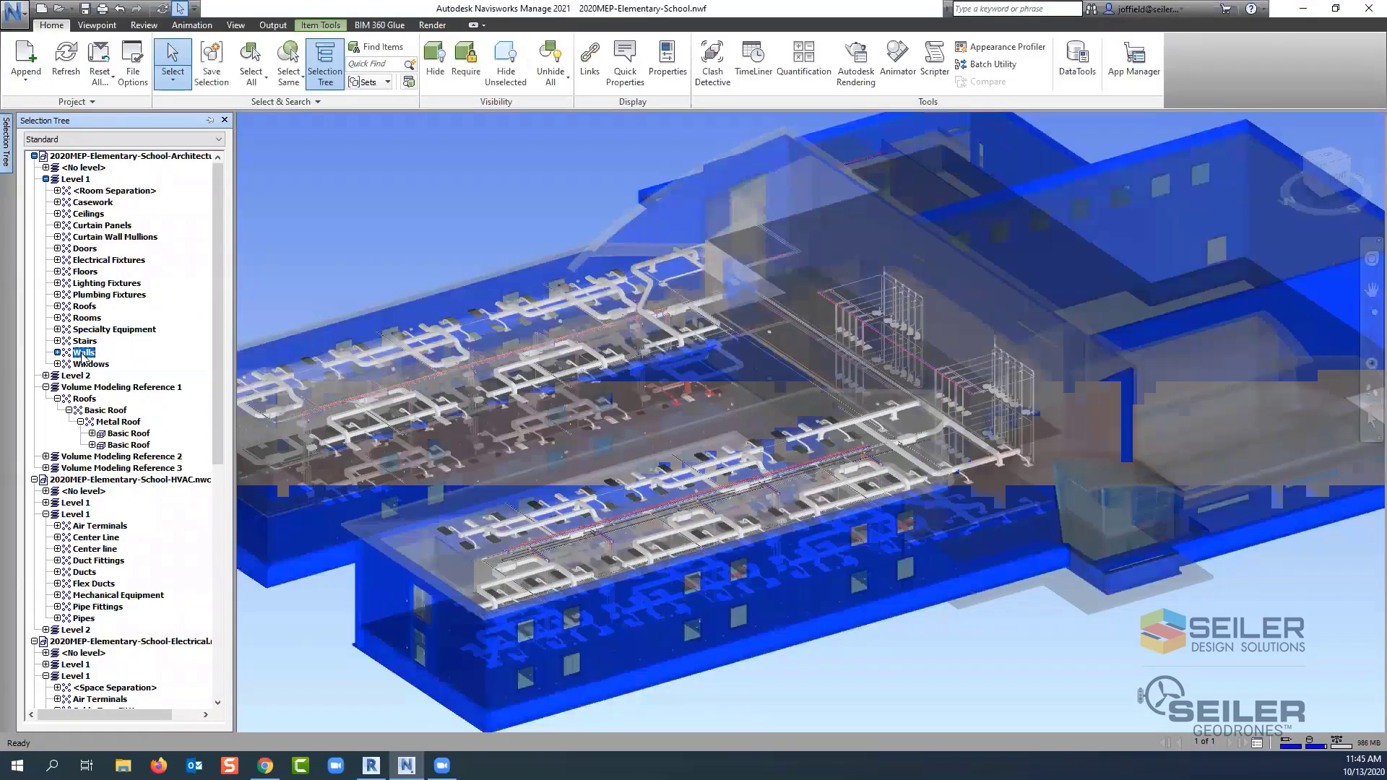
right_click(83, 354)
left_click(298, 77)
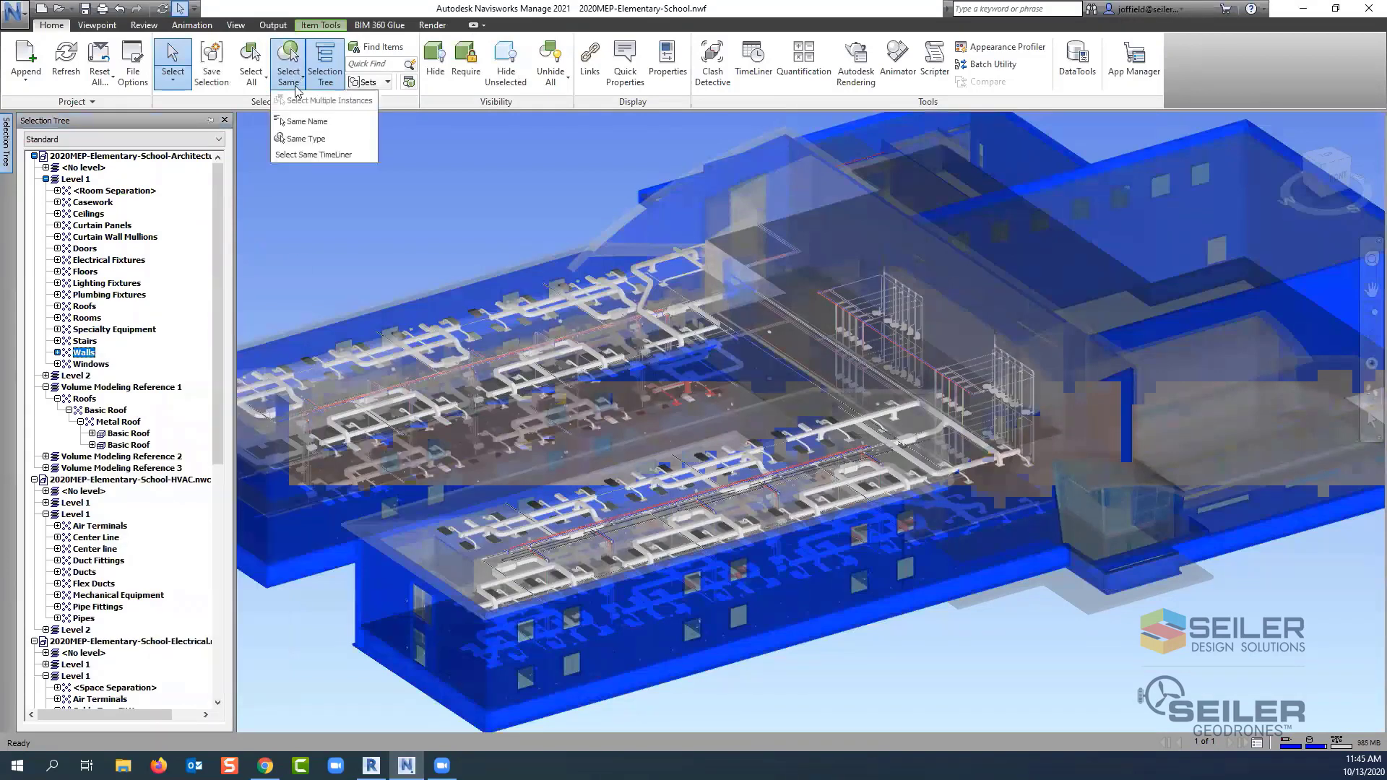
left_click(305, 122)
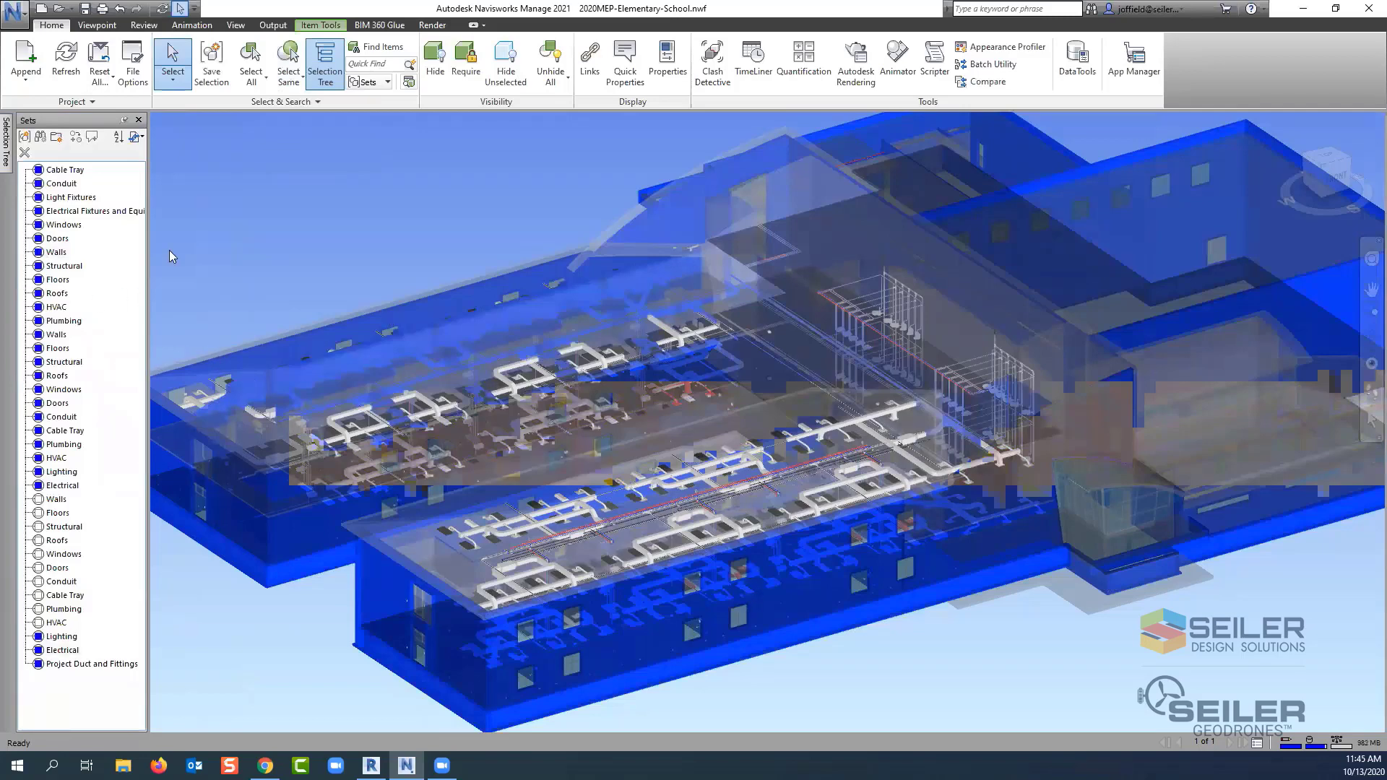
- Save the selected walls as a selection set named "Project Walls"
left_click(212, 65)
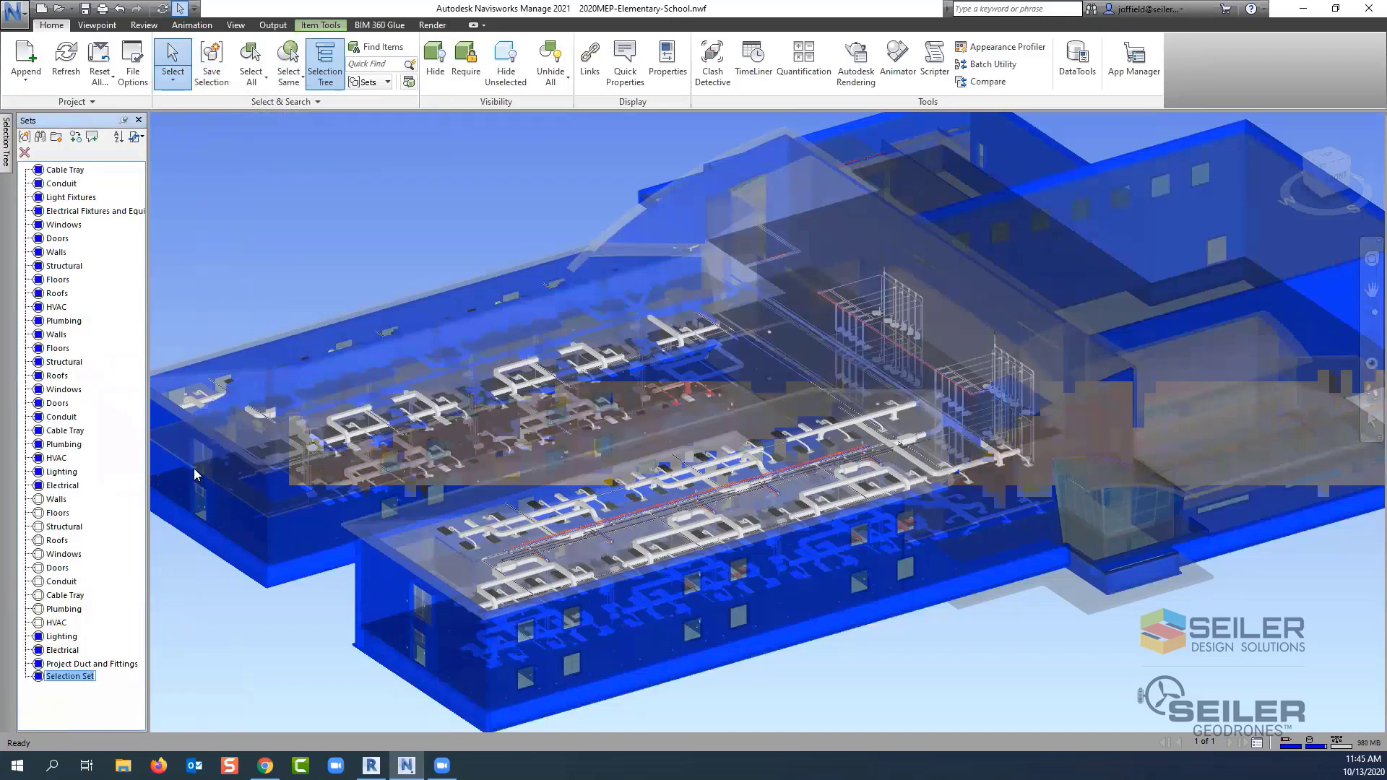
type("Project Walls")
key("Return")
- Add a new clash test in Clash Detective and list both Selection A and Selection B by Sets
left_click(713, 64)
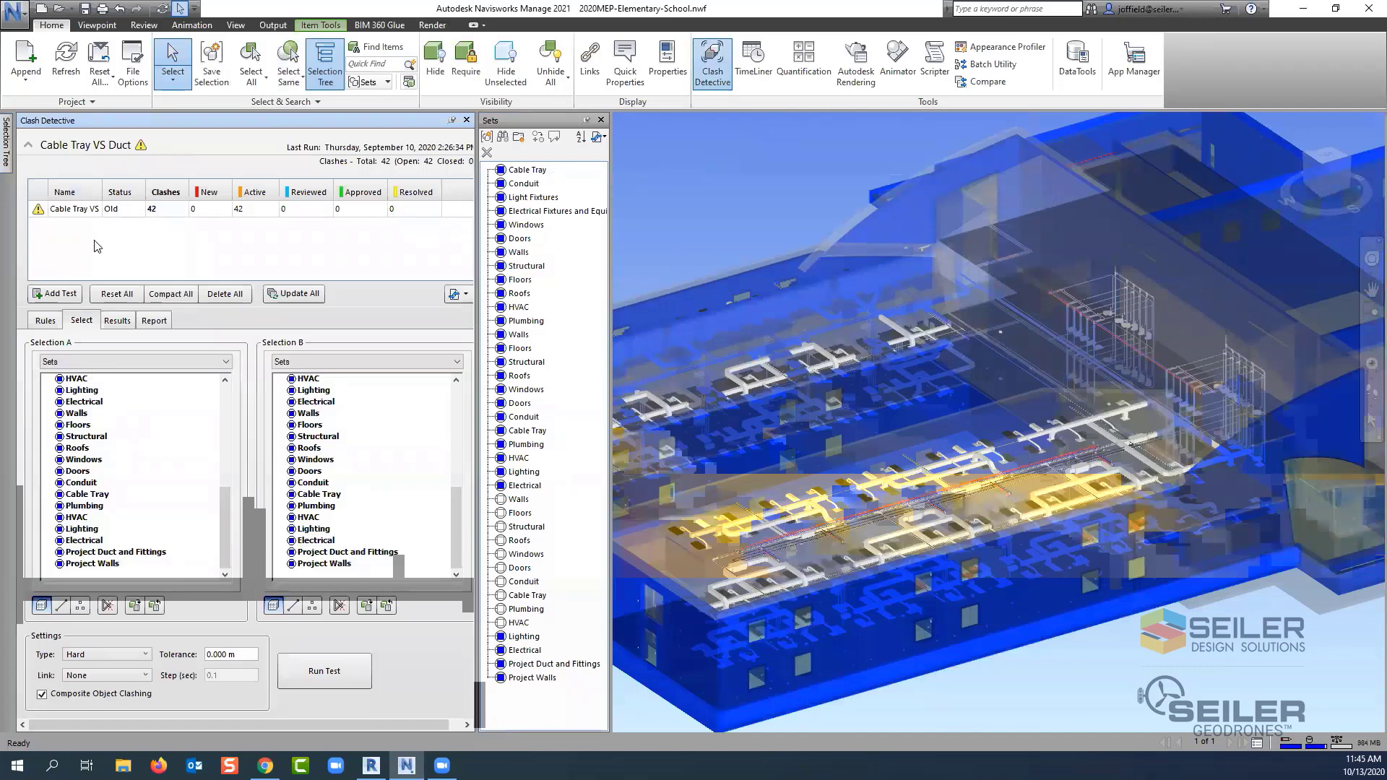
left_click(55, 293)
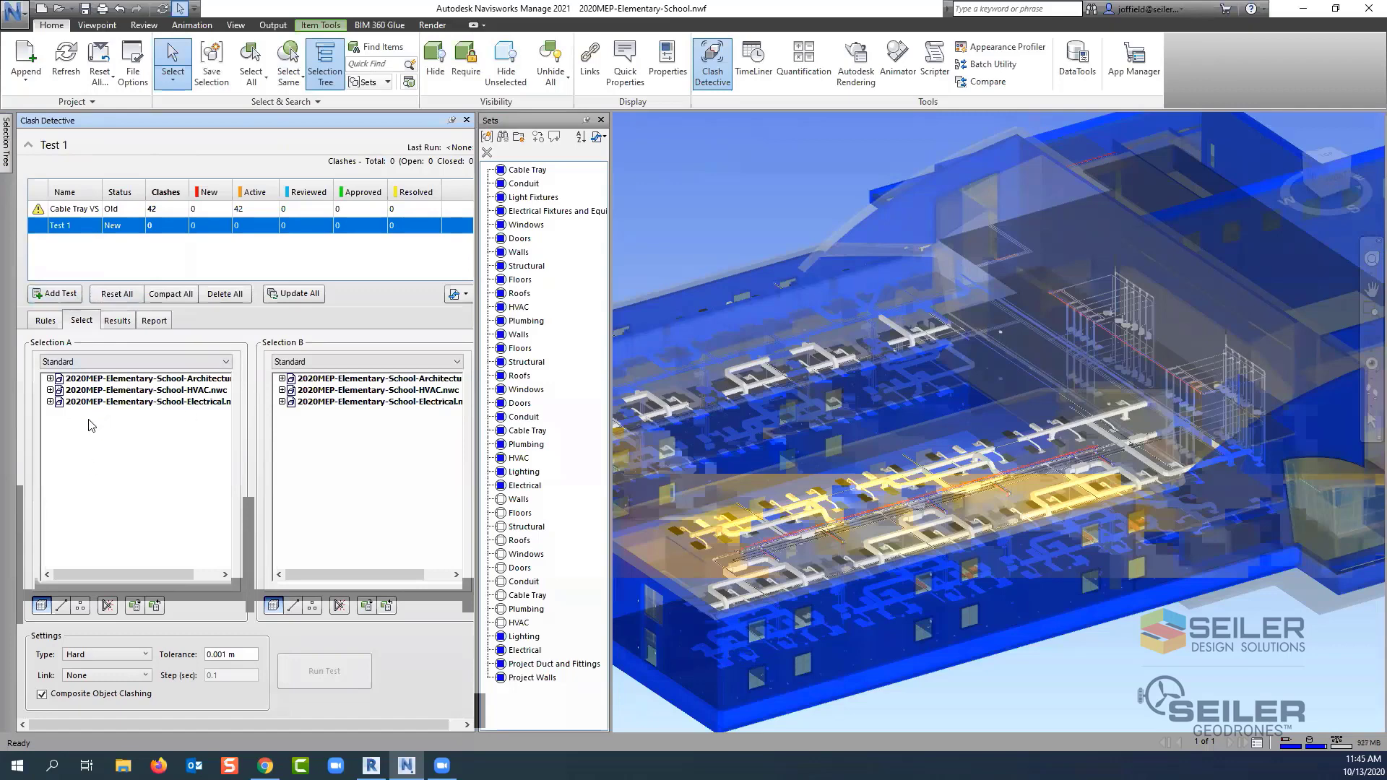
left_click(50, 378)
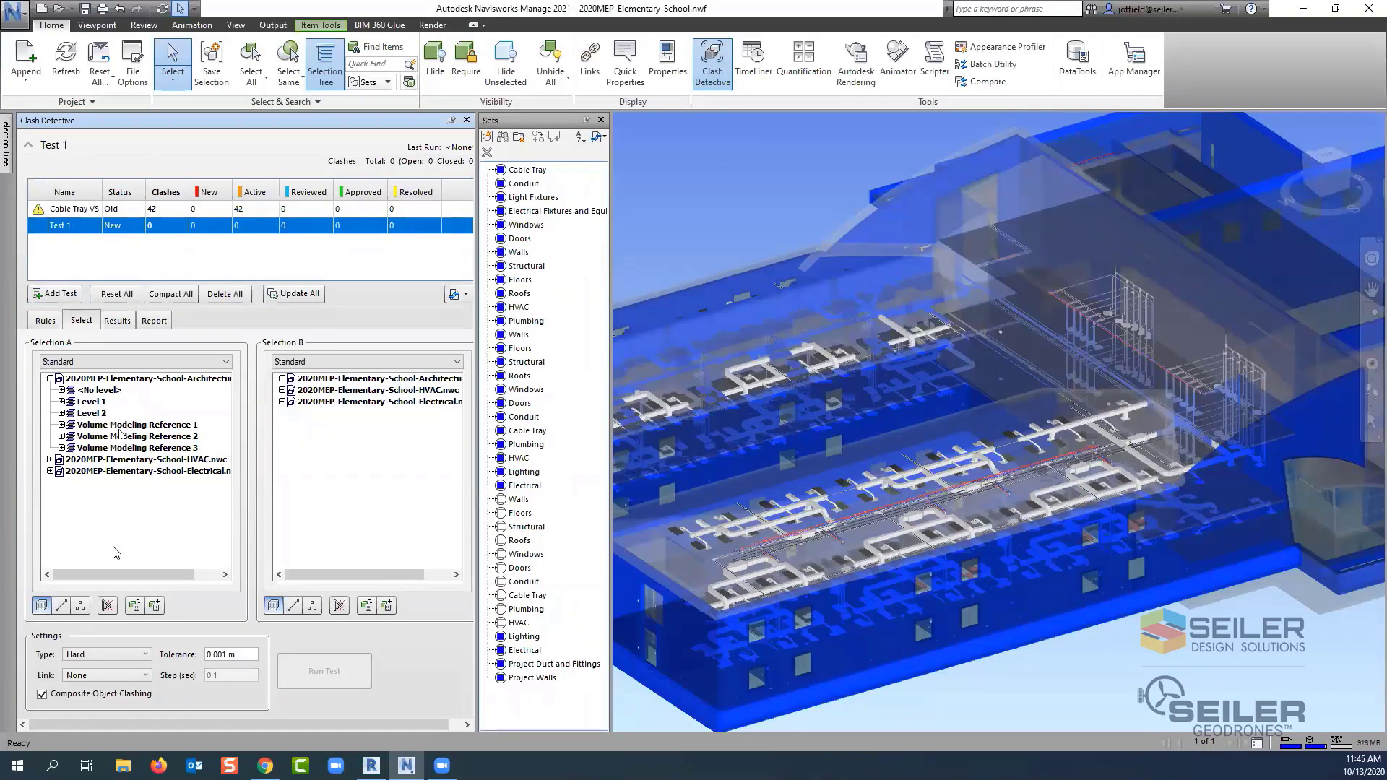
left_click(78, 362)
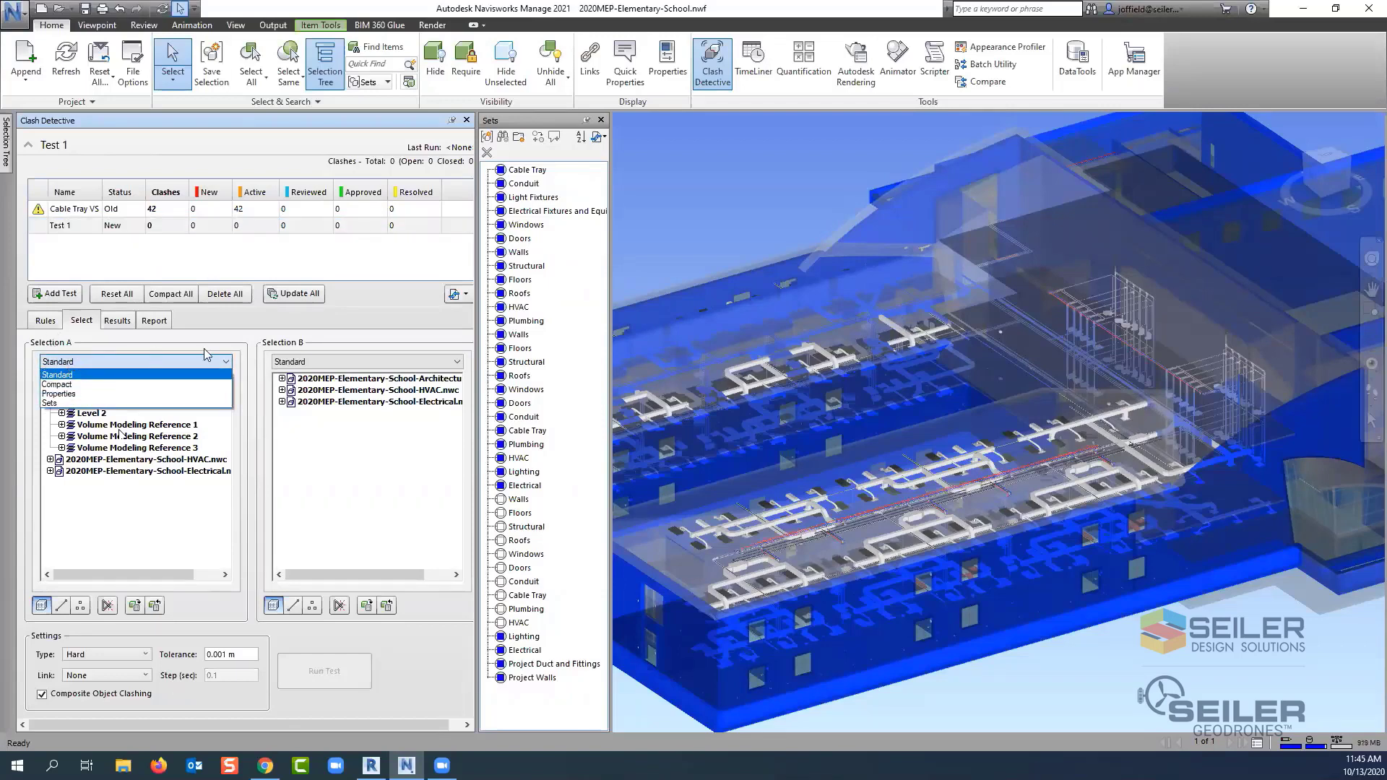
left_click(51, 402)
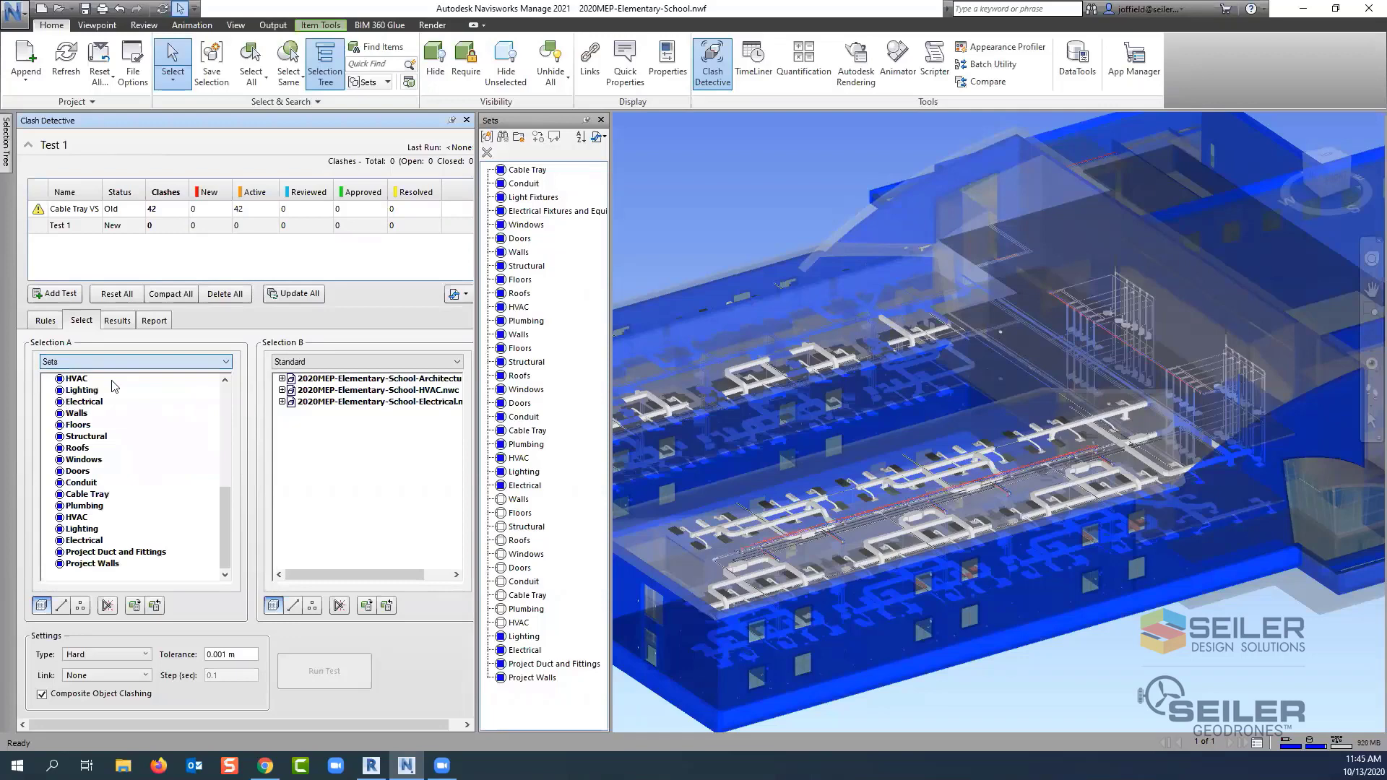
left_click(324, 362)
left_click(311, 403)
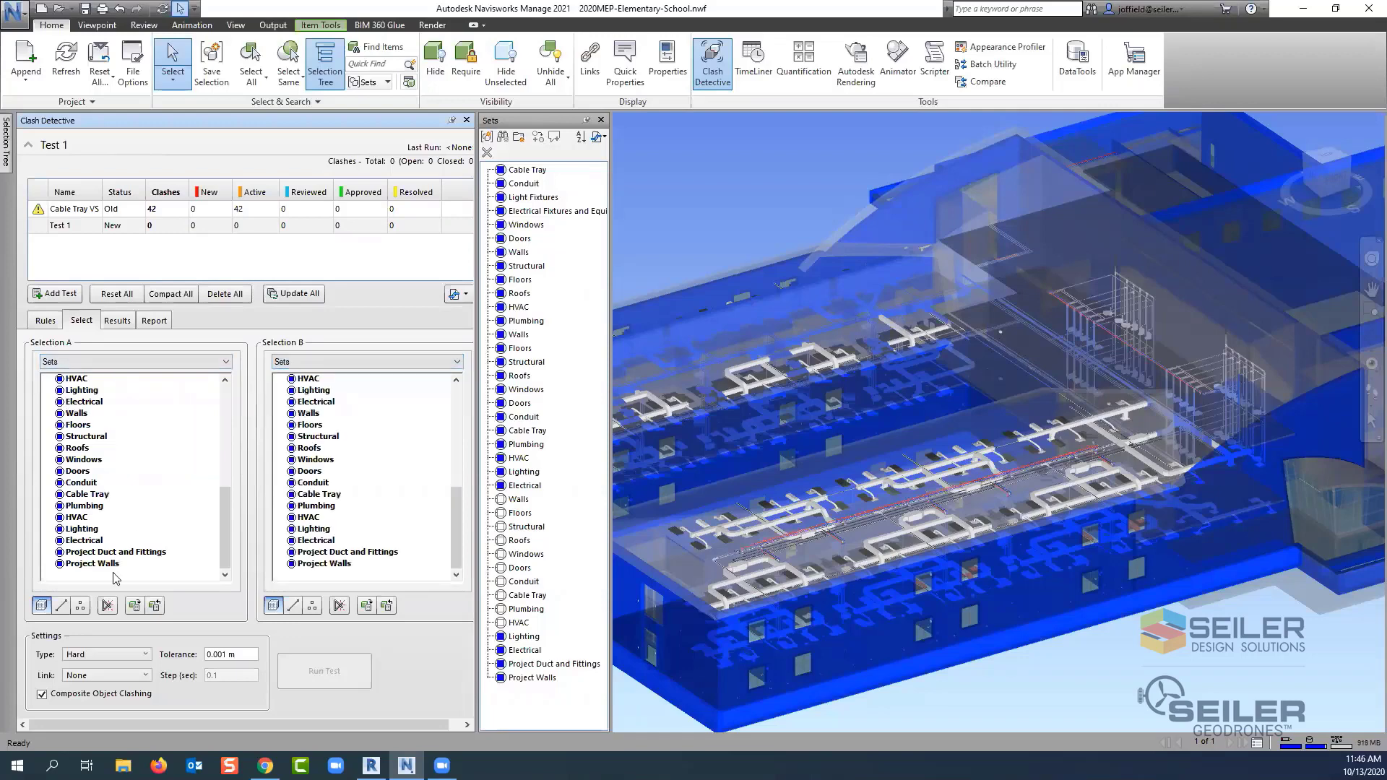
- Set Project Duct and Fittings as Selection A and Project Walls as Selection B, and run the clash test
left_click(89, 553)
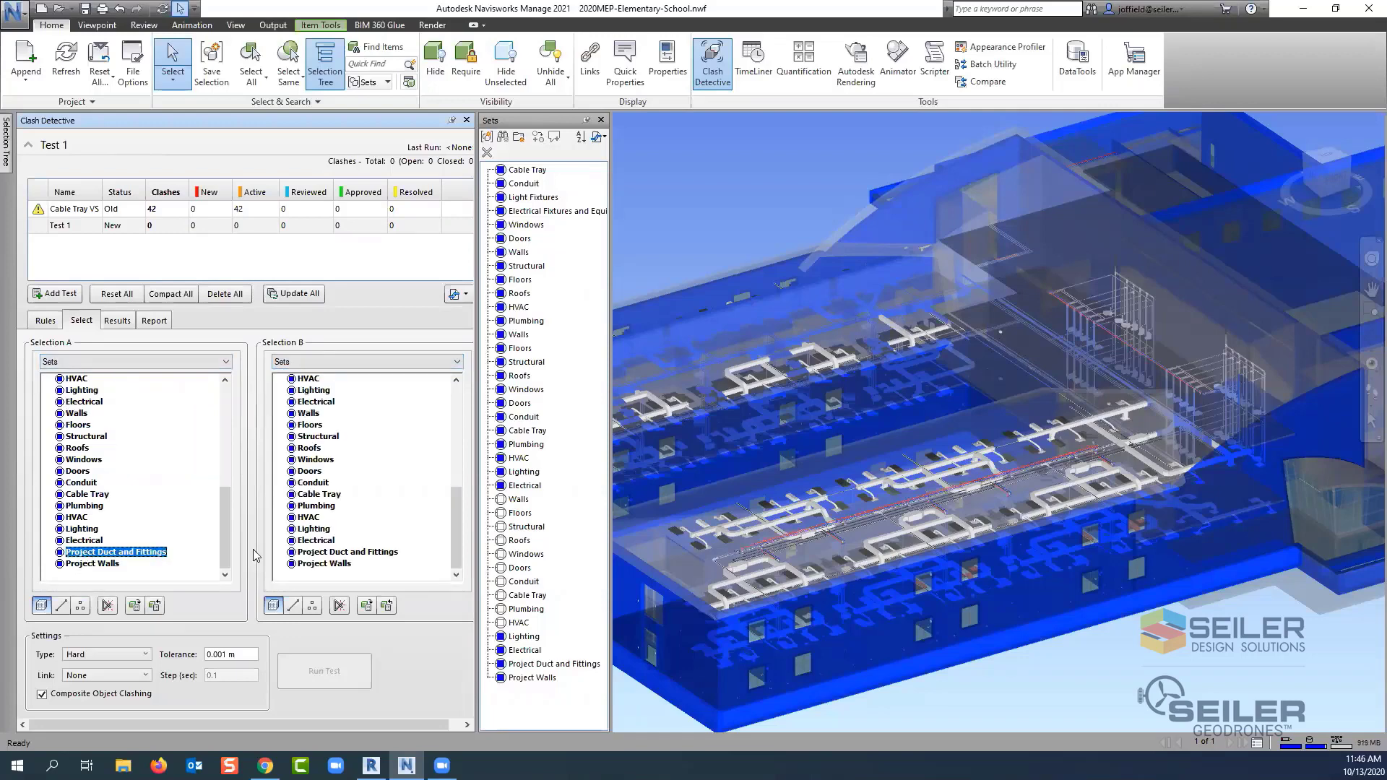
left_click(325, 564)
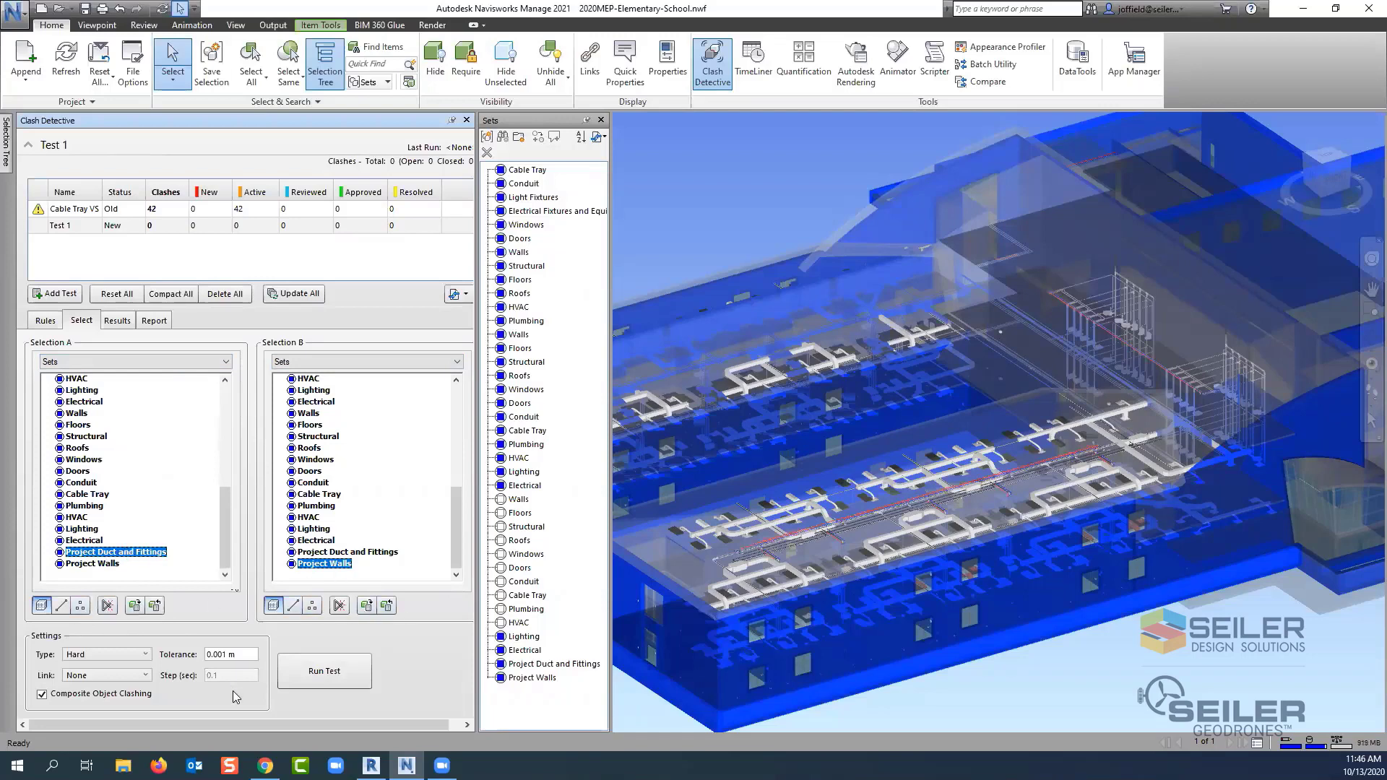
left_click(351, 676)
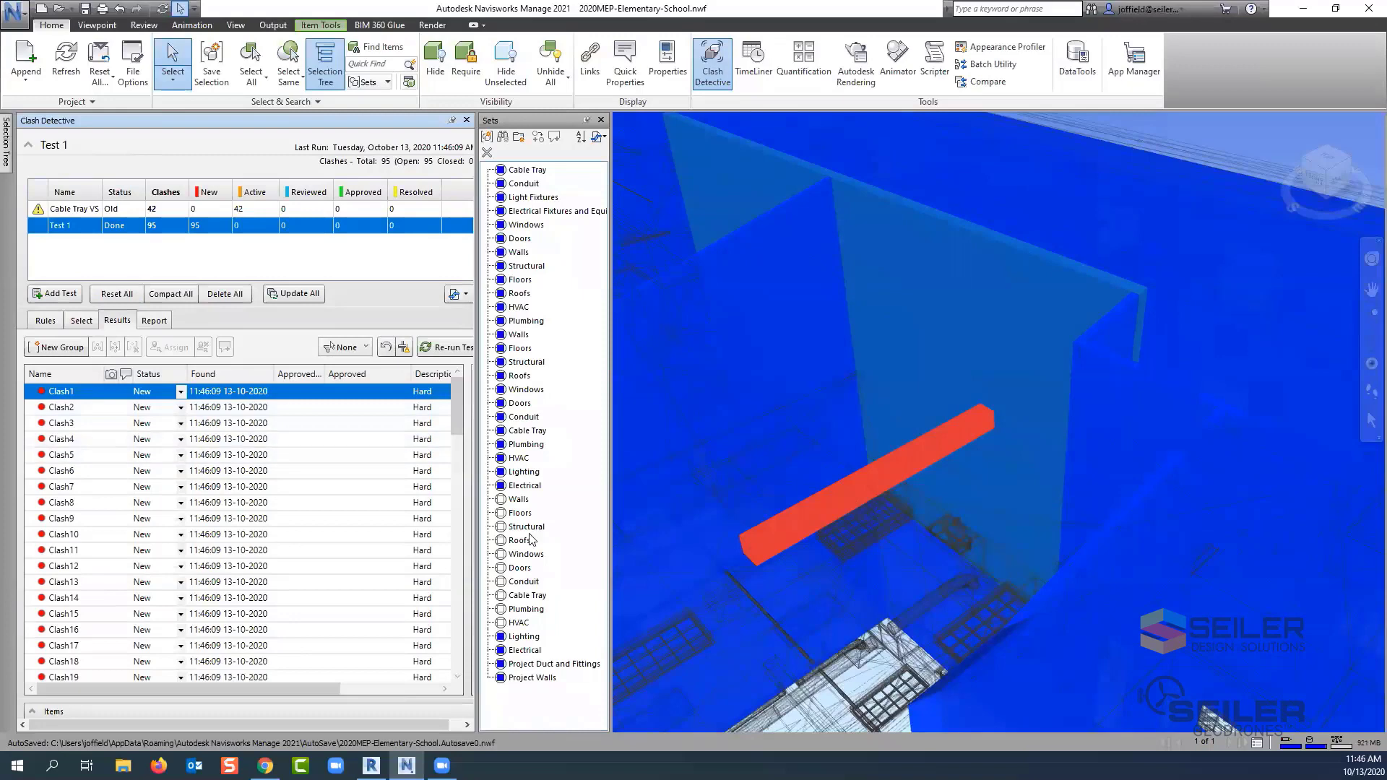
- Inspect Clash3, Clash6 and Clash9 of the new test in the model and look through the results list
left_click(109, 419)
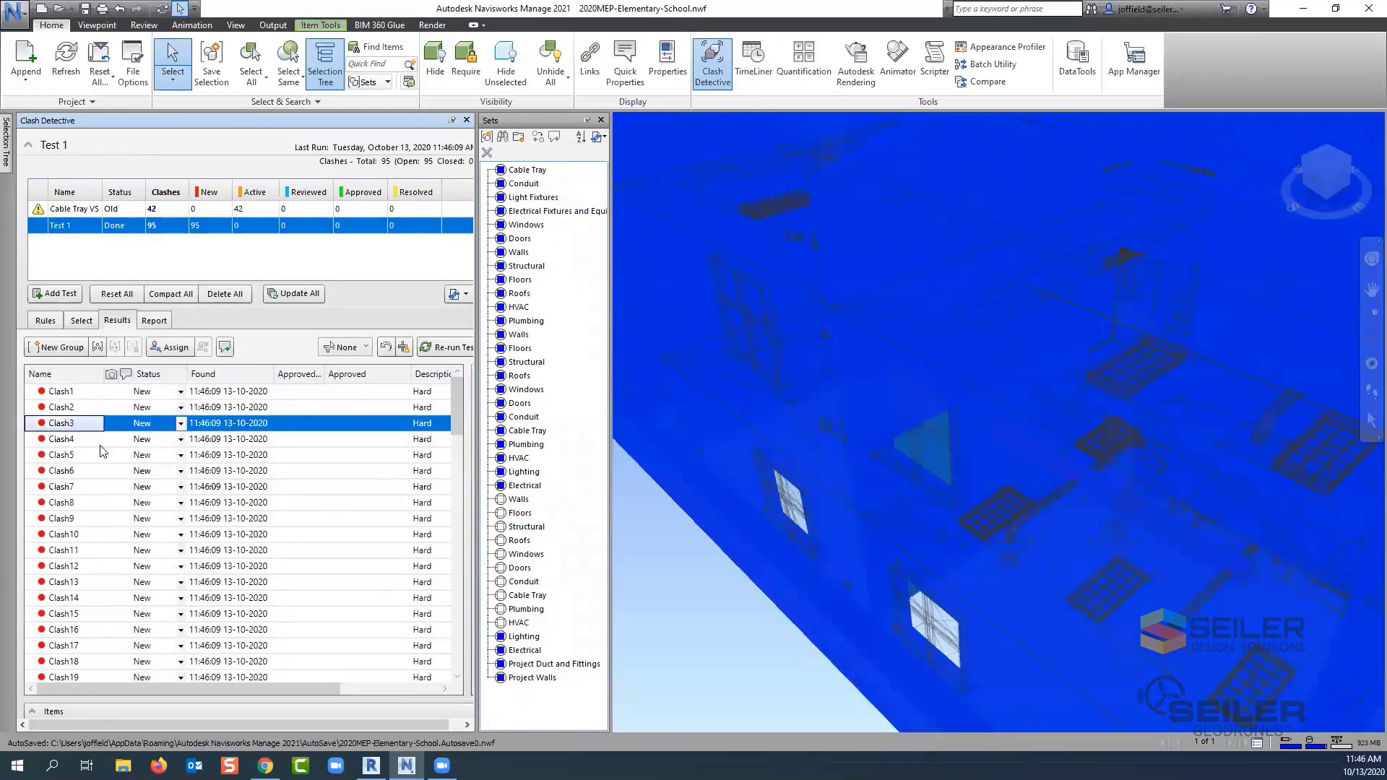
left_click(83, 471)
left_click(72, 518)
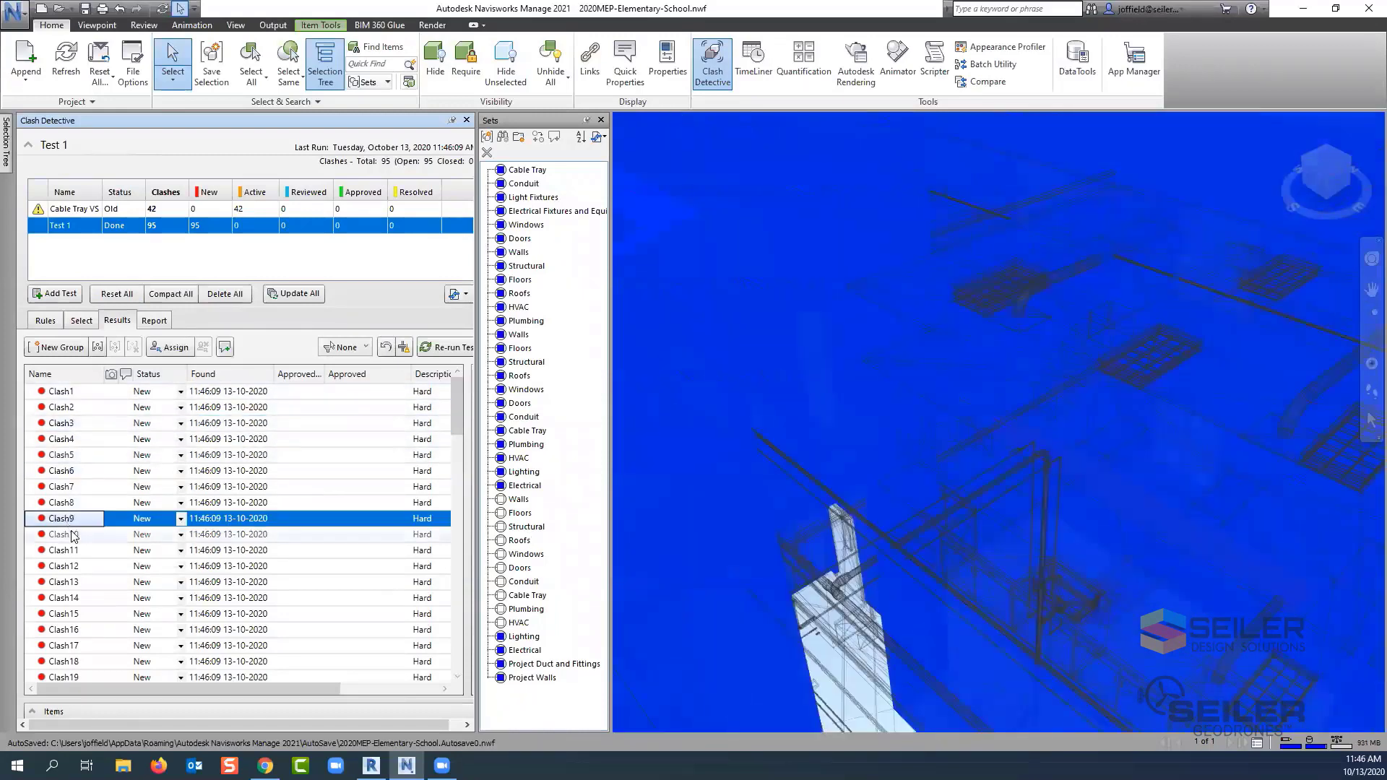
scroll(75, 528, "down", 2)
scroll(427, 374, "up", 2)
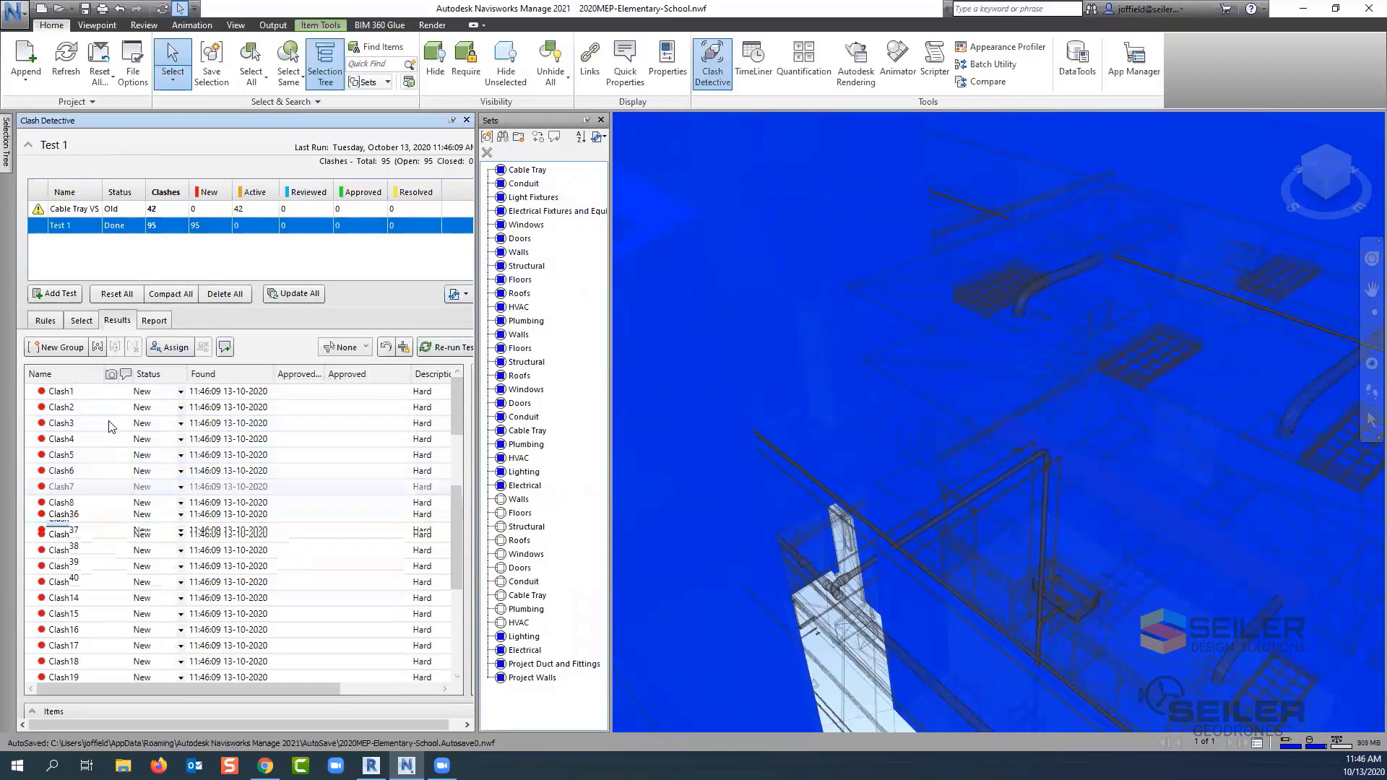
- Open TimeLiner to view the scheduled construction tasks, and close the Sets, Clash Detective and TimeLiner windows
left_click(753, 62)
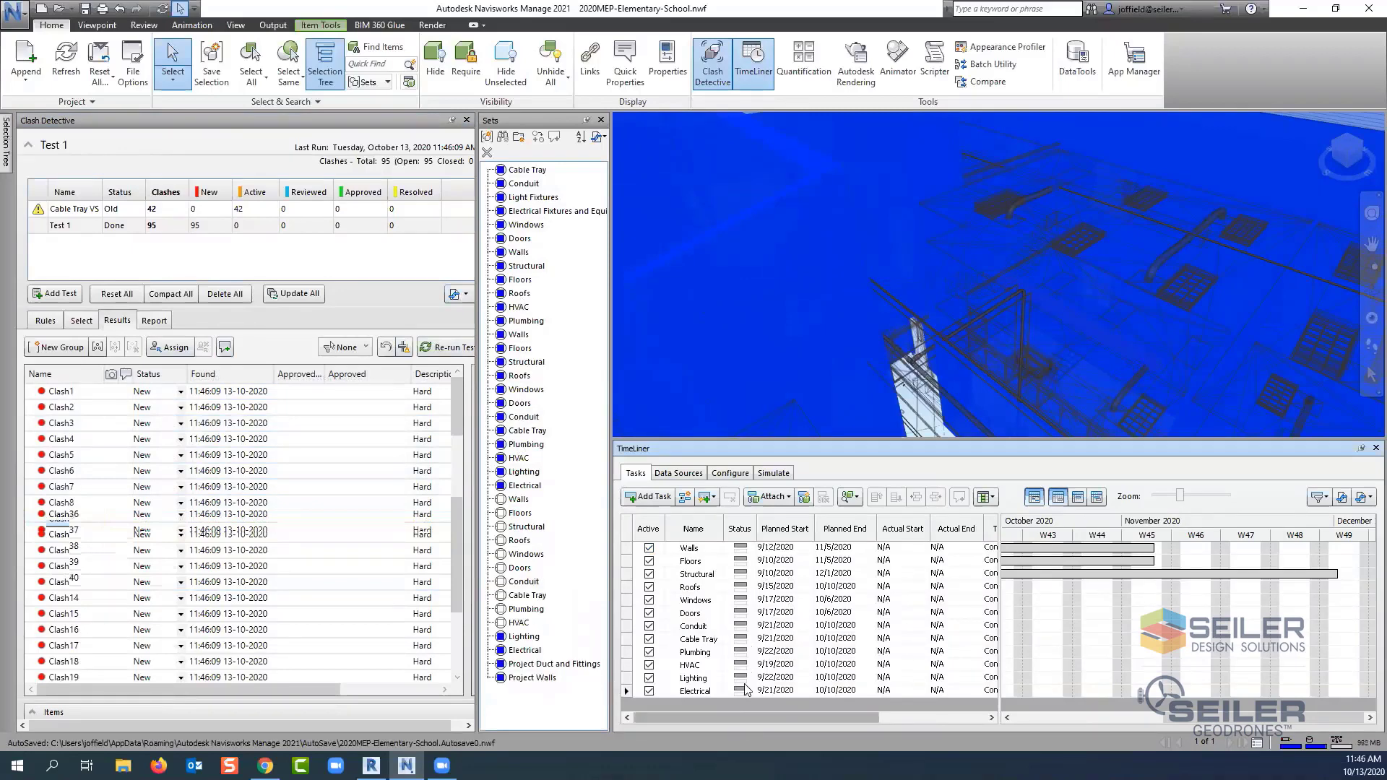
left_click(602, 123)
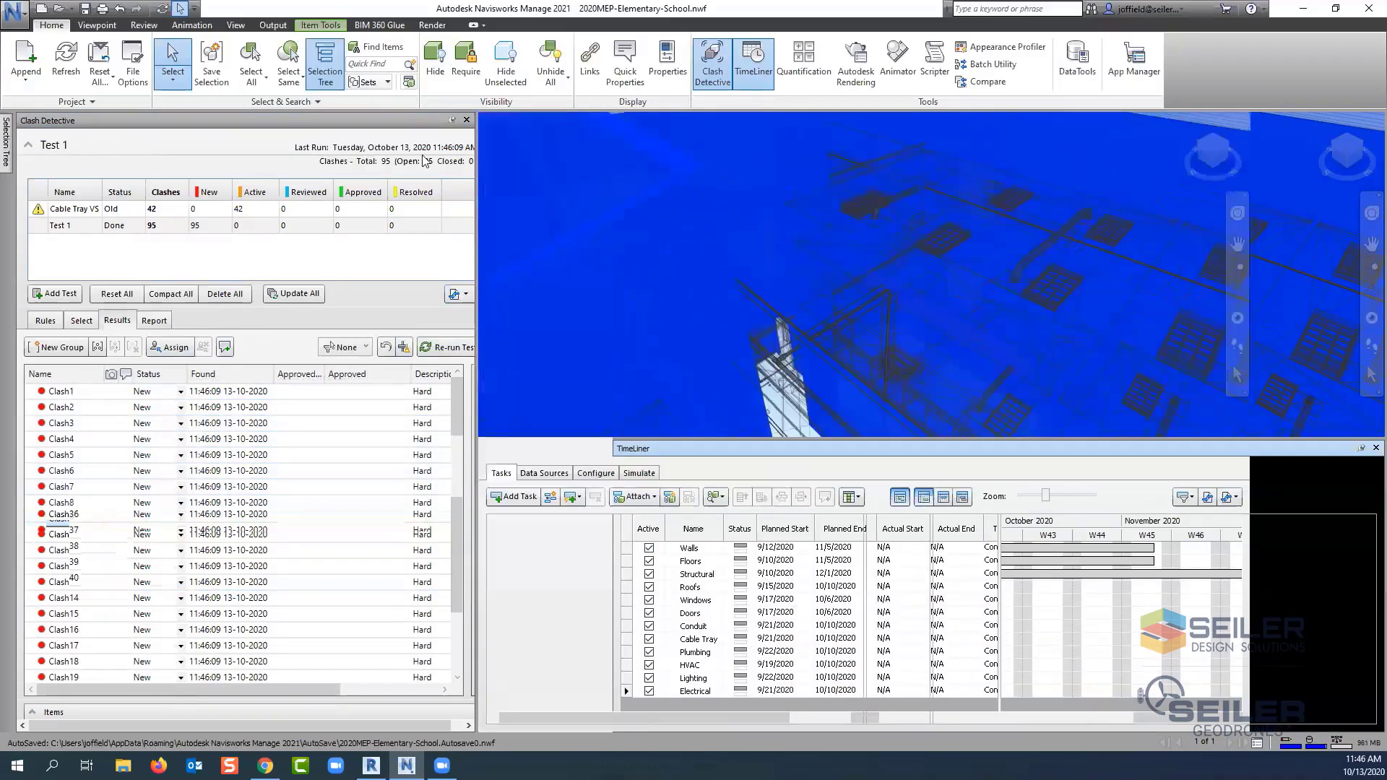
left_click(467, 121)
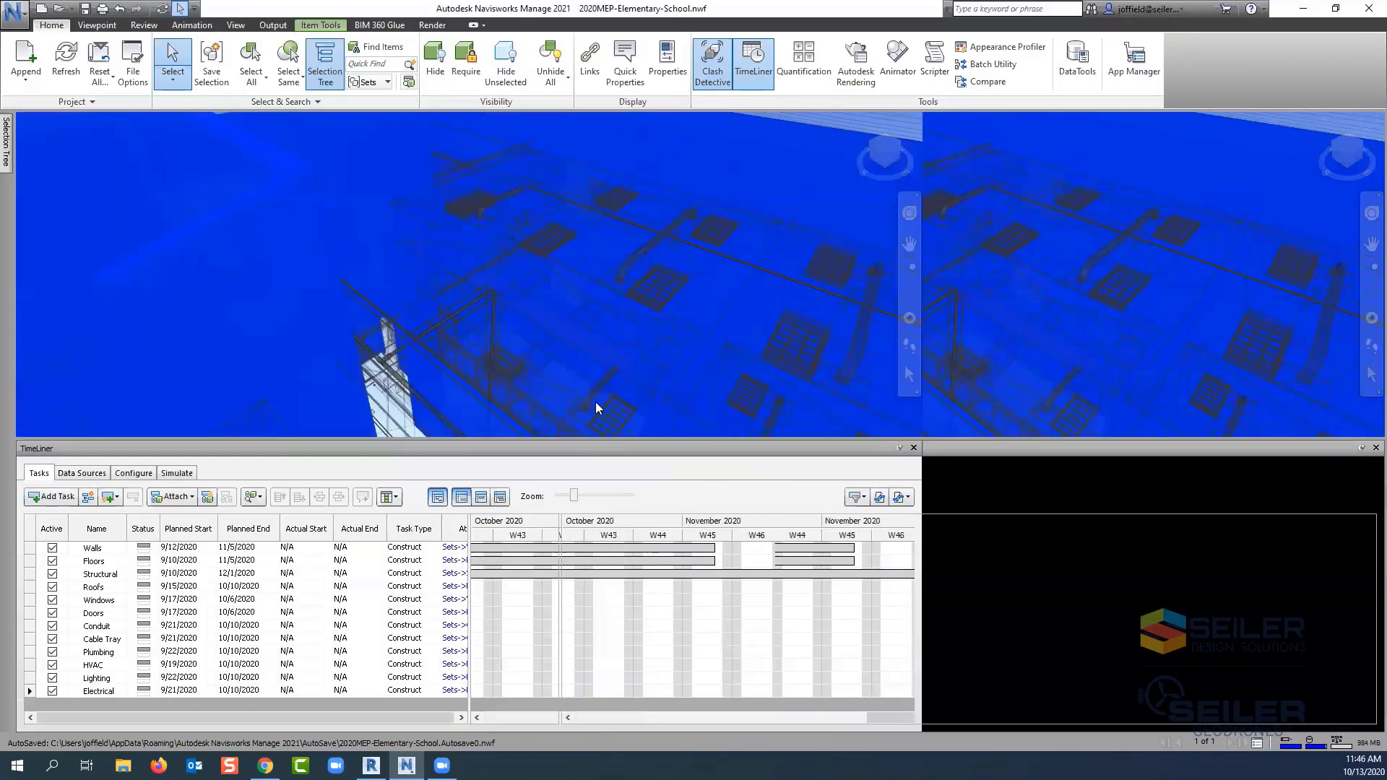
left_click(1365, 448)
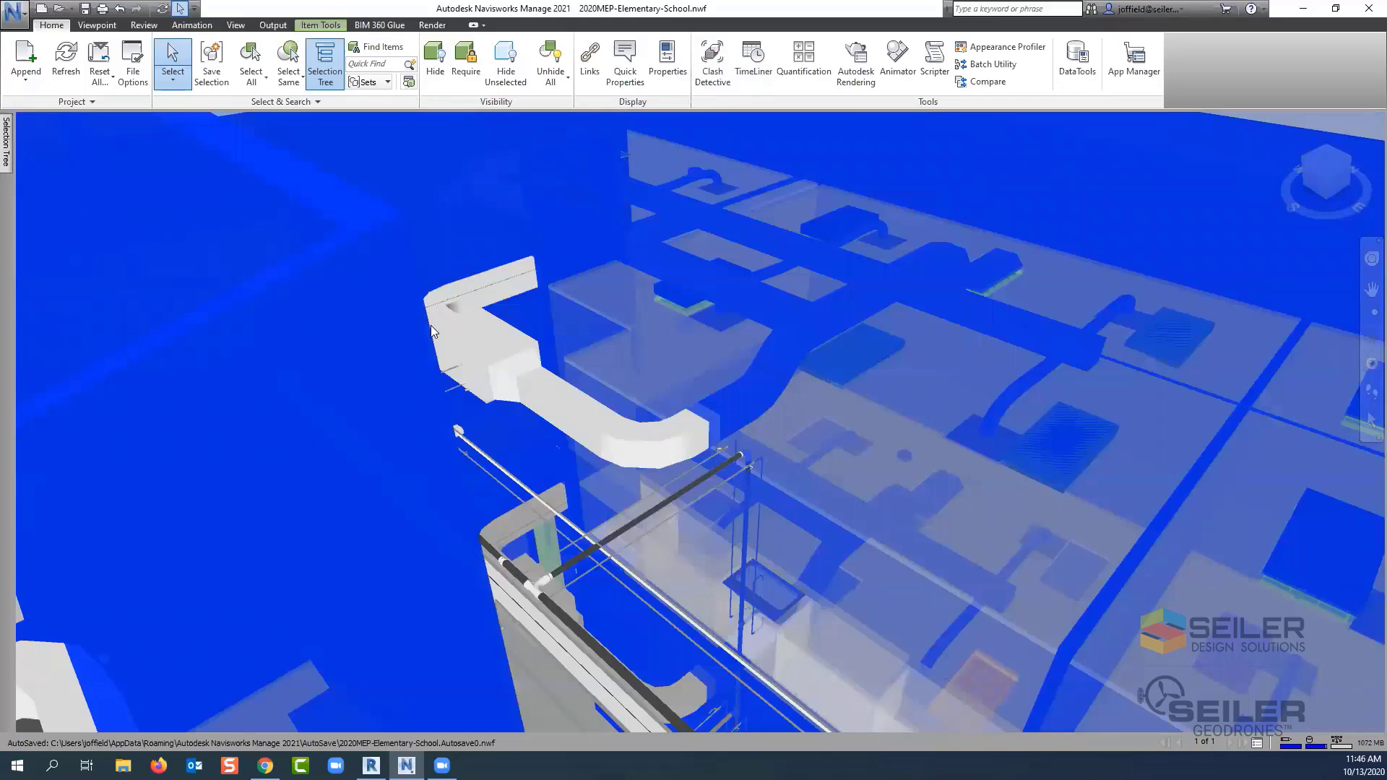
- Highlight the architectural model, clear the selection and bring the whole school building into view
middle_click_drag(430, 331, 436, 331, "shift")
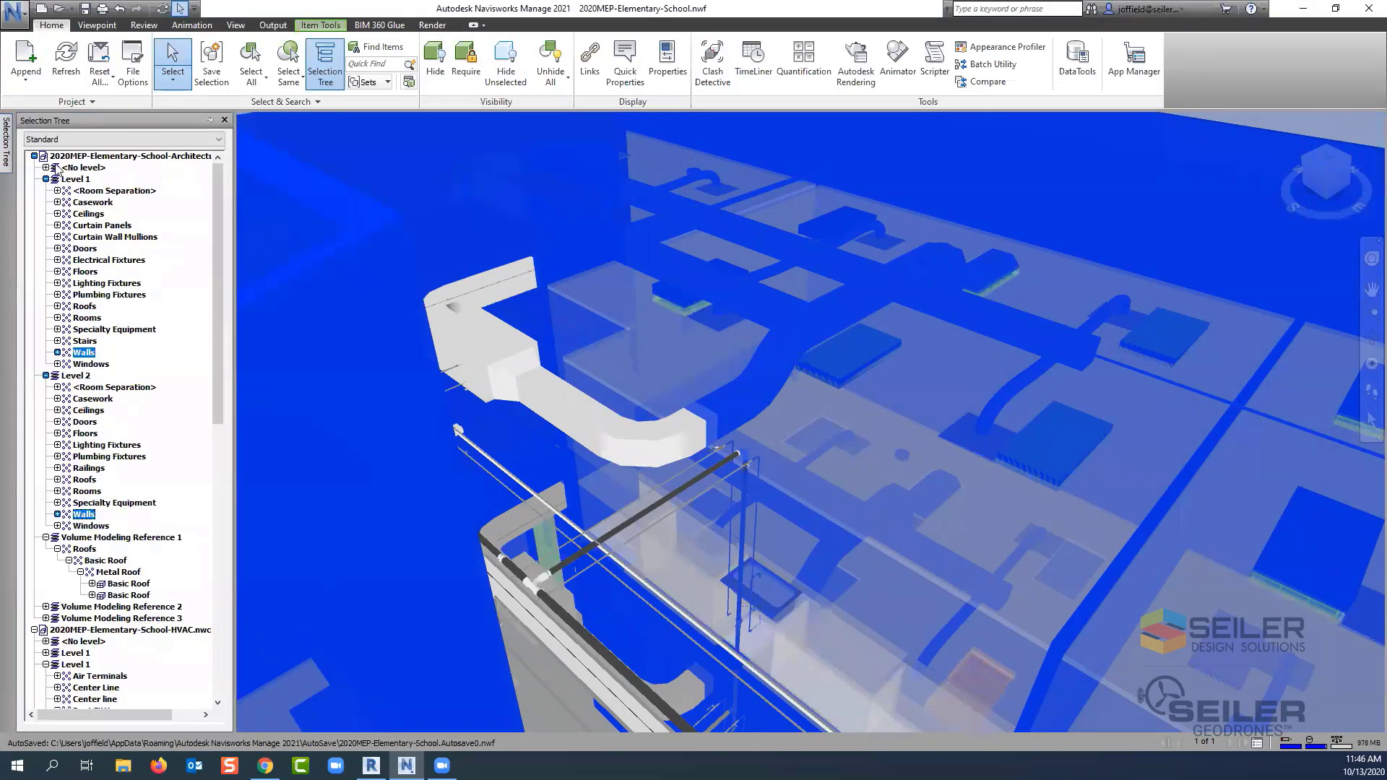
left_click(40, 156)
scroll(407, 307, "down", 6)
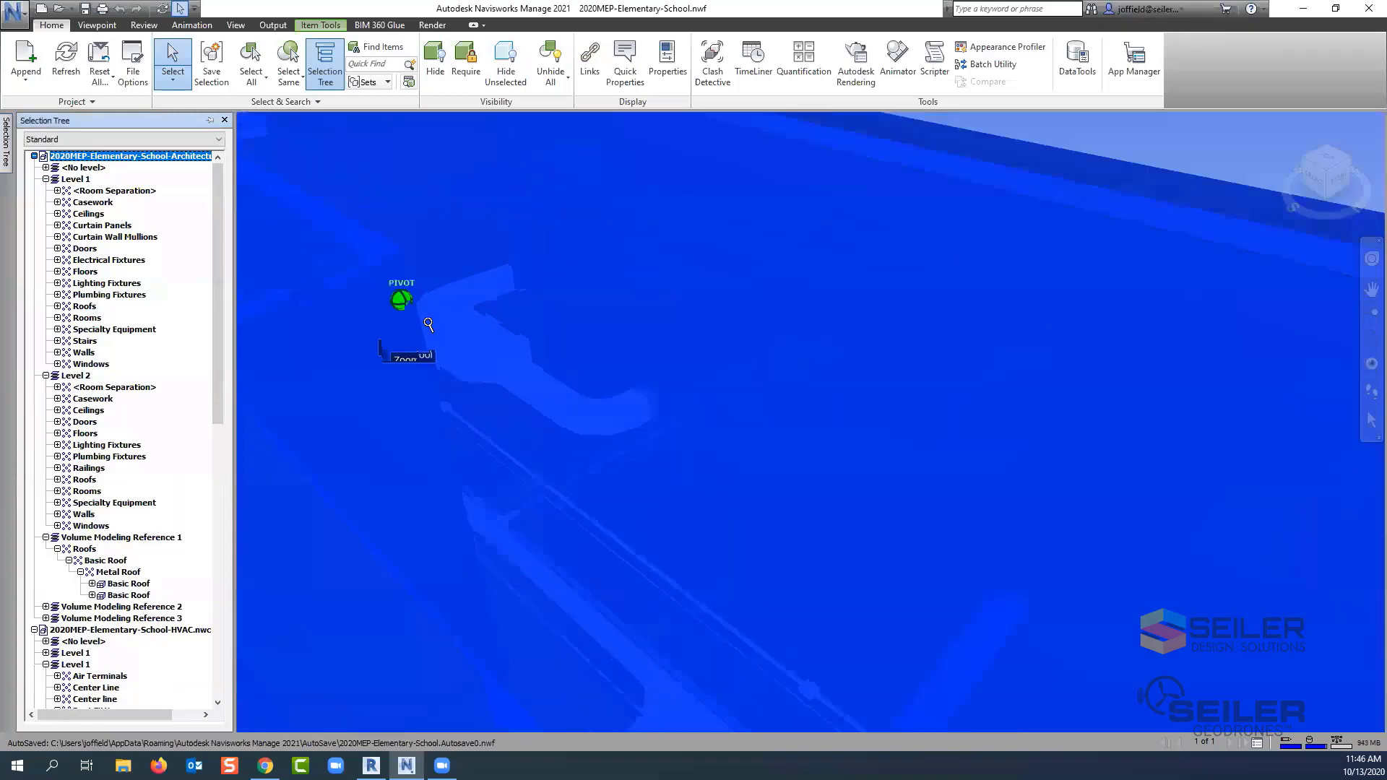
key("Escape")
scroll(731, 252, "down", 3)
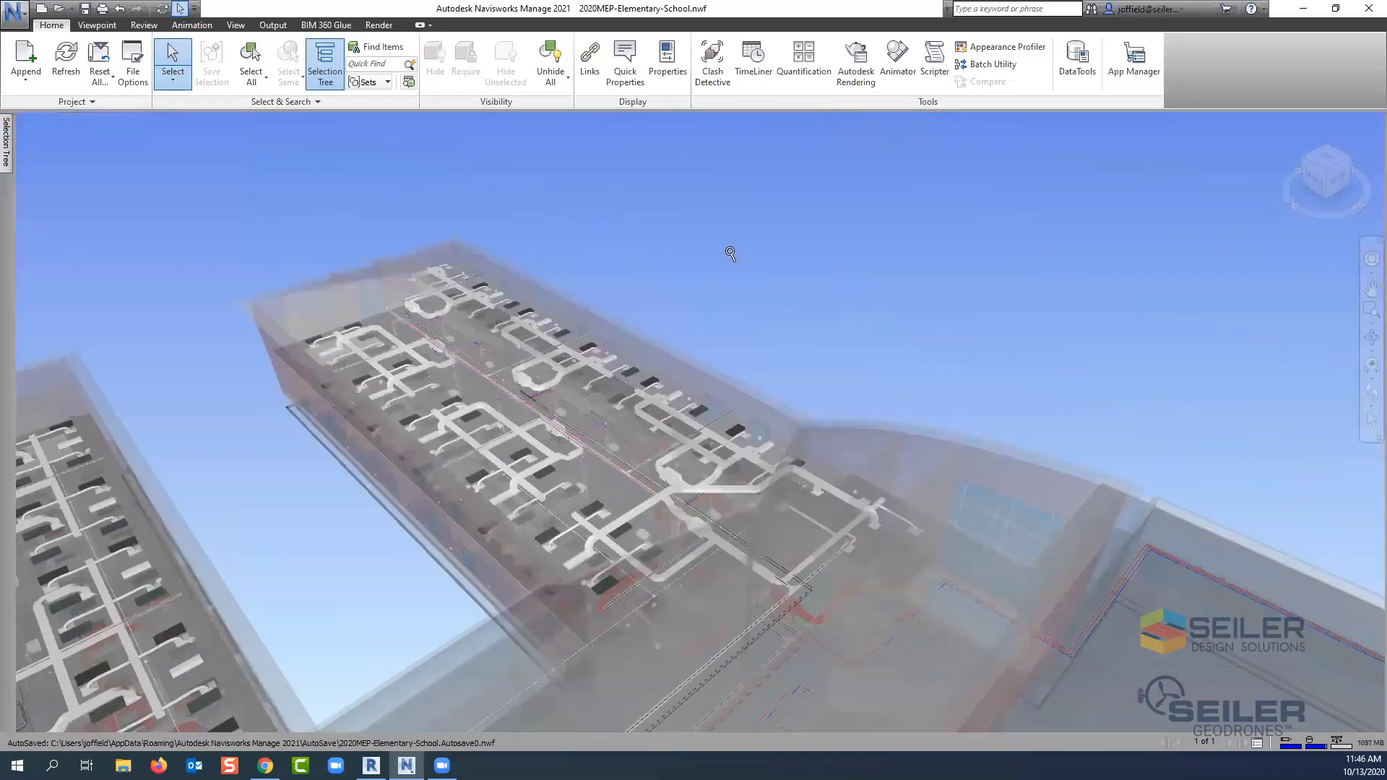
scroll(417, 506, "down", 3)
middle_click_drag(532, 499, 766, 477, "shift")
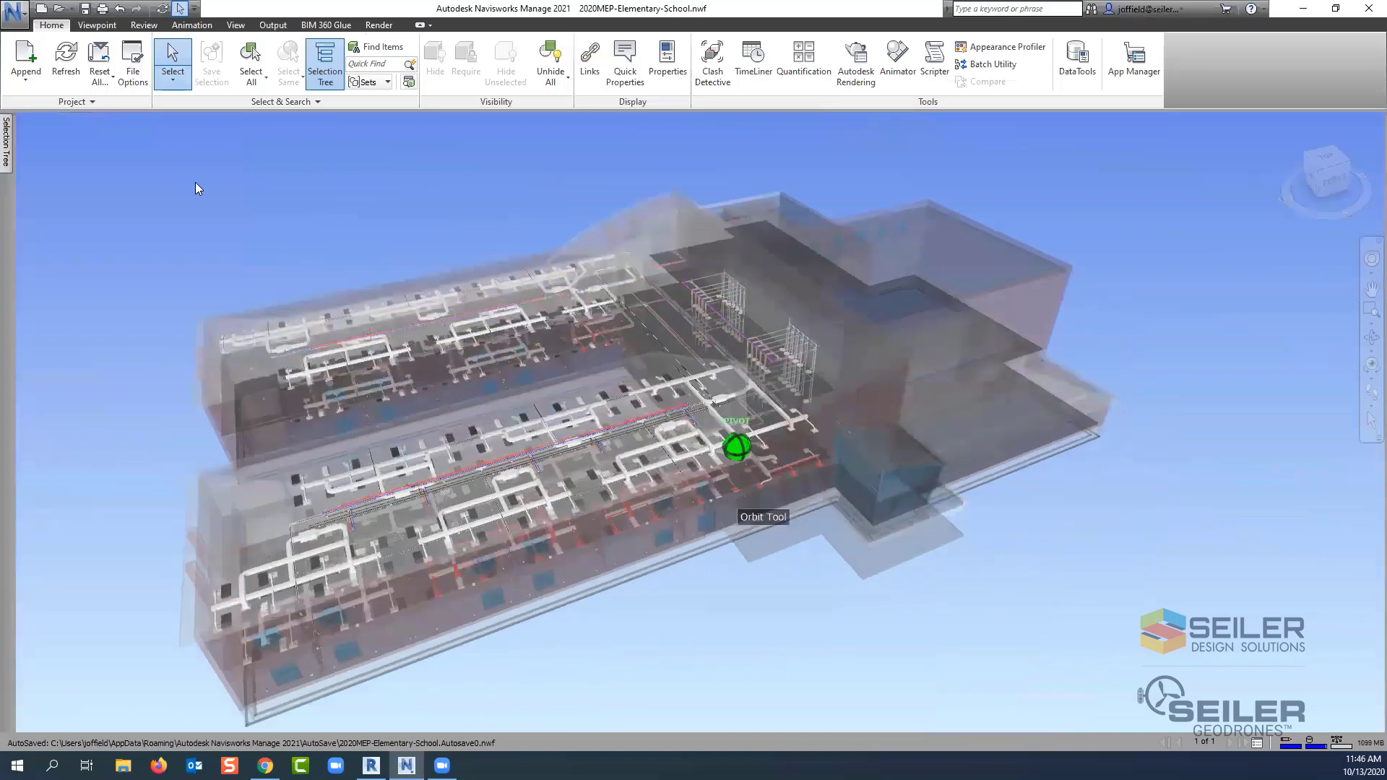
- Enable sectioning on the building and switch the sectioning mode to Planes
left_click(87, 27)
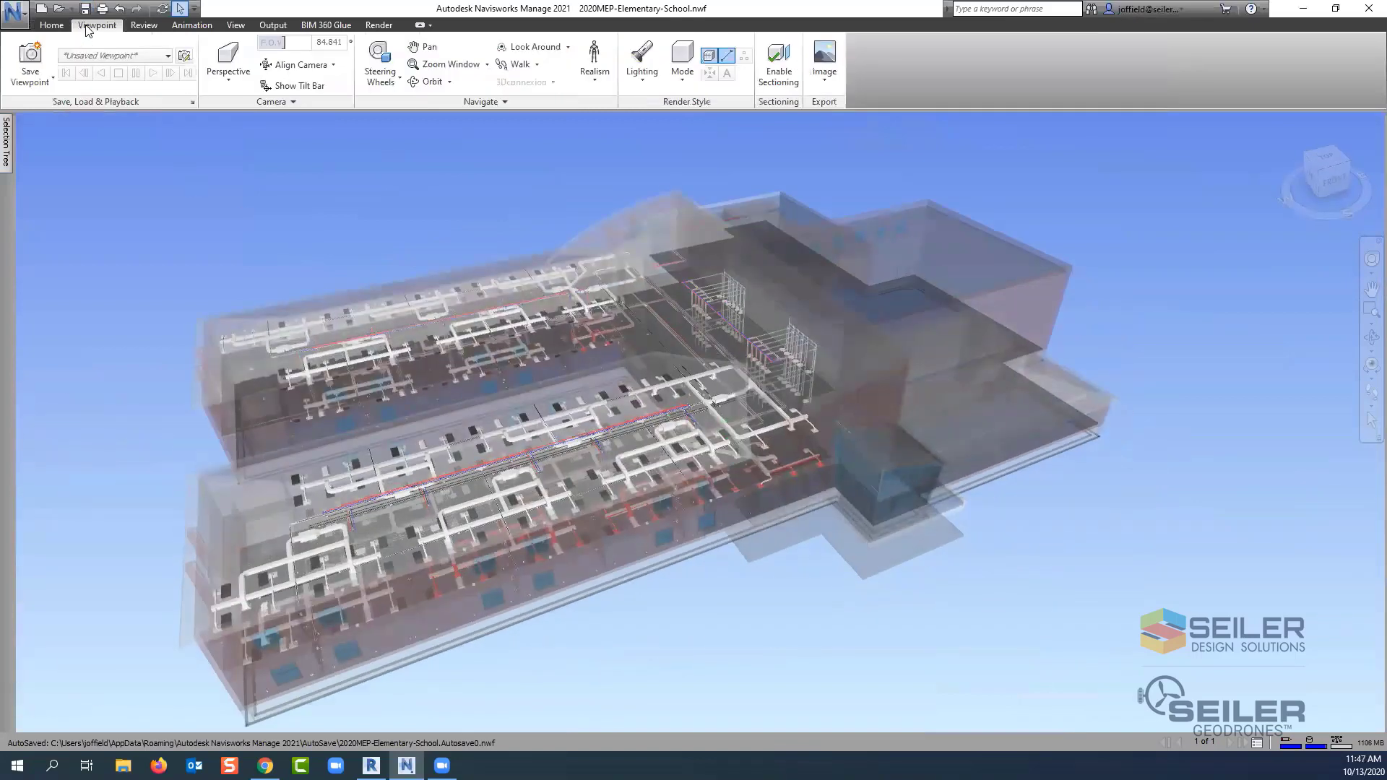
left_click(776, 75)
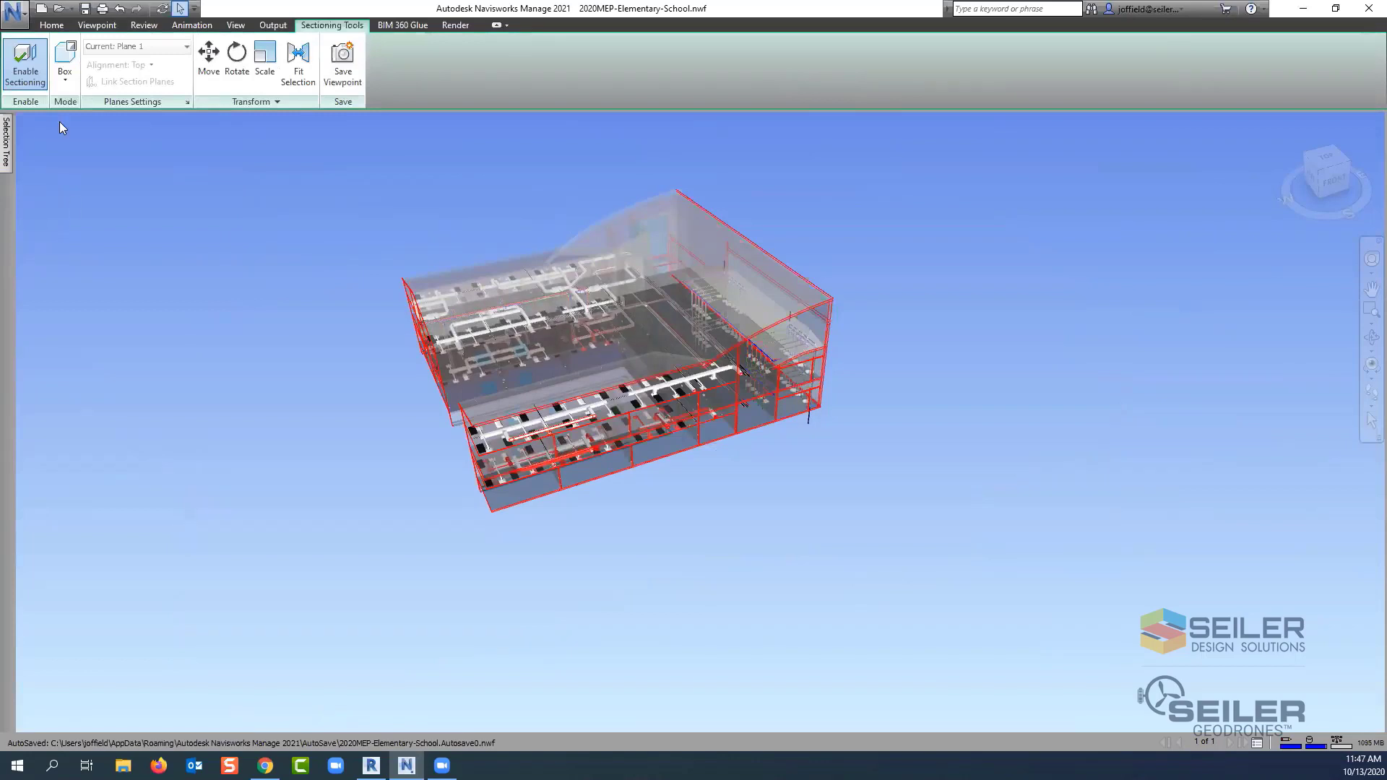
left_click(65, 72)
left_click(85, 106)
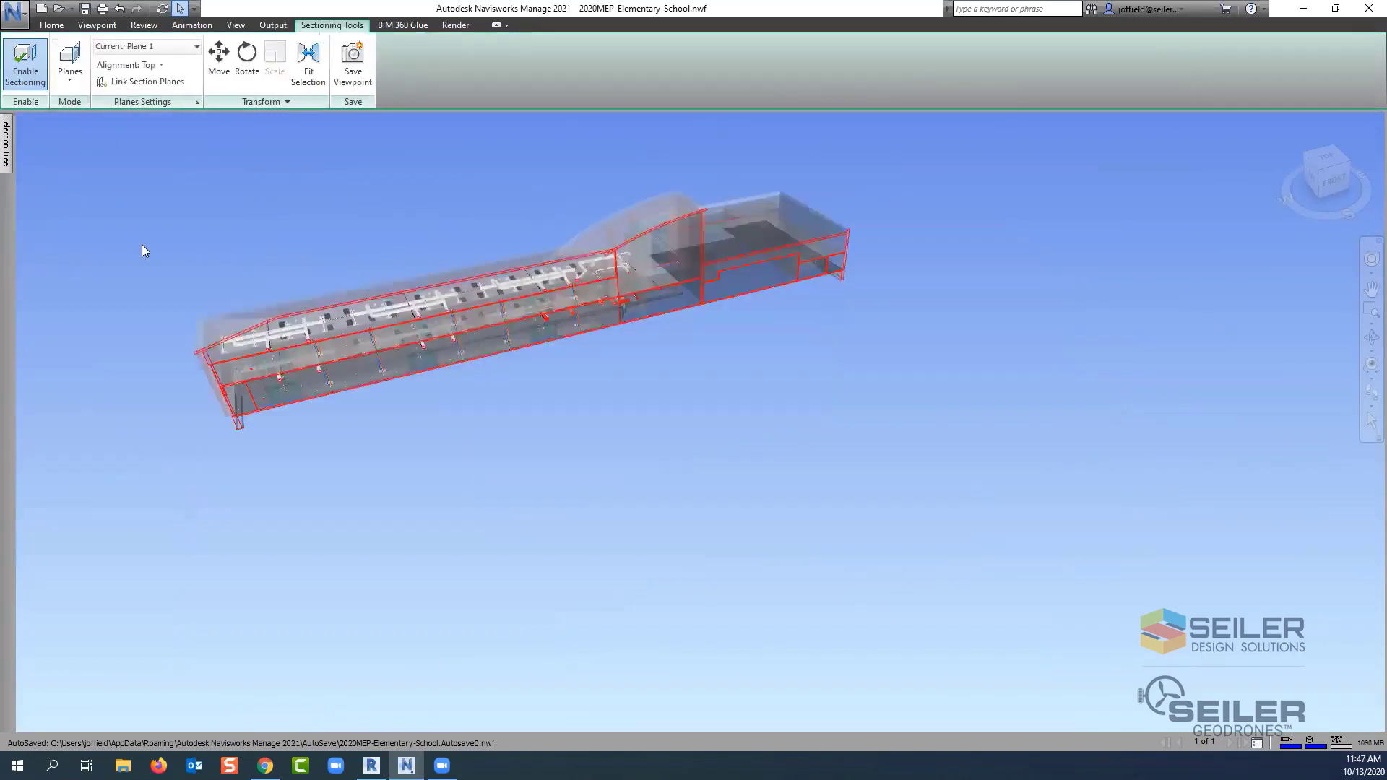
- Examine which section planes and alignment options are available for cutting the model
left_click(153, 47)
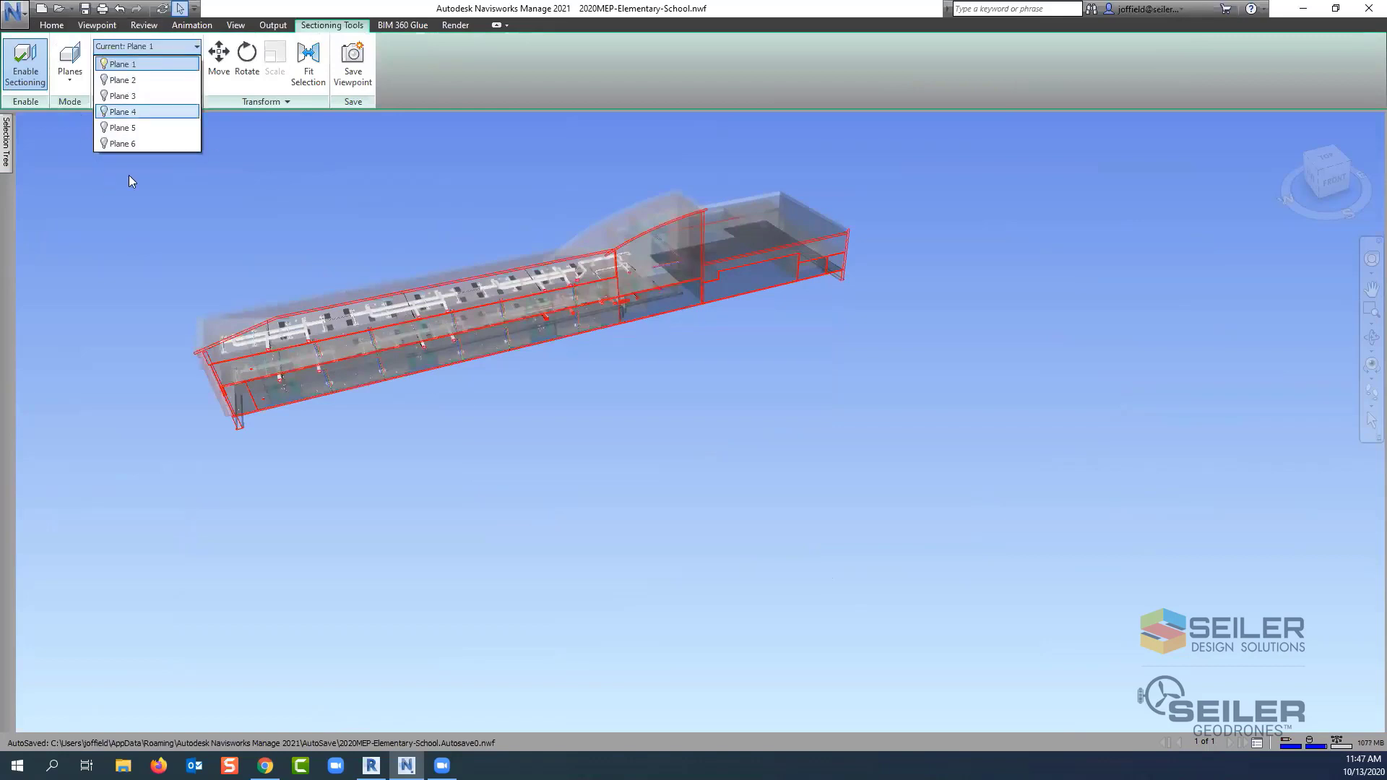
left_click(173, 186)
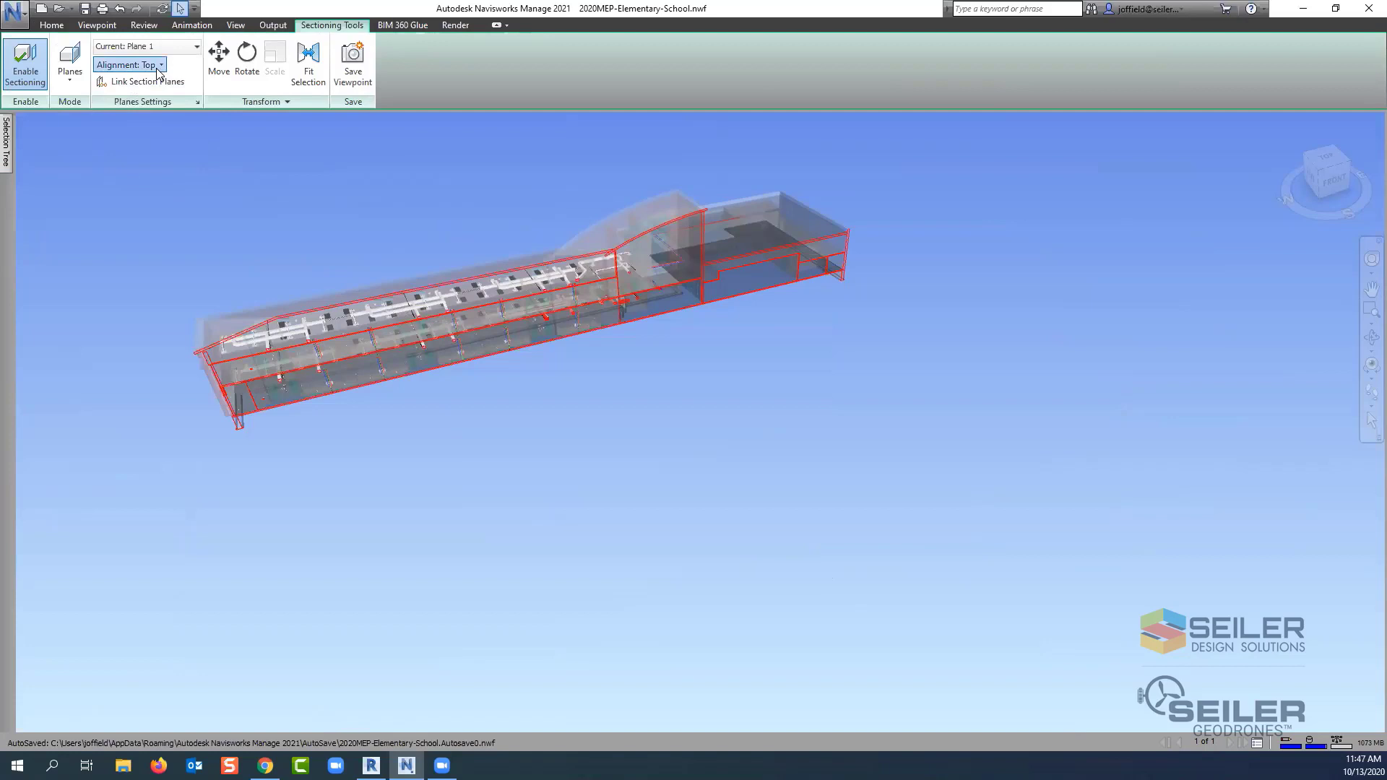
left_click(158, 66)
left_click(209, 160)
- Switch the sectioning mode to Box, then move and rotate the section box over the building
left_click(71, 78)
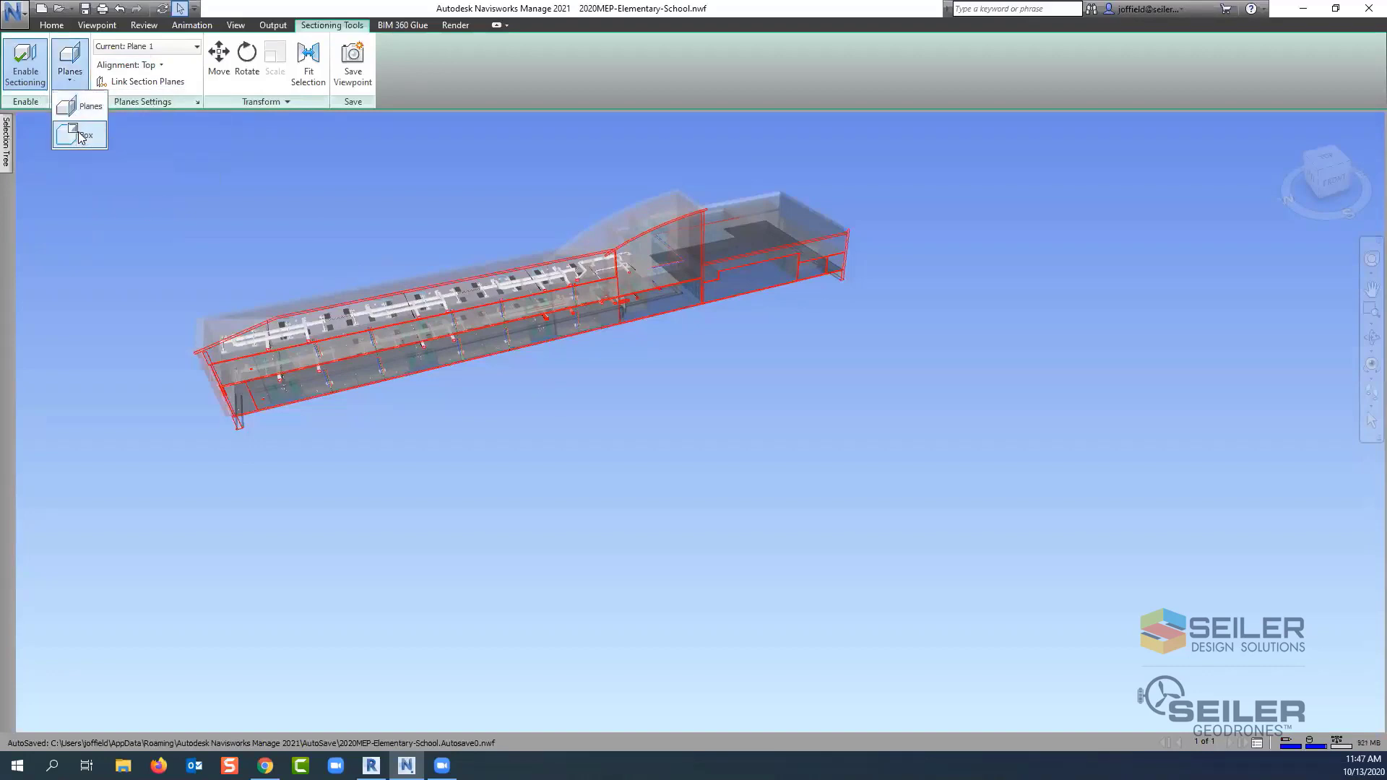
left_click(81, 136)
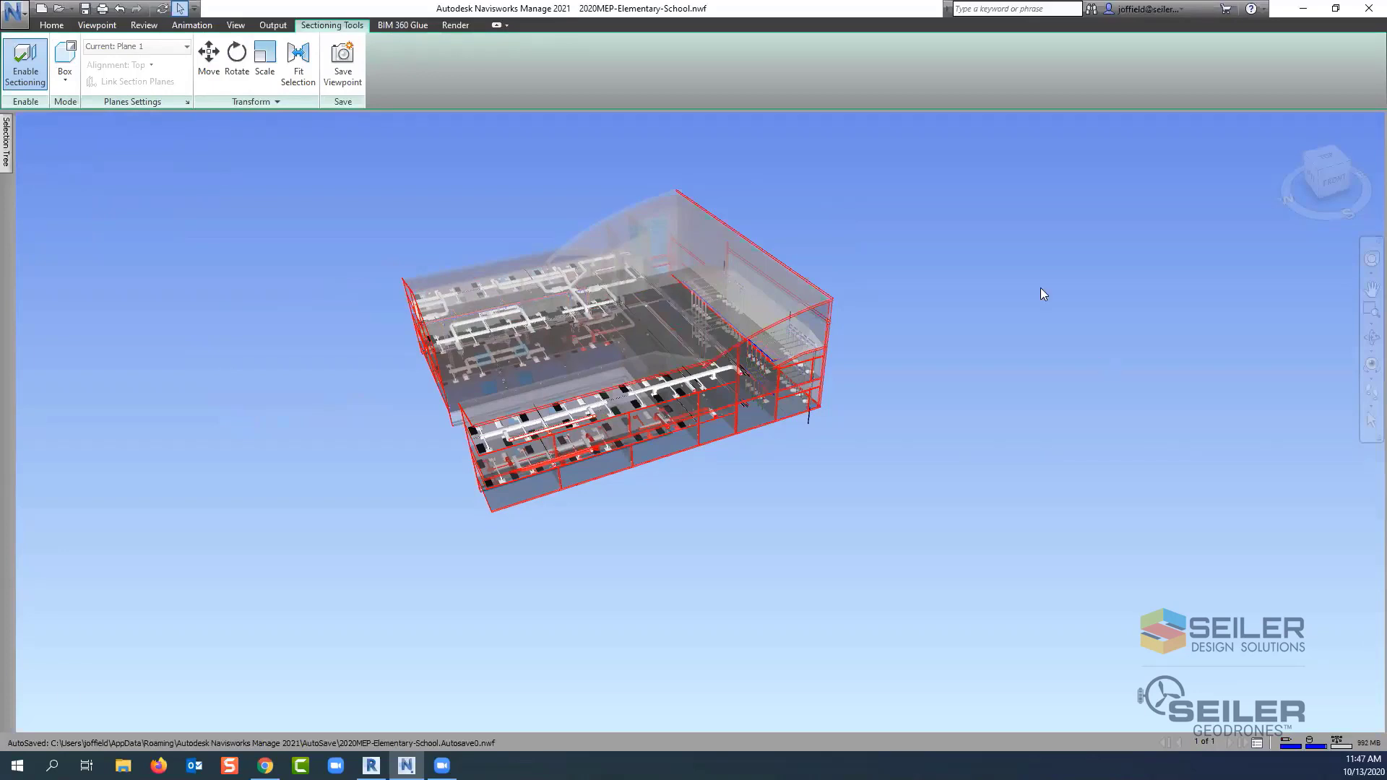
middle_click_drag(628, 299, 685, 328)
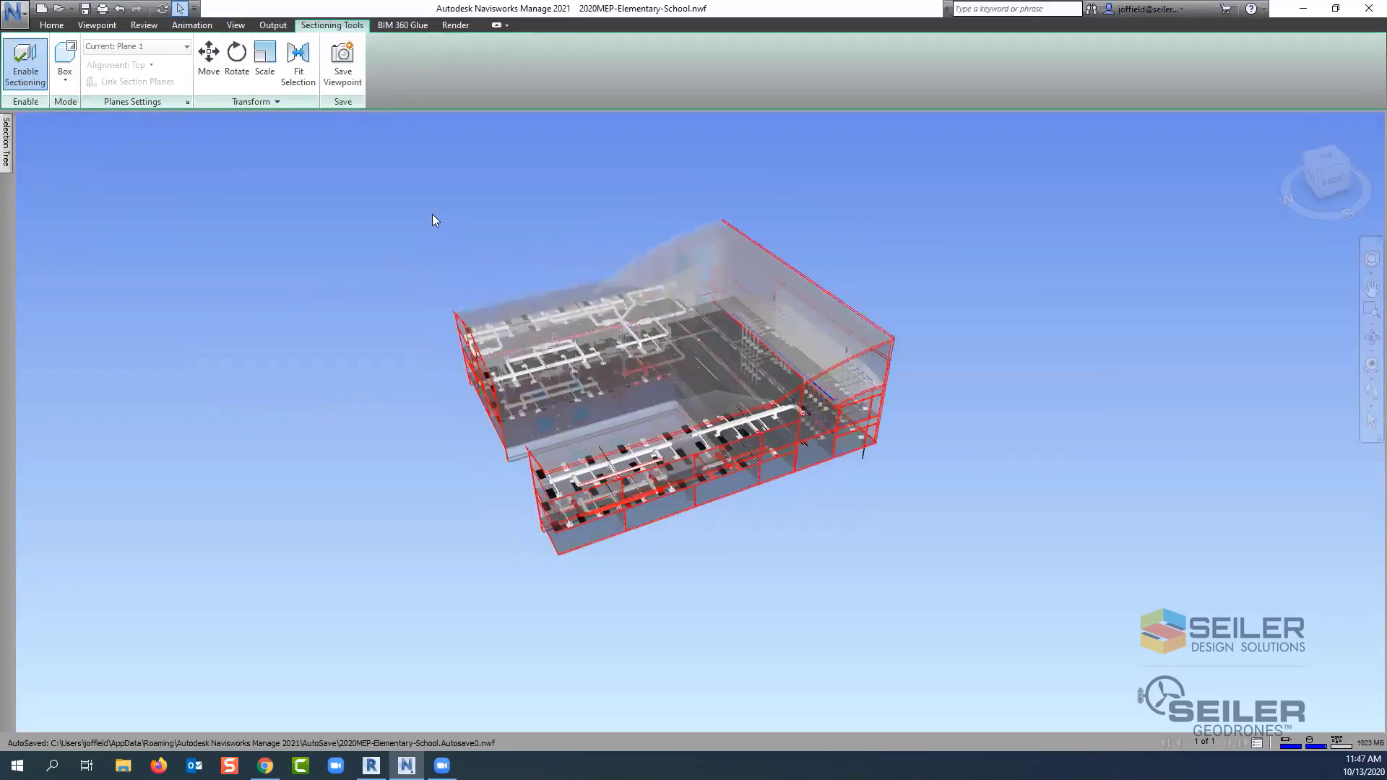
left_click(208, 69)
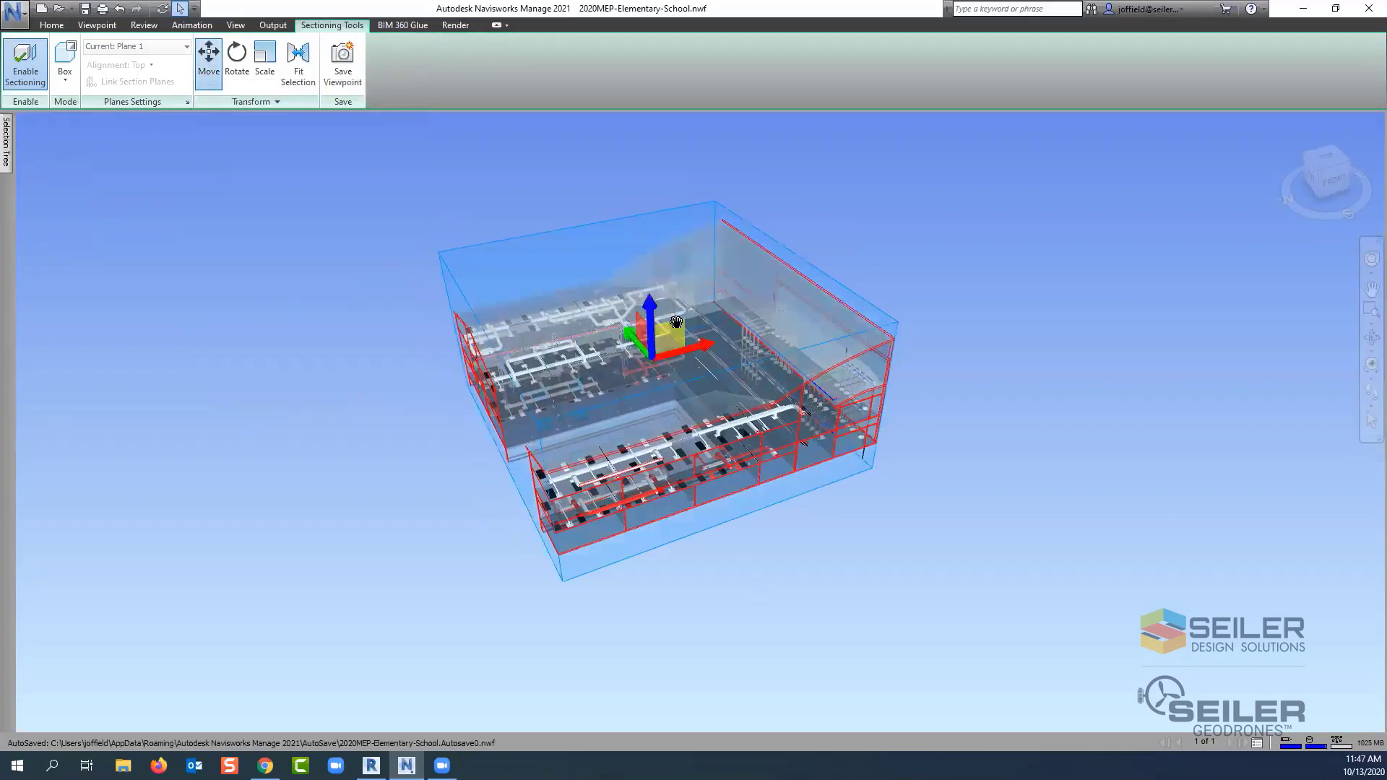
middle_click_drag(674, 326, 434, 325, "shift")
left_click(237, 64)
mouse_move(606, 284)
left_mouse_down()
mouse_move(599, 269)
mouse_move(606, 288)
left_mouse_up()
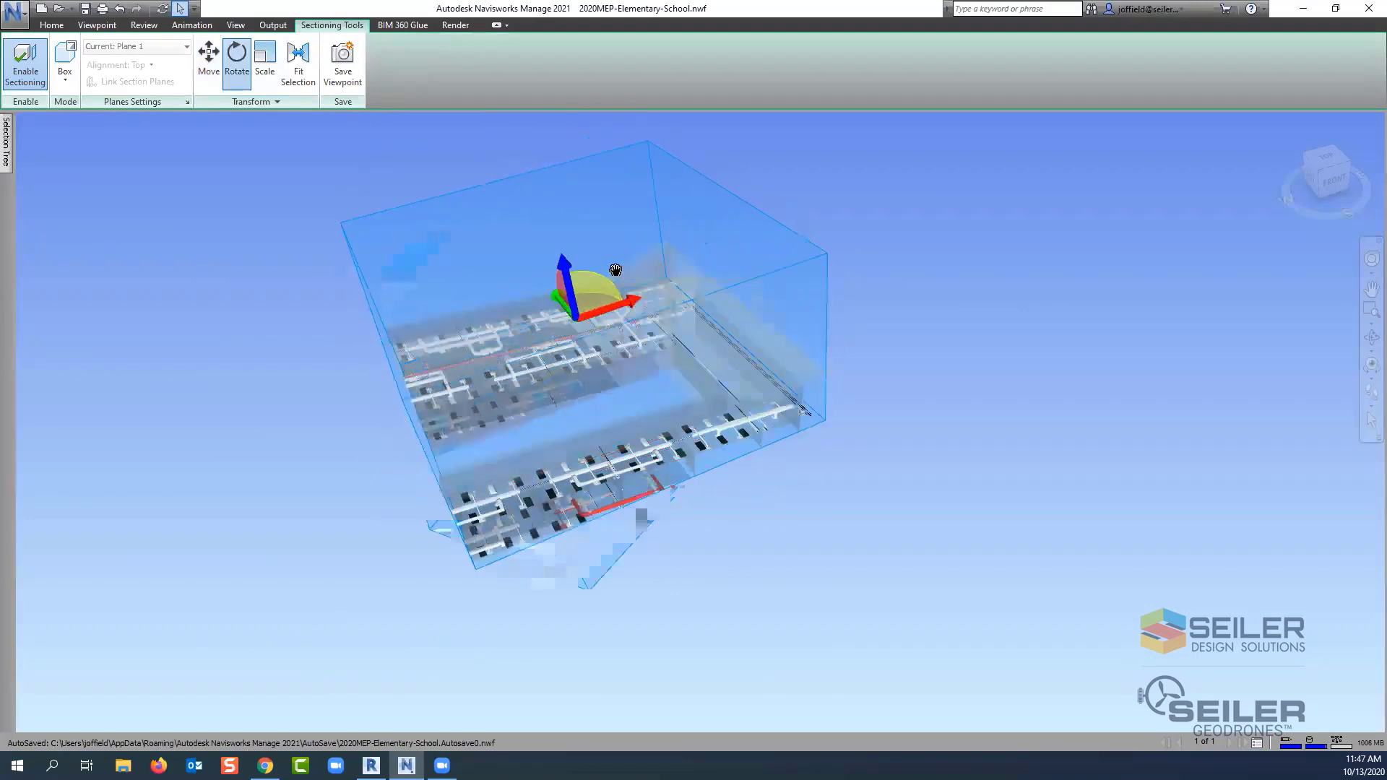
- Scale the section box up so it encloses most of the school building
left_click(265, 64)
left_click_drag(604, 293, 571, 206)
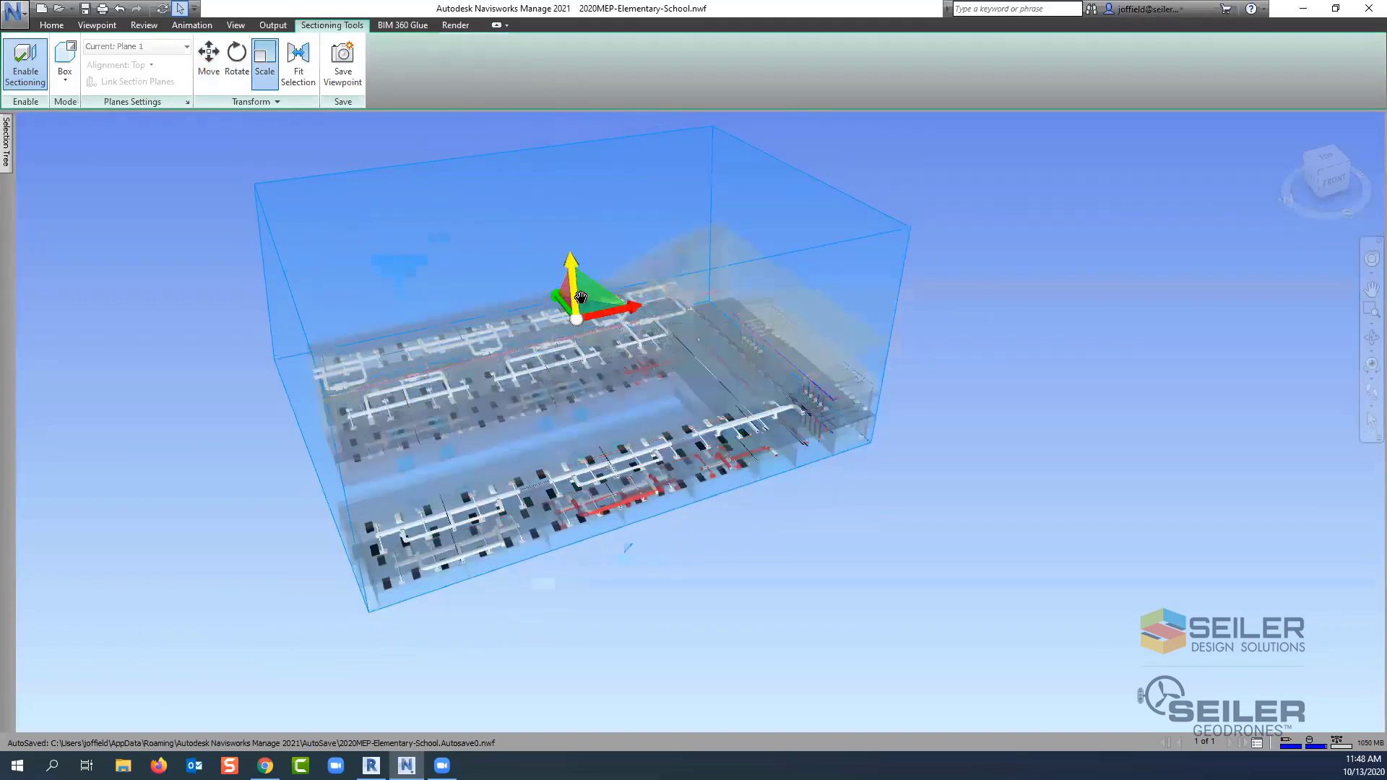
left_click_drag(592, 298, 314, 85)
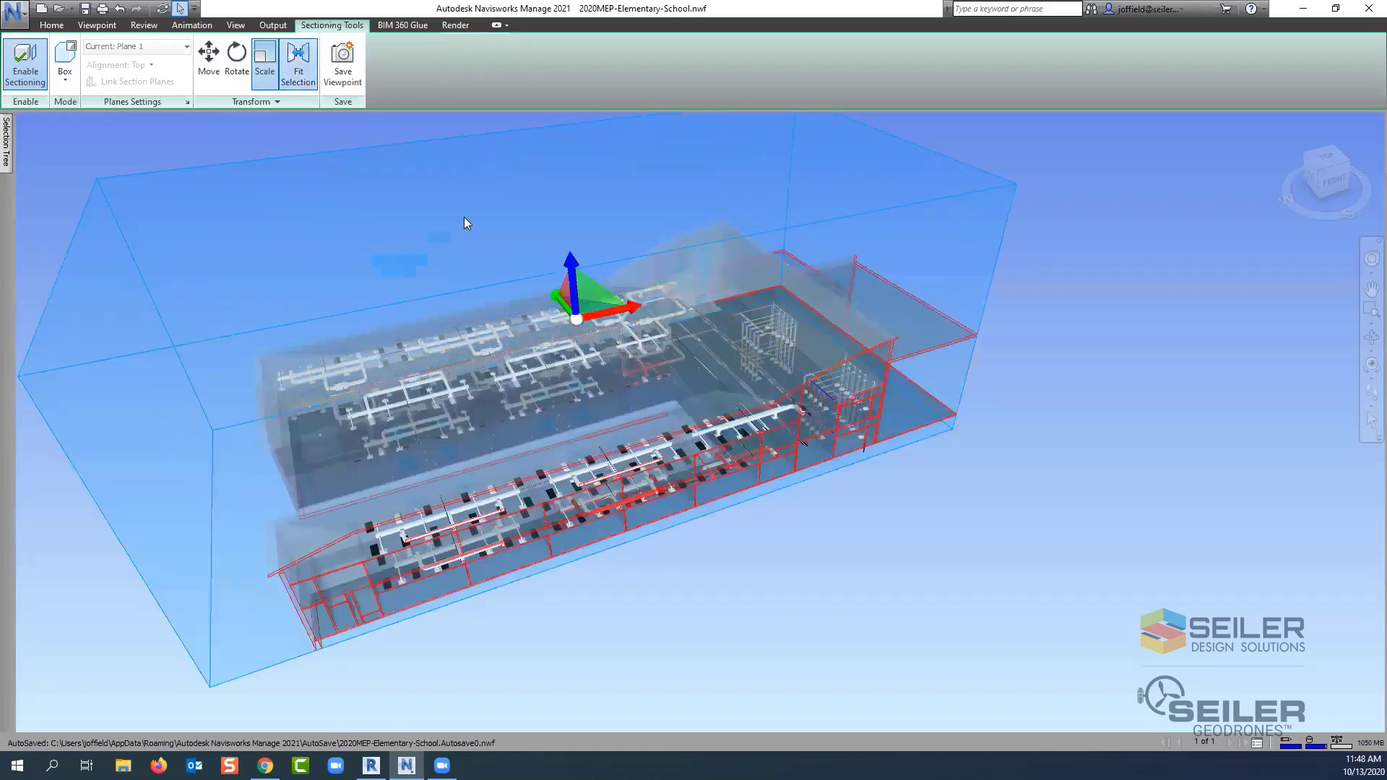
middle_click_drag(465, 220, 711, 407, "shift")
left_click_drag(714, 406, 793, 405)
middle_click_drag(793, 404, 423, 509, "shift")
scroll(211, 496, "down", 4)
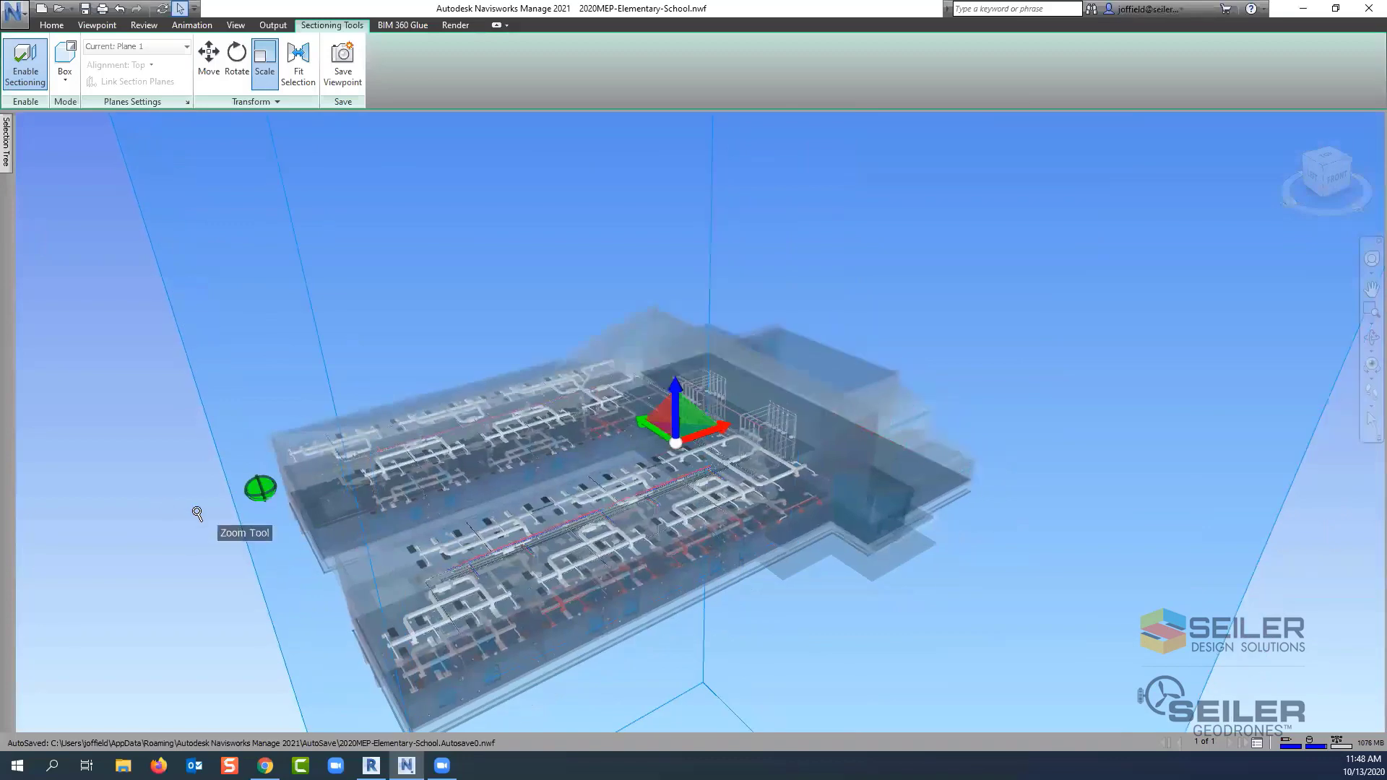
middle_click_drag(381, 495, 803, 519, "shift")
scroll(183, 567, "up", 2)
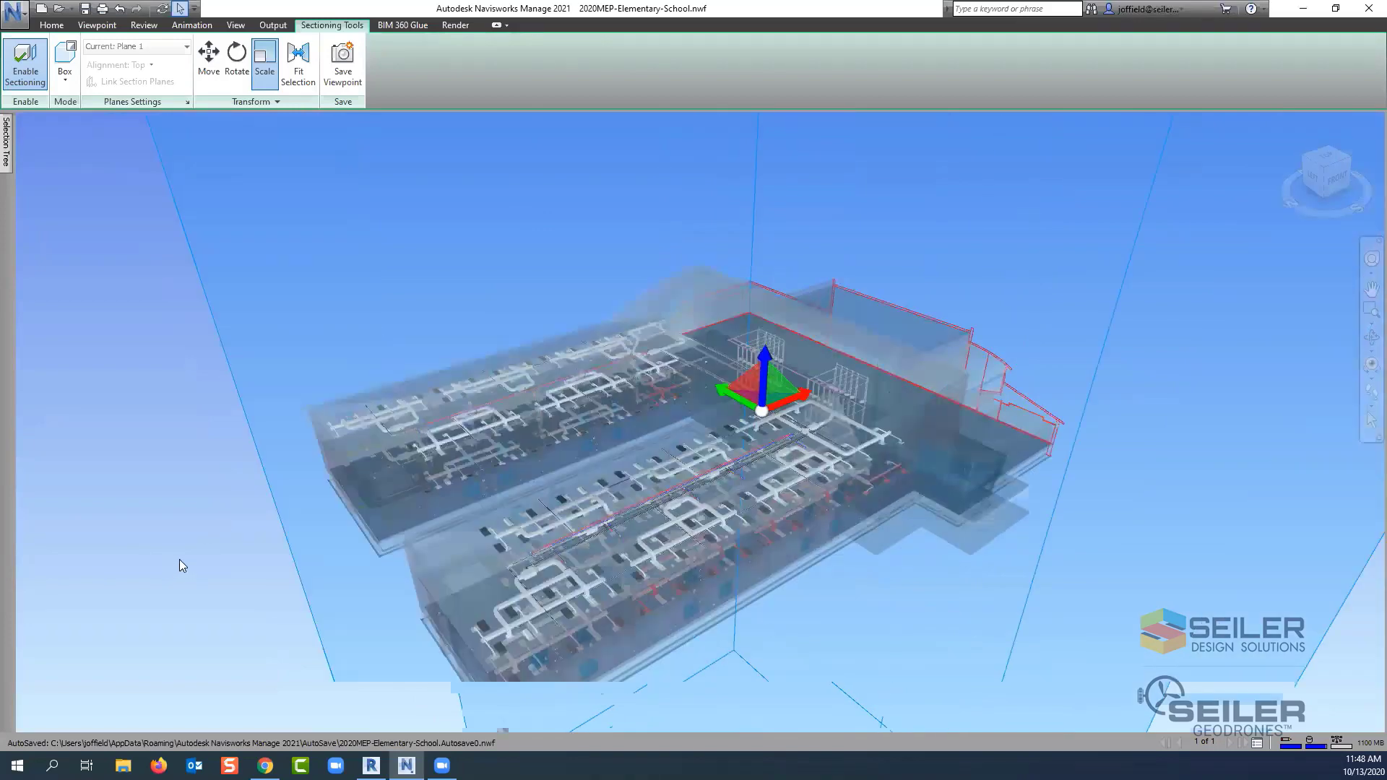